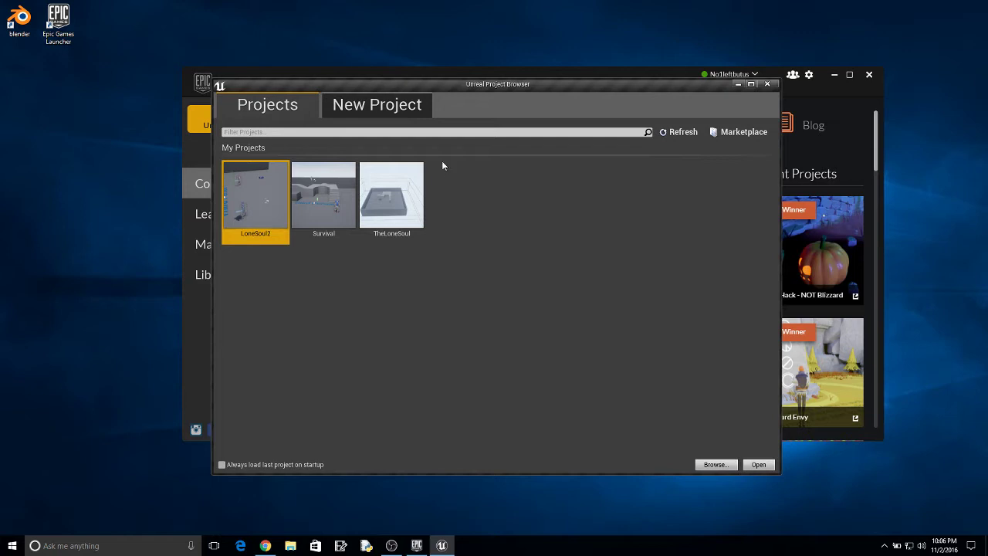
Open the TheLoneSoul project
{"action": "left_click", "coordinate": [403, 189]}
{"action": "double_click", "coordinate": [403, 189]}
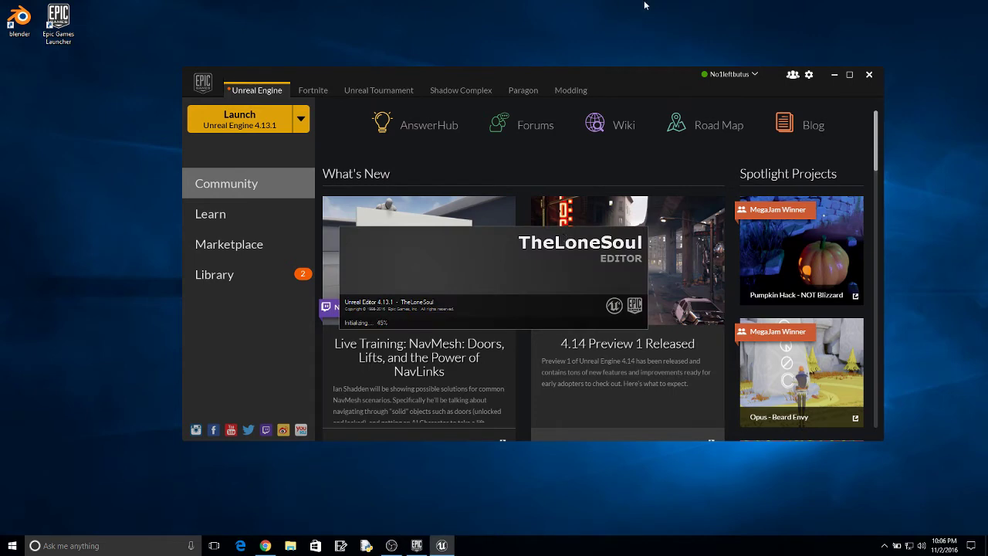
Switch to Chrome, review the Windows installer options on Blender's download page, and close the browser
{"action": "left_click", "coordinate": [265, 546]}
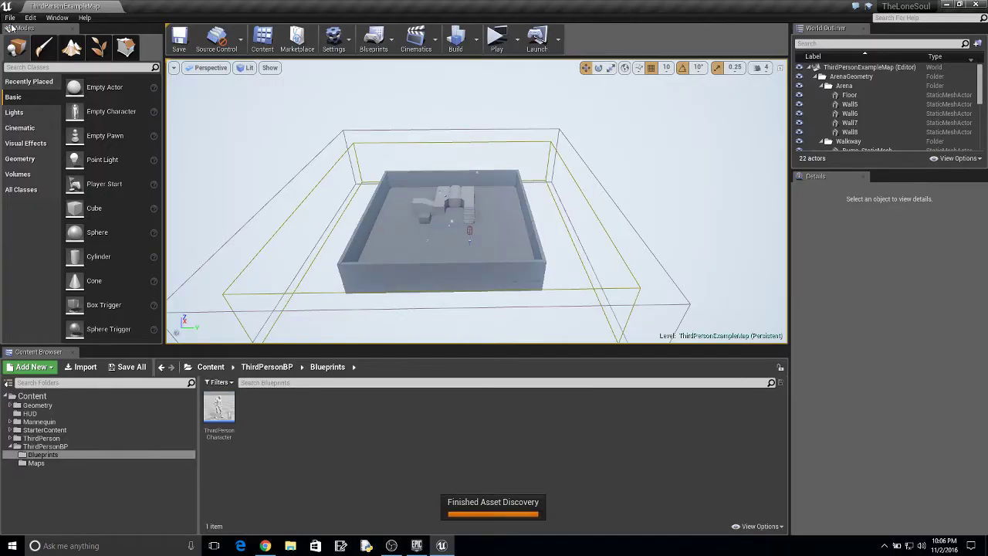
{"action": "left_click", "coordinate": [946, 5]}
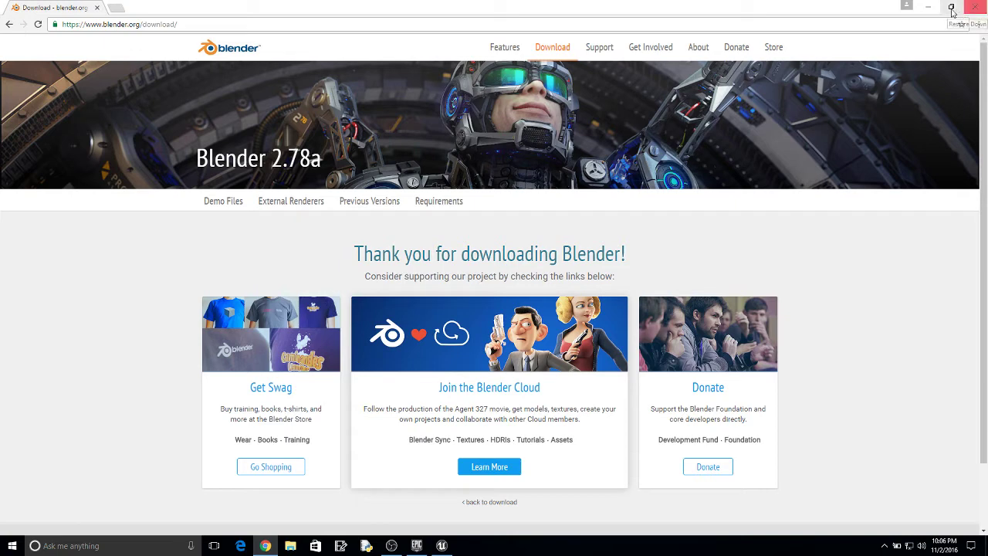
{"action": "left_click", "coordinate": [551, 48]}
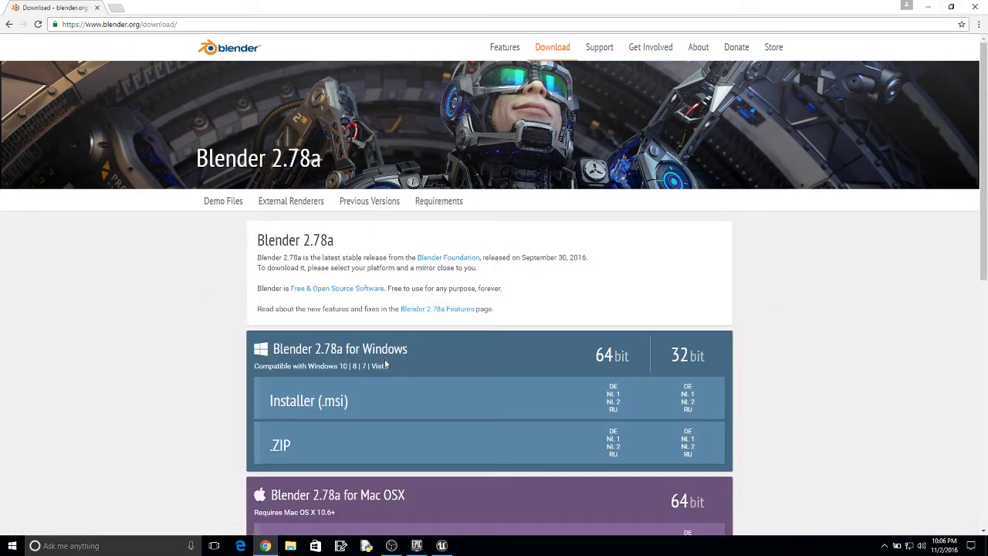
{"action": "scroll", "coordinate": [384, 363], "scroll_direction": "down", "scroll_amount": 1}
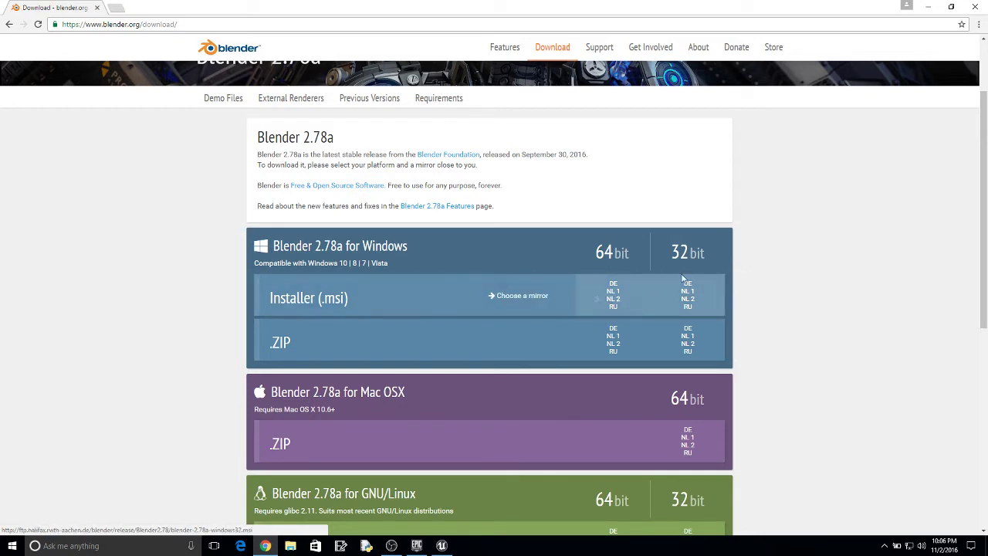
{"action": "left_click", "coordinate": [975, 9]}
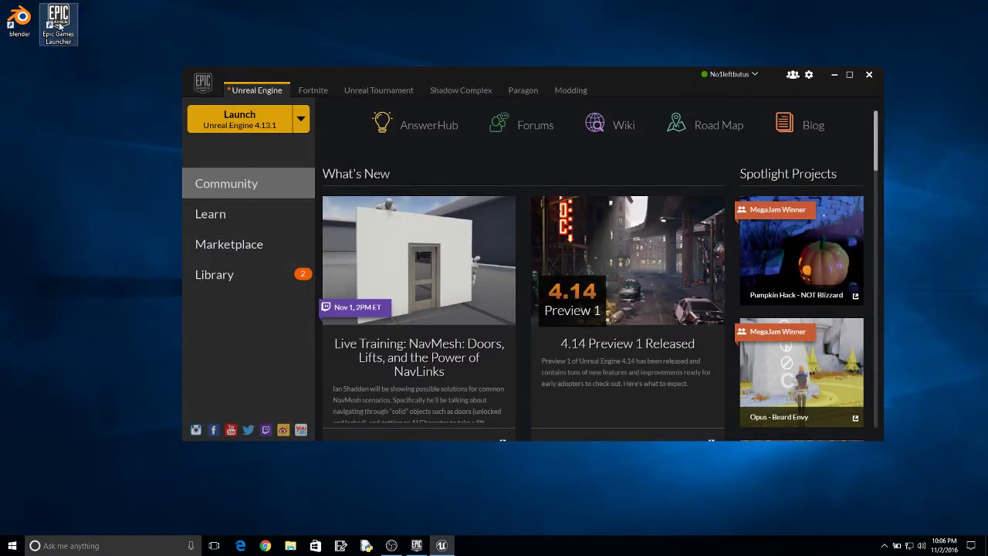
Return to the Unreal Editor and scale the arena floor horizontally so it extends far beyond the walls
{"action": "left_click", "coordinate": [441, 545]}
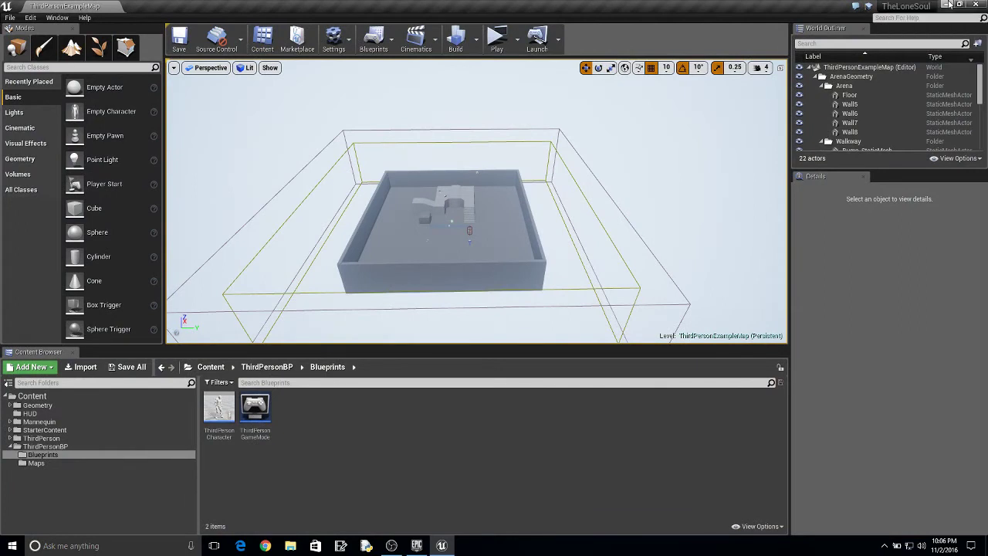
{"action": "left_click", "coordinate": [662, 116]}
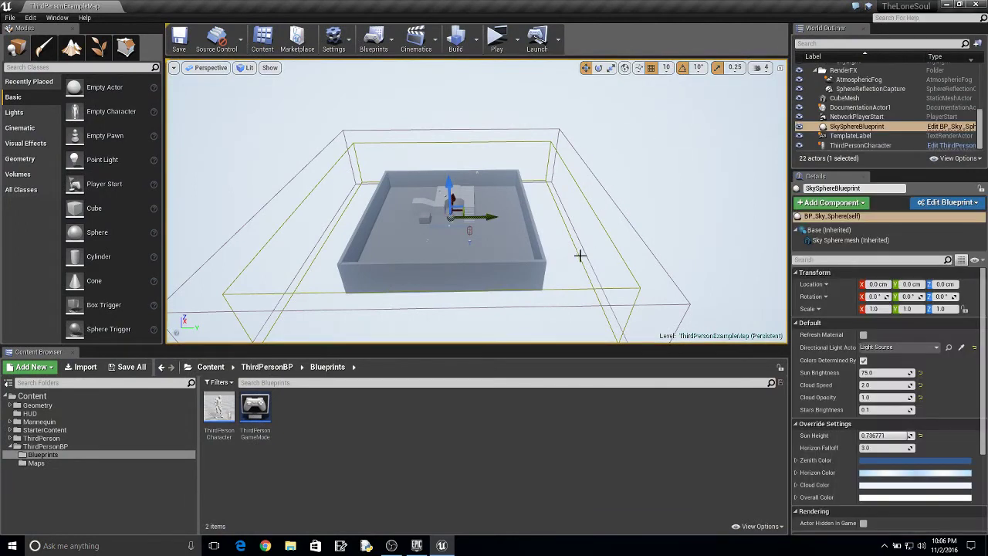
{"action": "right_click_drag", "start_coordinate": [567, 256], "coordinate": [587, 257]}
{"action": "right_click_drag", "start_coordinate": [494, 260], "coordinate": [467, 261]}
{"action": "left_click", "coordinate": [494, 260]}
{"action": "key", "text": "r"}
{"action": "right_click_drag", "start_coordinate": [460, 209], "coordinate": [505, 206]}
{"action": "left_click_drag", "start_coordinate": [460, 209], "coordinate": [482, 265]}
{"action": "left_click", "coordinate": [424, 161]}
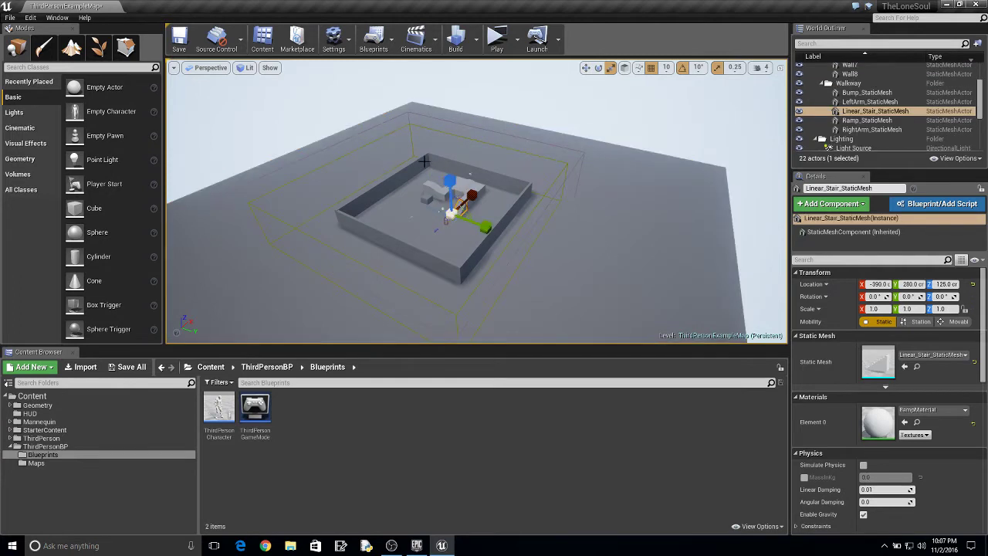
Scale the LightmassImportanceVolume in X and Y so it encloses the enlarged floor
{"action": "left_click", "coordinate": [418, 130]}
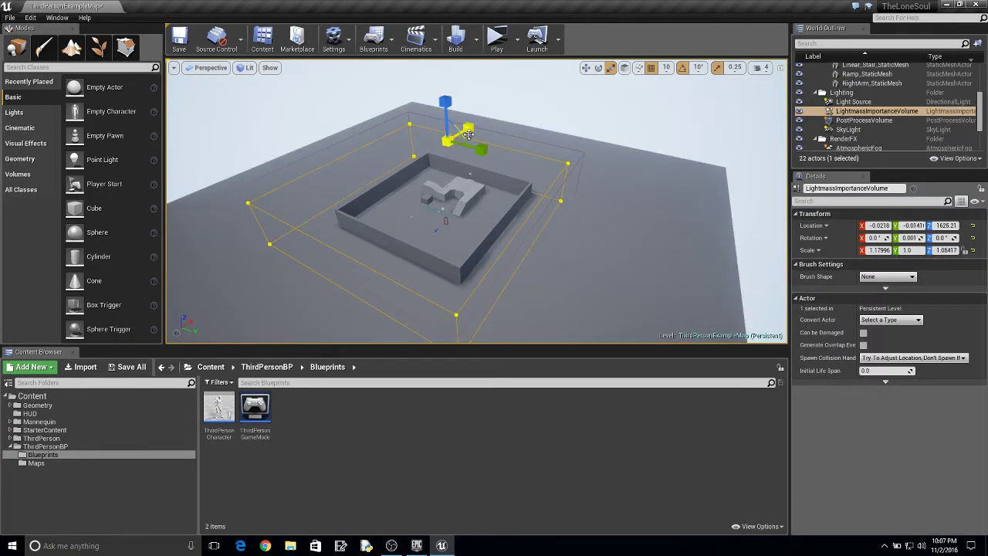
{"action": "left_click_drag", "start_coordinate": [466, 137], "coordinate": [502, 176], "text": "alt"}
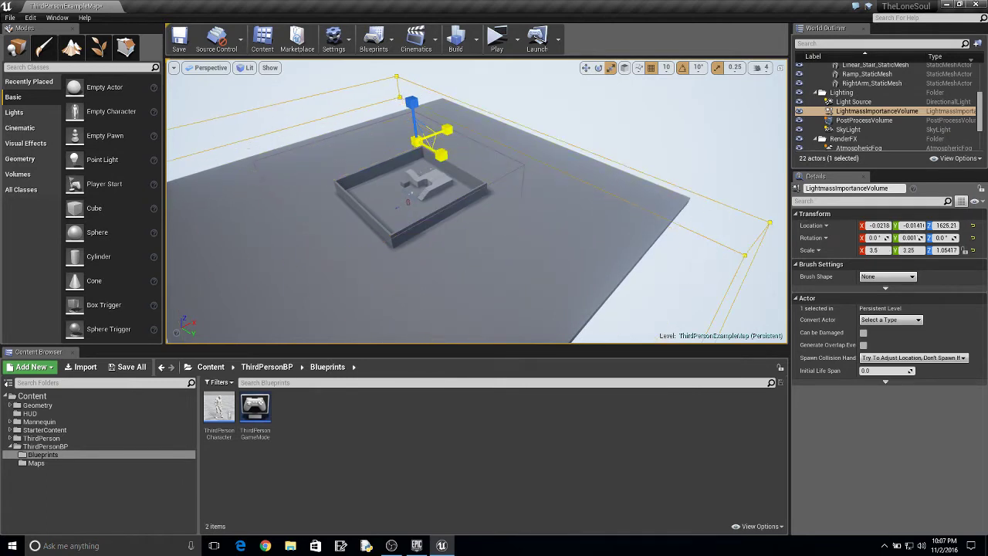
{"action": "left_click_drag", "start_coordinate": [437, 141], "coordinate": [448, 164]}
Scale the PostProcessVolume horizontally so it surrounds the enlarged floor
{"action": "left_click_drag", "start_coordinate": [668, 163], "coordinate": [589, 149]}
{"action": "key", "text": "w"}
{"action": "left_click", "coordinate": [549, 124]}
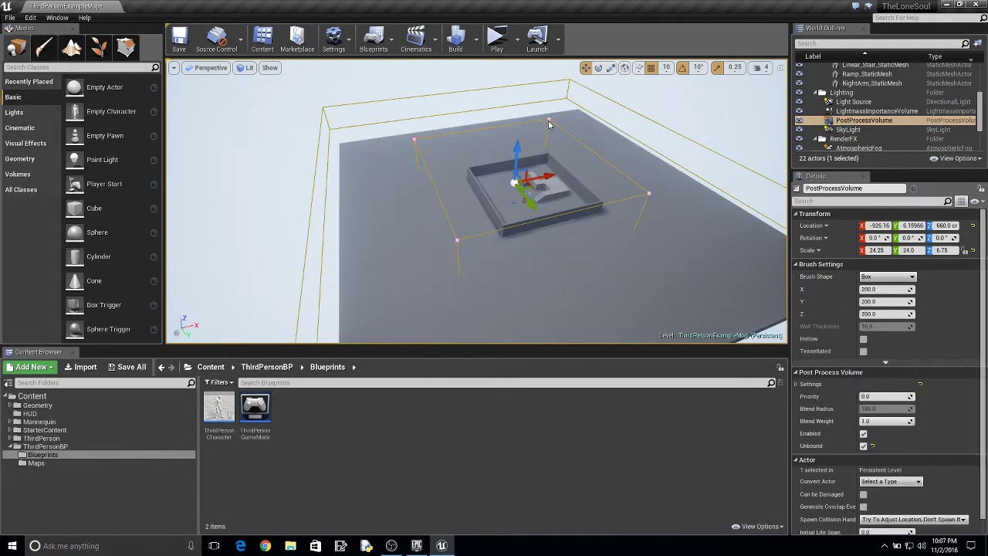
{"action": "key", "text": "space"}
{"action": "key", "text": "space"}
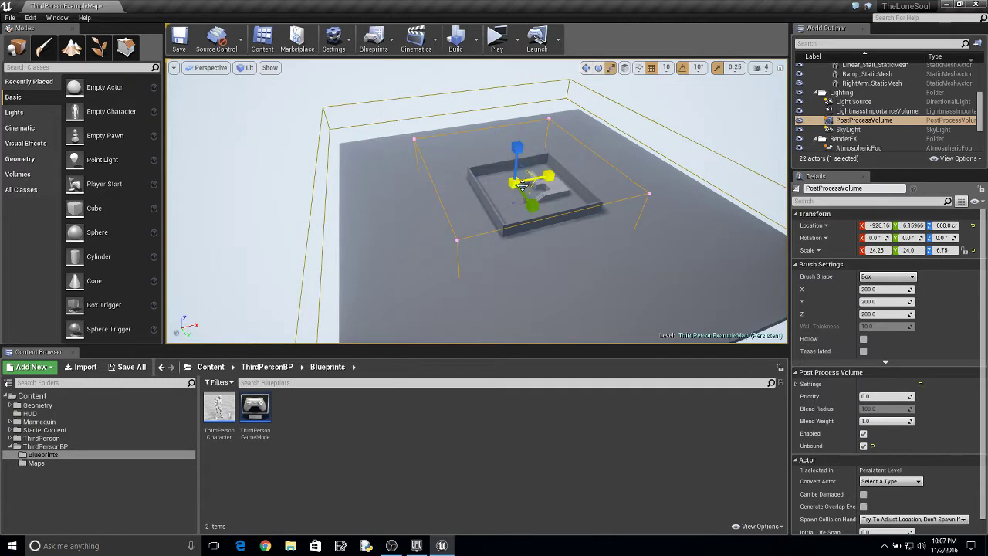
{"action": "left_click_drag", "start_coordinate": [533, 184], "coordinate": [483, 224]}
Delete the arena wall Wall8 and build the level, dismissing the message log
{"action": "left_click", "coordinate": [478, 166]}
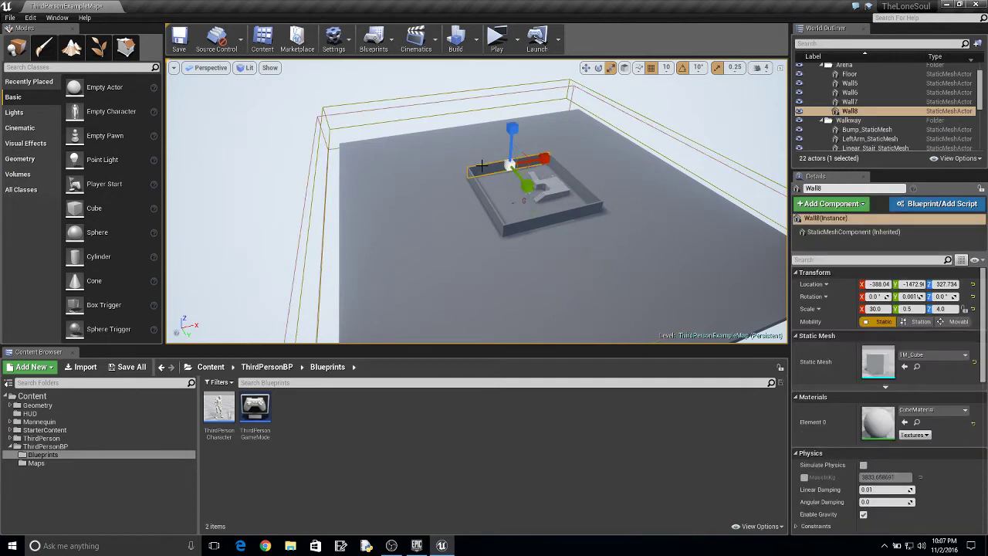
{"action": "key", "text": "Delete"}
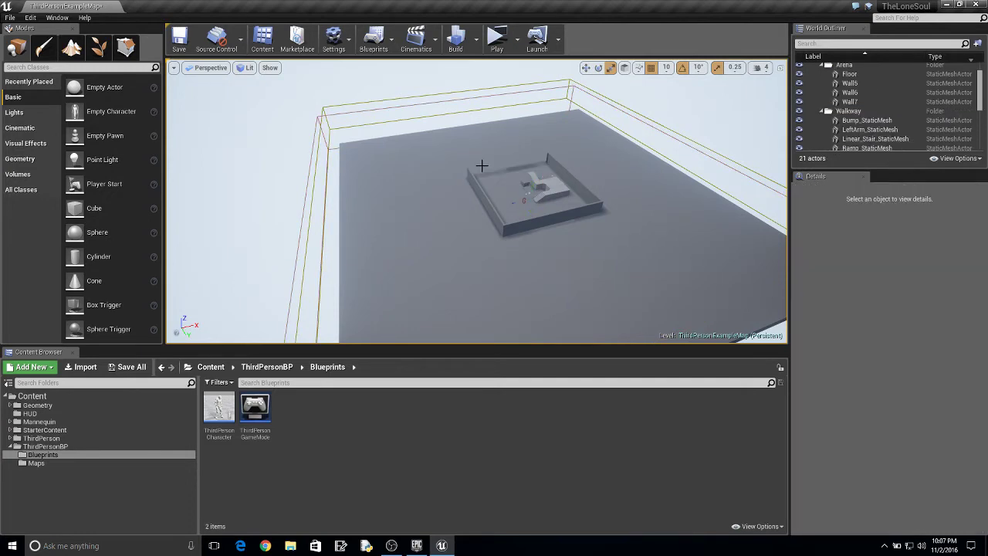
{"action": "left_click", "coordinate": [457, 38]}
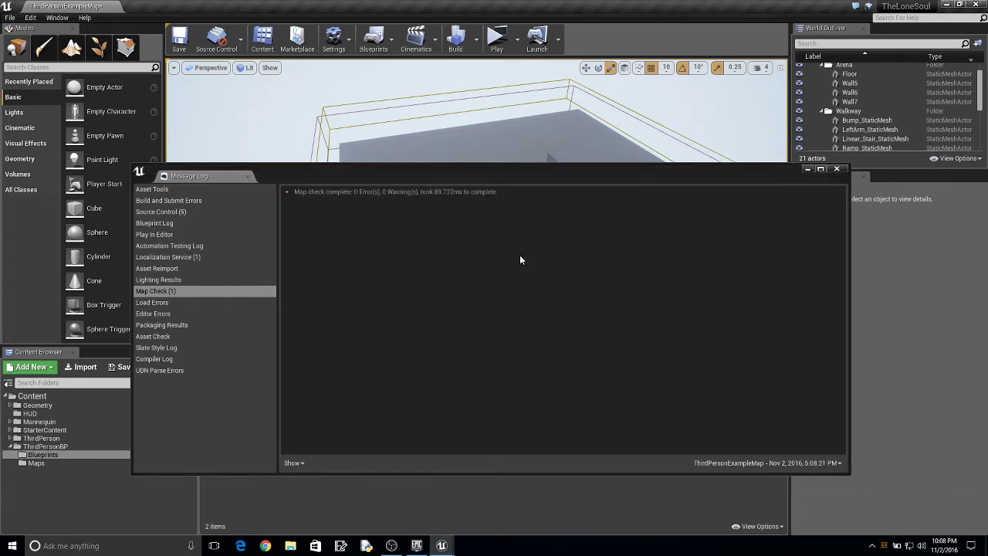
{"action": "left_click", "coordinate": [836, 168]}
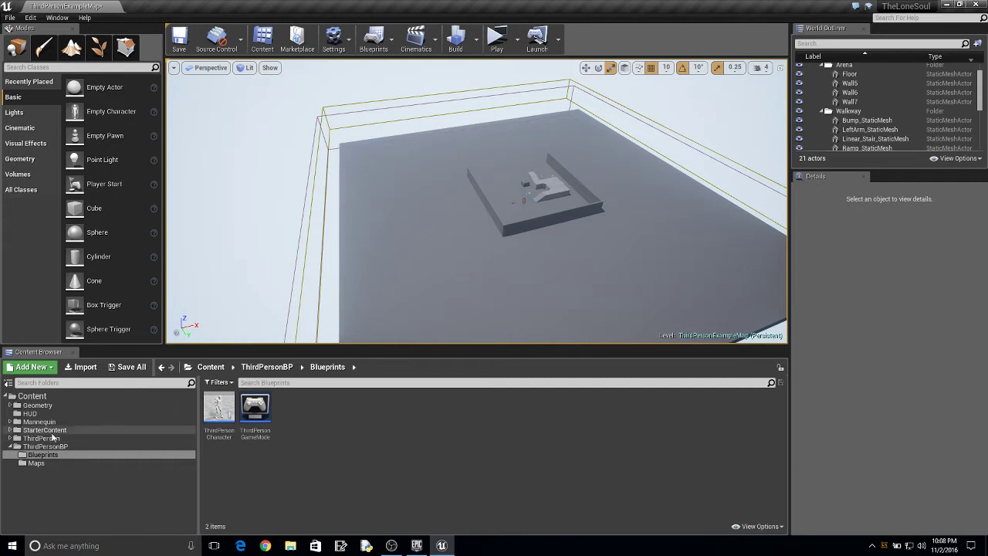
Open the ThirdPersonRun animation from the Mannequin Animations folder and enlarge its preview viewport
{"action": "left_click", "coordinate": [10, 447]}
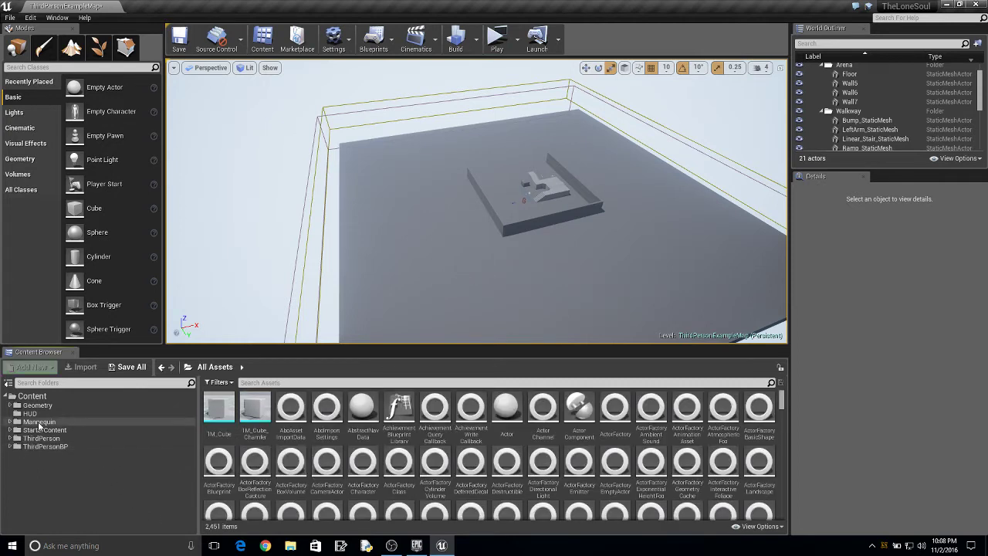
{"action": "left_click", "coordinate": [35, 421]}
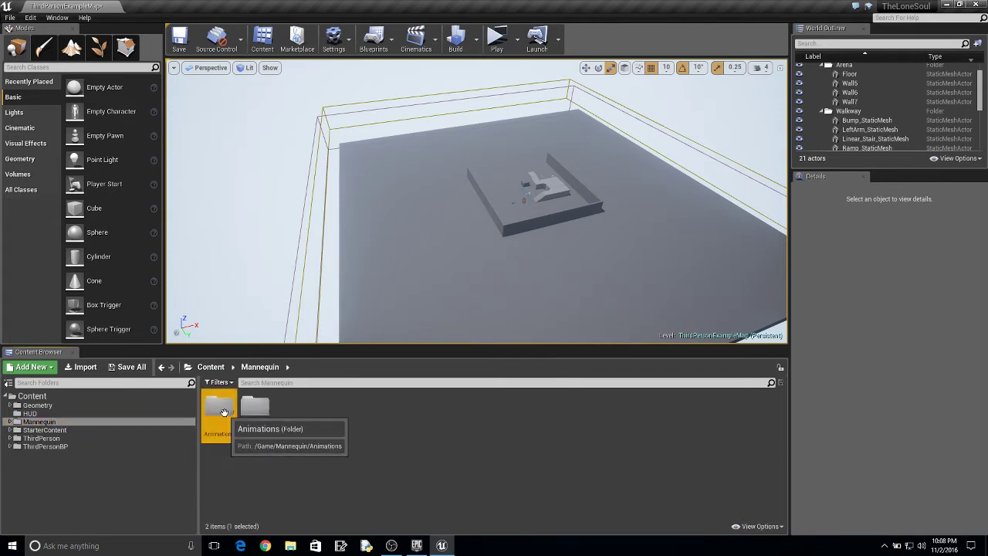
{"action": "double_click", "coordinate": [224, 409]}
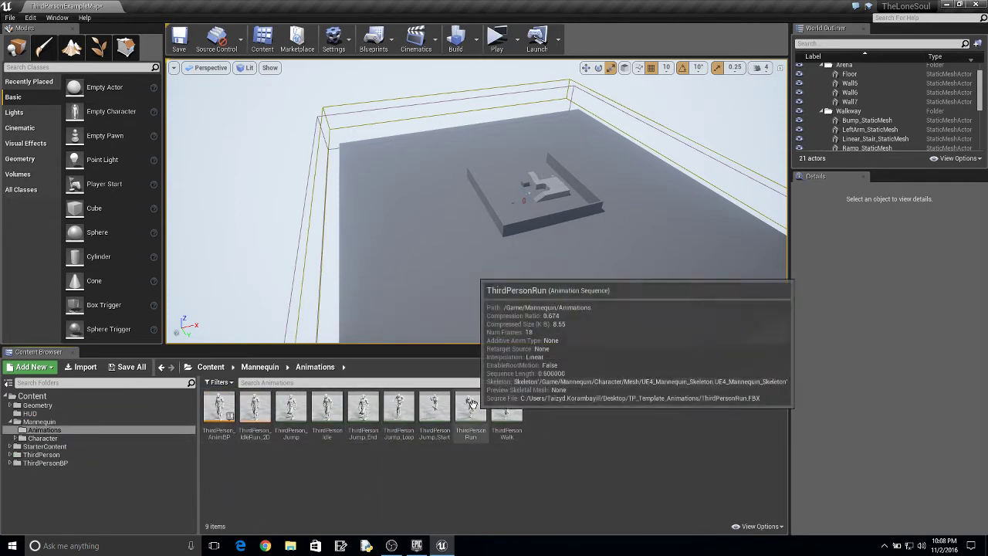
{"action": "double_click", "coordinate": [472, 408]}
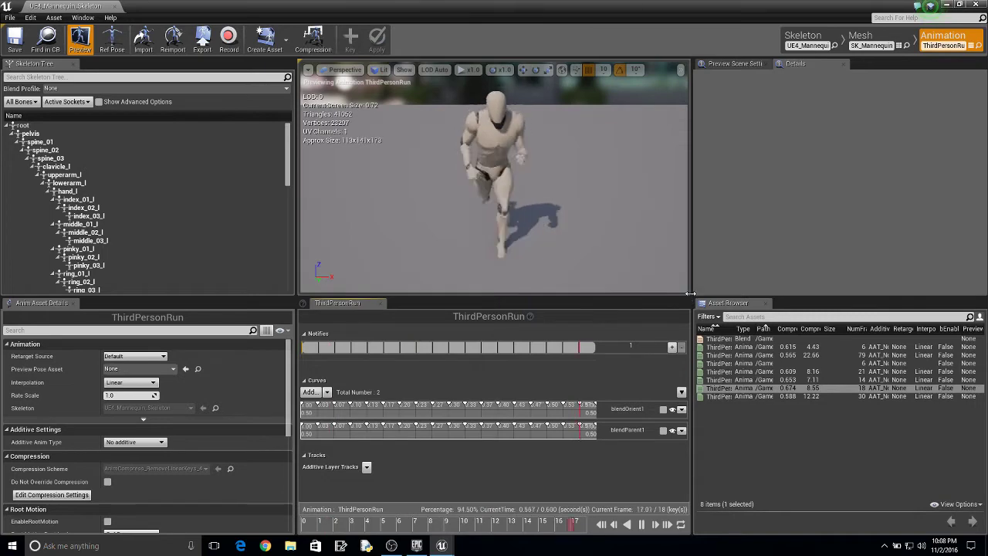
{"action": "left_click_drag", "start_coordinate": [688, 293], "coordinate": [746, 356]}
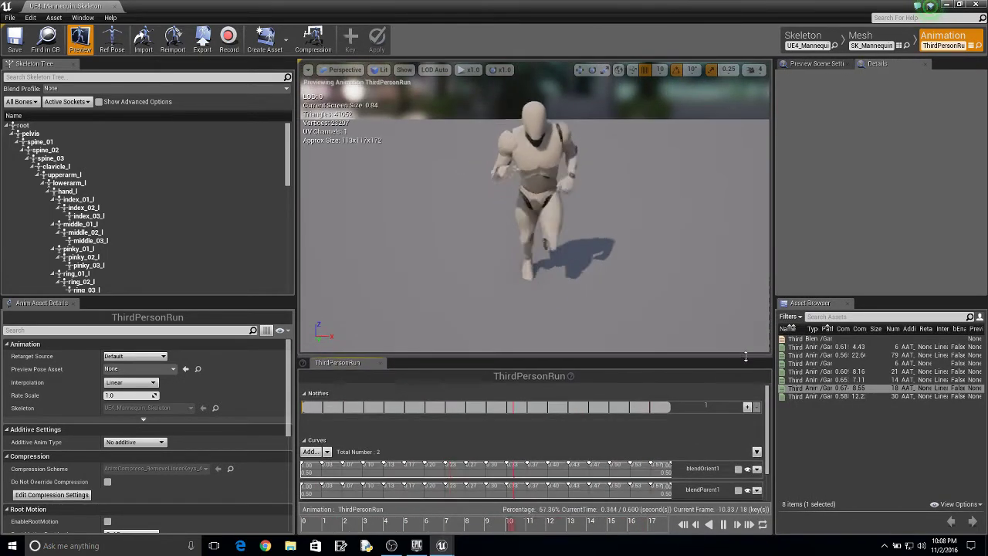
Start exporting the ThirdPersonRun animation and create a Desktop folder named BlenderAnimation as its destination
{"action": "left_click", "coordinate": [204, 45]}
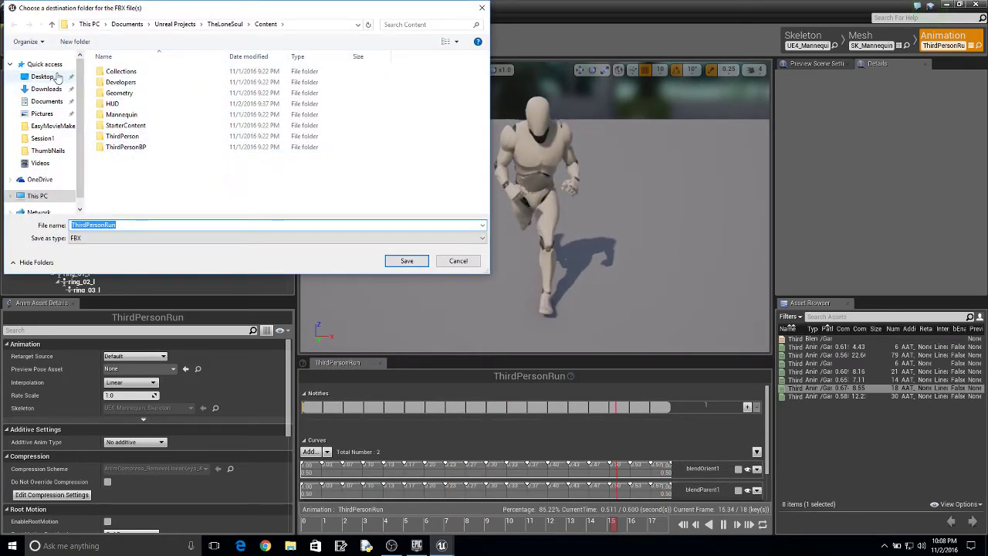
{"action": "left_click", "coordinate": [57, 78]}
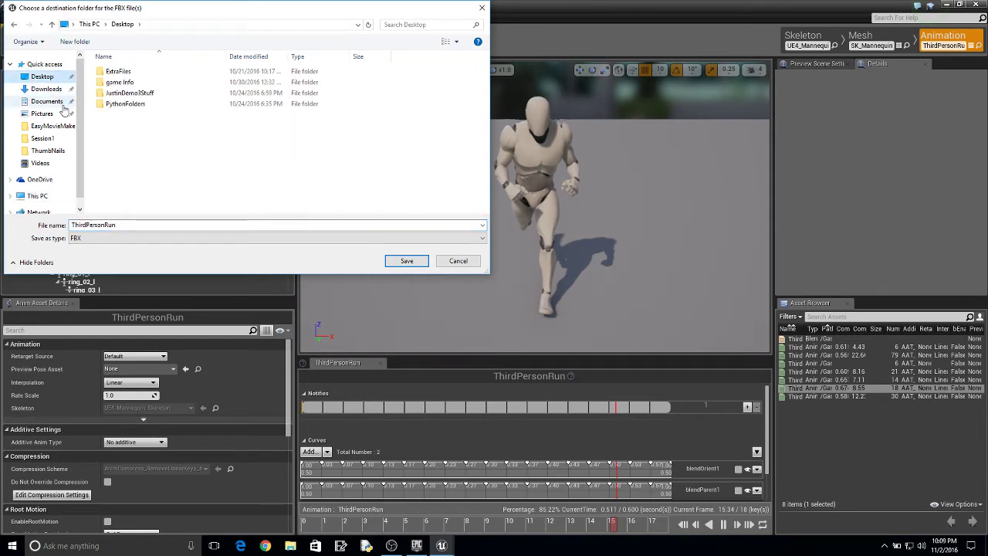
{"action": "right_click", "coordinate": [152, 128]}
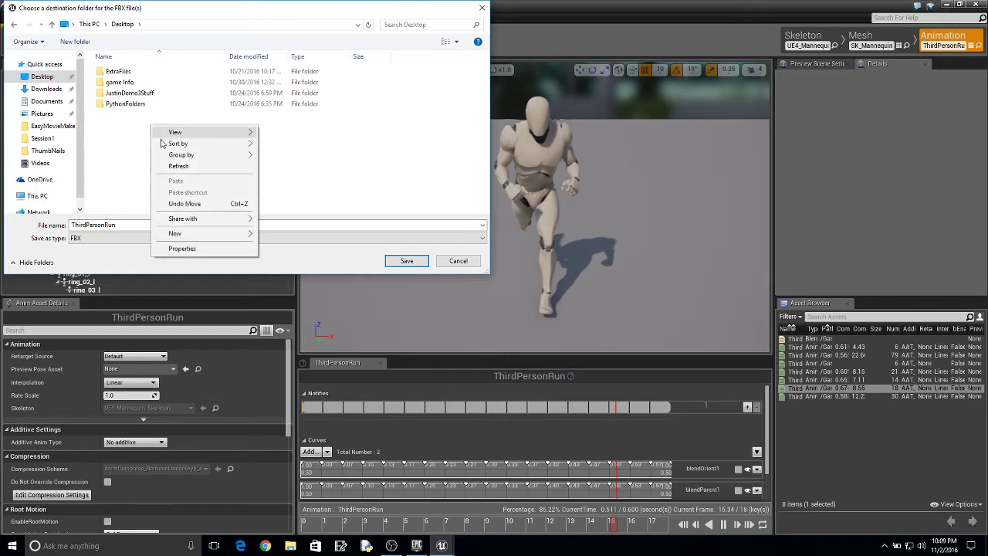
{"action": "mouse_move", "coordinate": [239, 233]}
{"action": "left_click", "coordinate": [279, 234]}
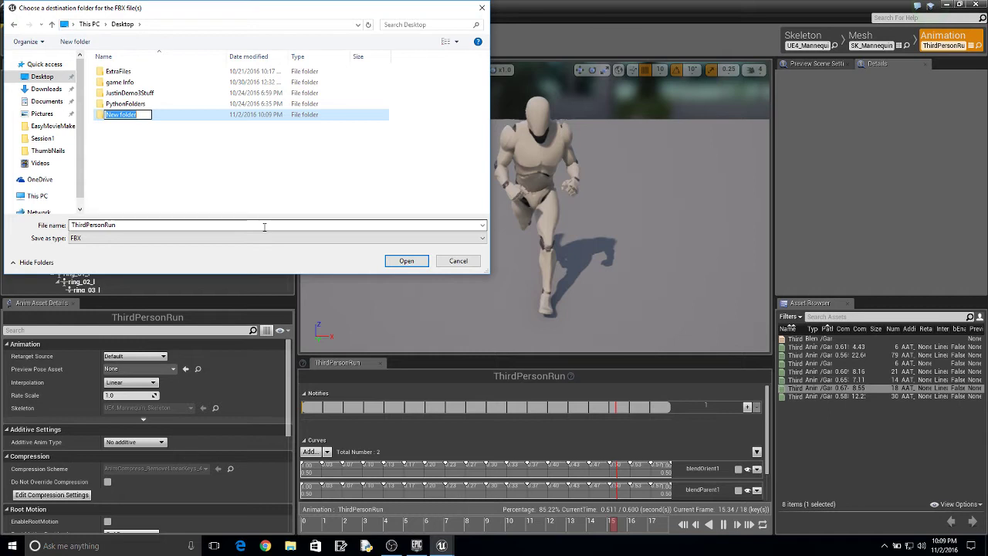
{"action": "type", "text": "Br"}
{"action": "type", "text": "endera"}
{"action": "type", "text": "nimation"}
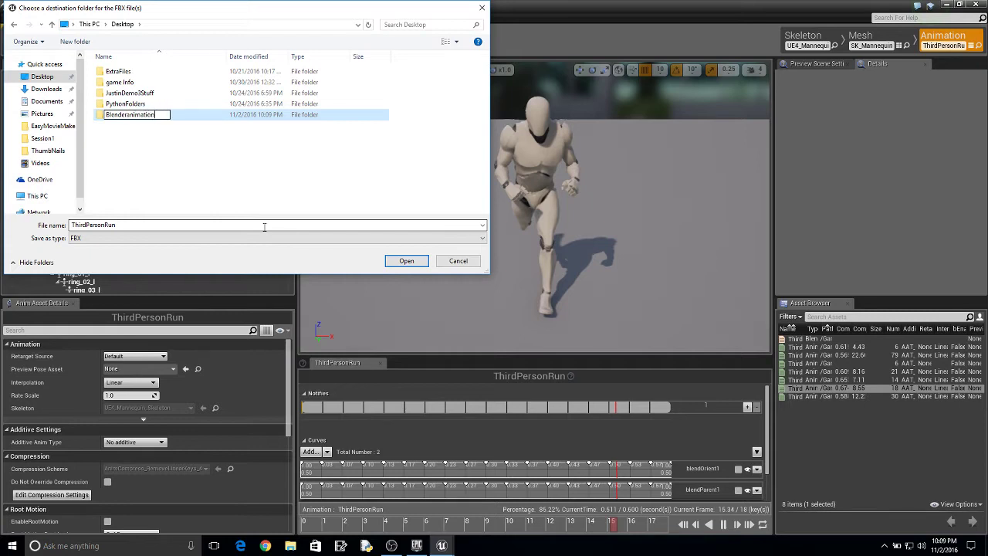
{"action": "key", "text": "BackSpace"}
{"action": "key", "text": "BackSpace"}
{"action": "key", "text": "BackSpace"}
{"action": "key", "text": "BackSpace"}
{"action": "key", "text": "BackSpace"}
{"action": "key", "text": "BackSpace"}
{"action": "key", "text": "BackSpace"}
{"action": "key", "text": "BackSpace"}
{"action": "type", "text": "animation"}
{"action": "key", "text": "BackSpace"}
{"action": "type", "text": "A"}
{"action": "key", "text": "Return"}
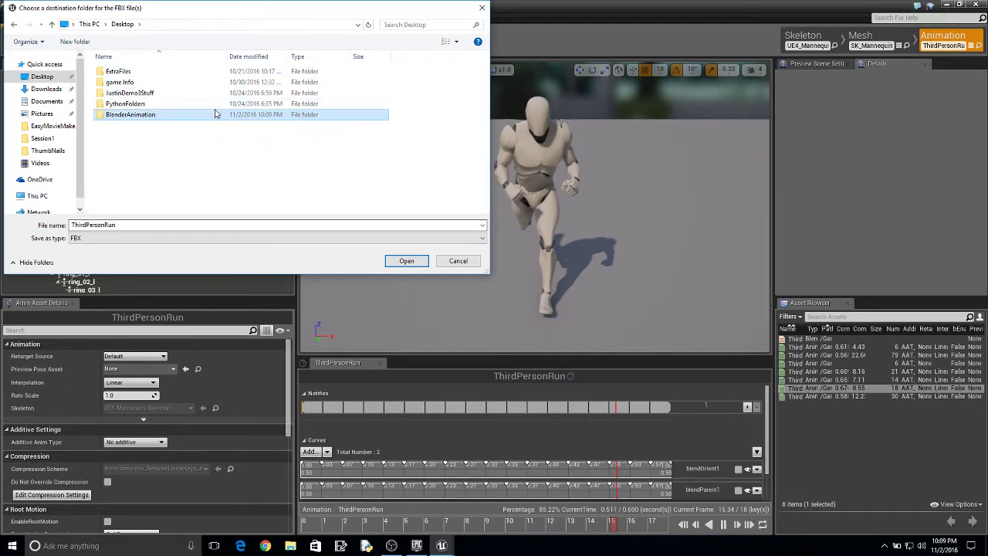
Save the animation as ThirdPersonRun in FBX format inside the BlenderAnimation folder, including the current skeletal mesh
{"action": "double_click", "coordinate": [216, 115]}
{"action": "left_click", "coordinate": [200, 224]}
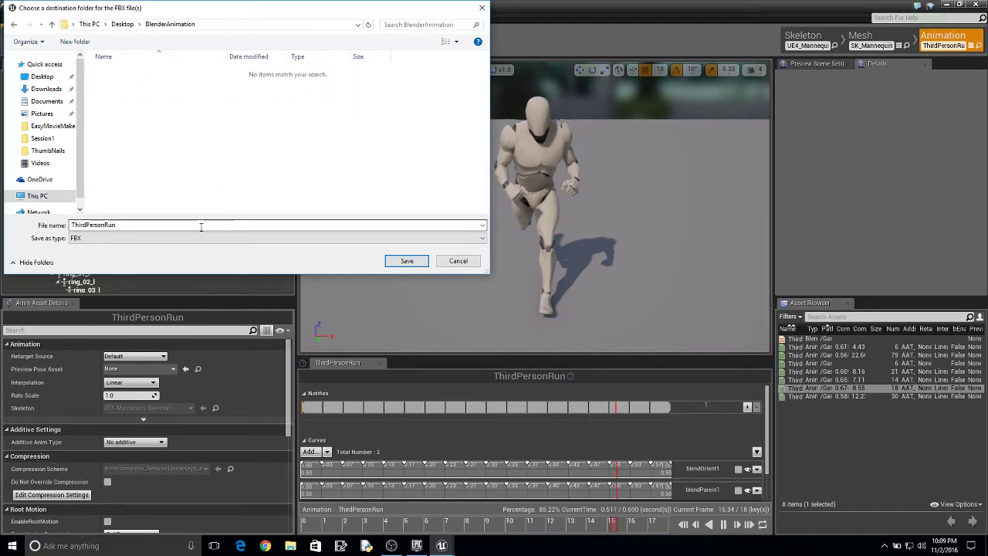
{"action": "double_click", "coordinate": [198, 225]}
{"action": "left_click", "coordinate": [198, 228]}
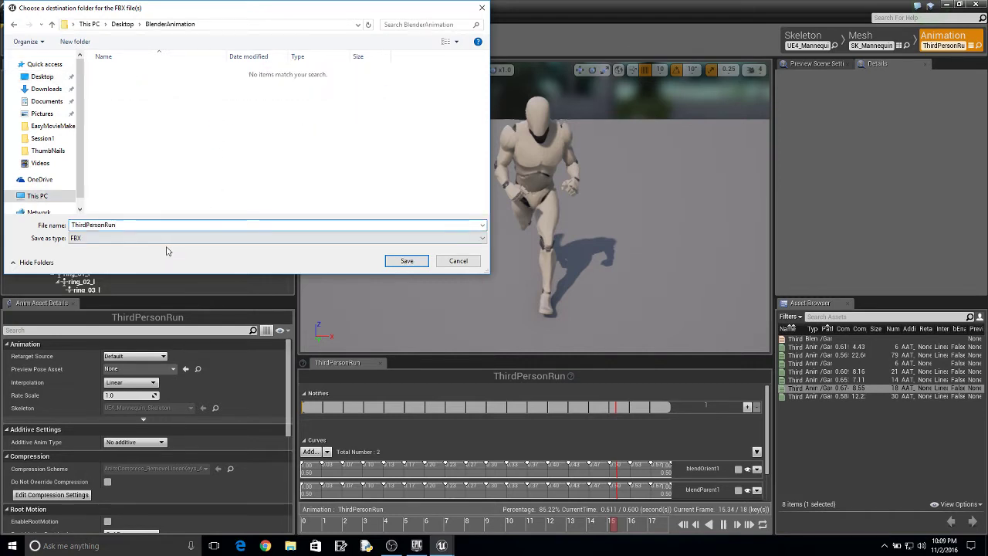
{"action": "left_click", "coordinate": [94, 244]}
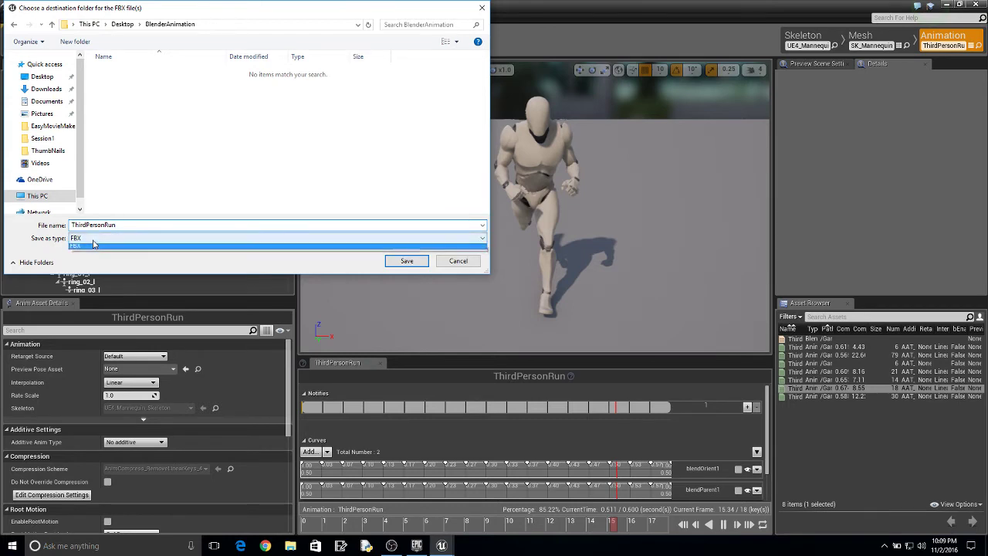
{"action": "left_click", "coordinate": [93, 244]}
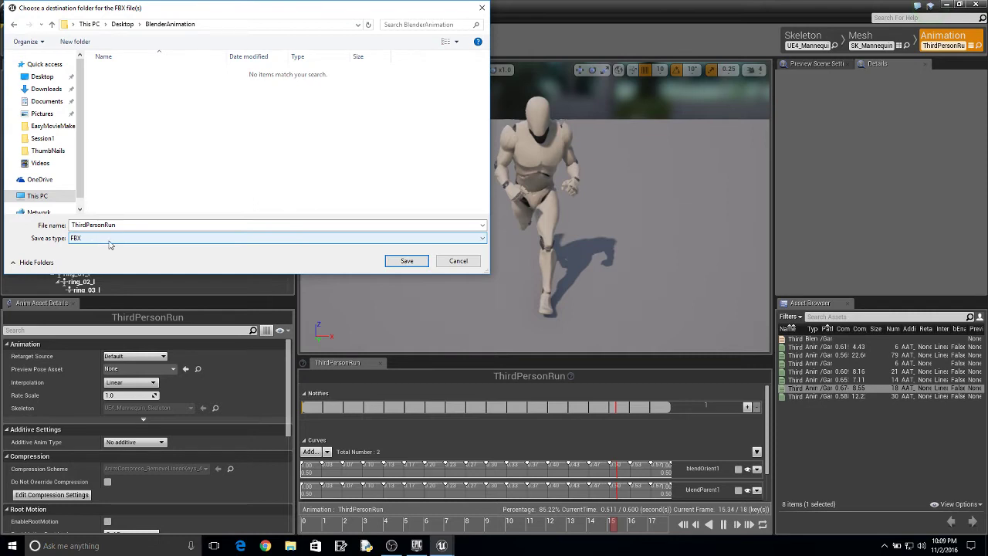
{"action": "left_click", "coordinate": [133, 241]}
{"action": "left_click", "coordinate": [258, 243]}
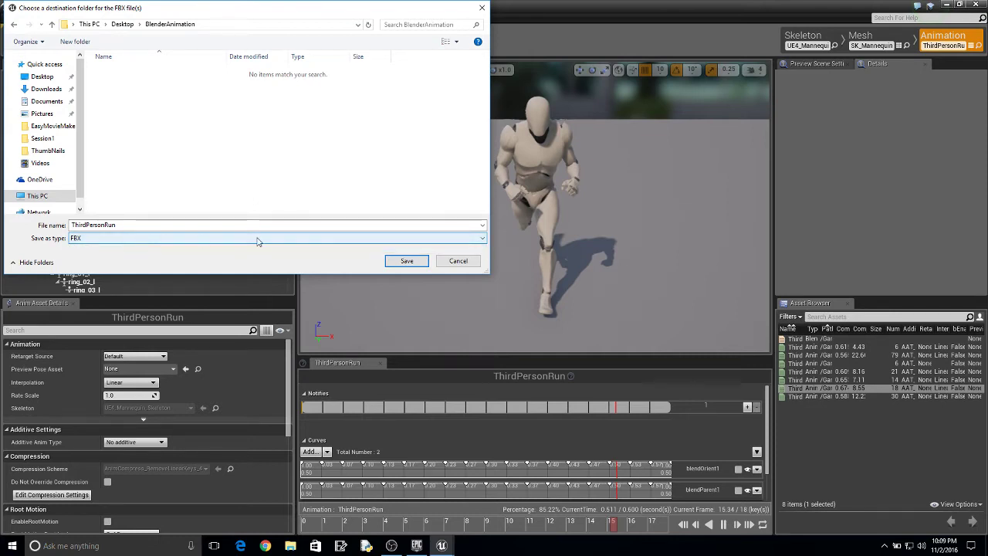
{"action": "left_click", "coordinate": [413, 260]}
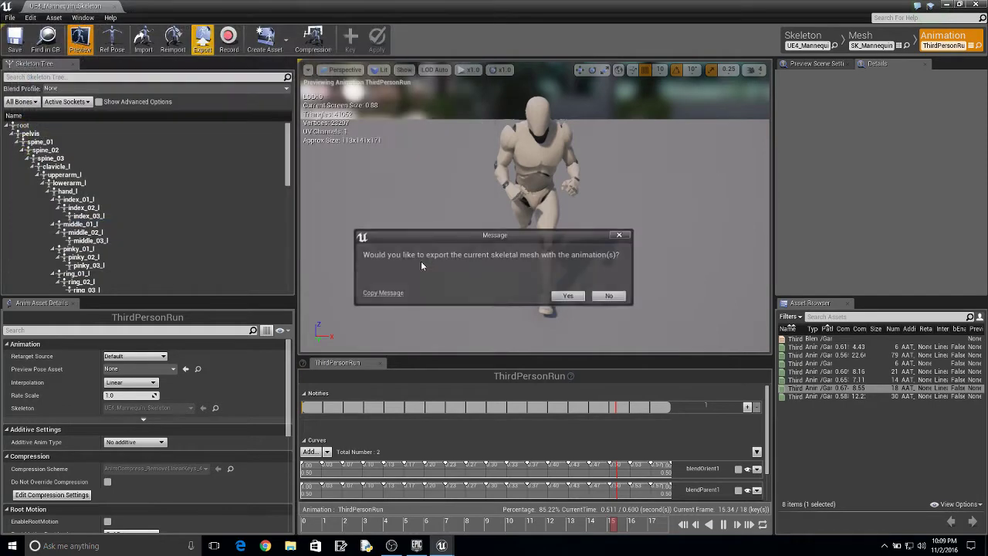
{"action": "left_click", "coordinate": [569, 296]}
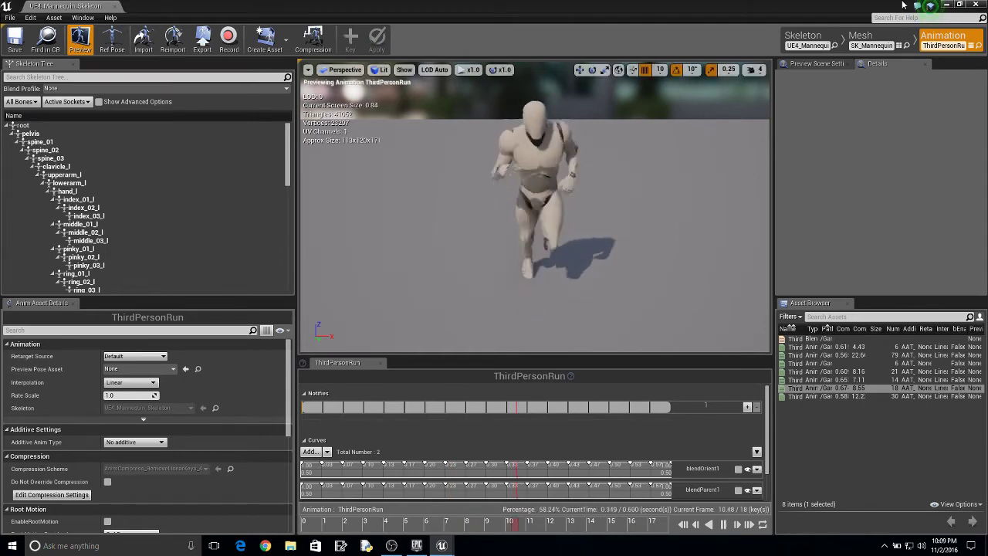
Minimize the Unreal Engine windows, launch Blender from the desktop and dismiss its splash screen
{"action": "left_click", "coordinate": [946, 5]}
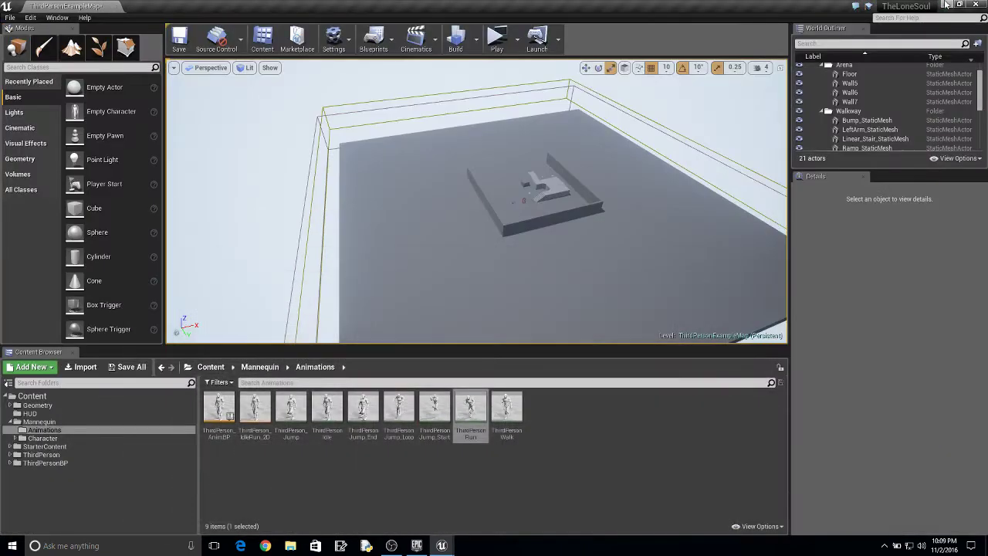
{"action": "left_click", "coordinate": [946, 5]}
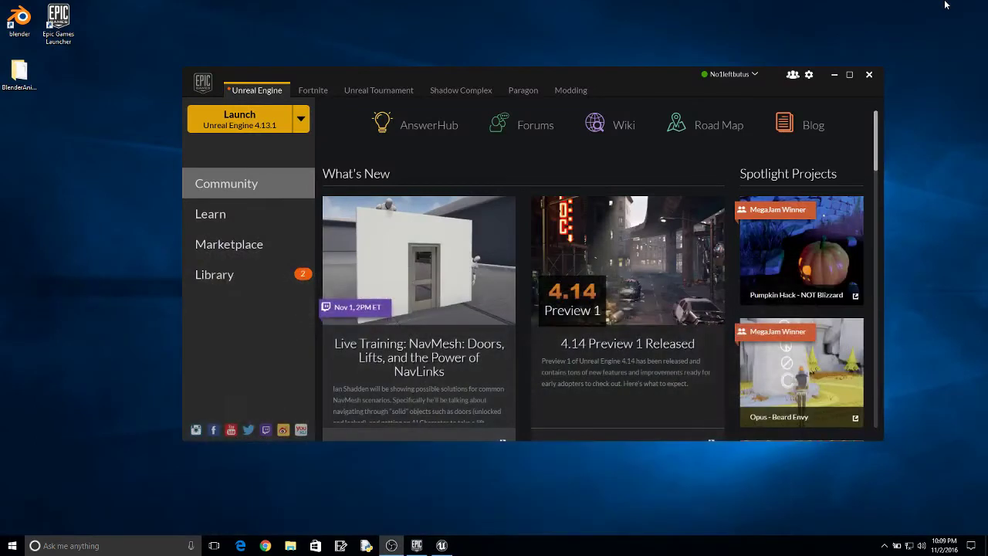
{"action": "double_click", "coordinate": [31, 23]}
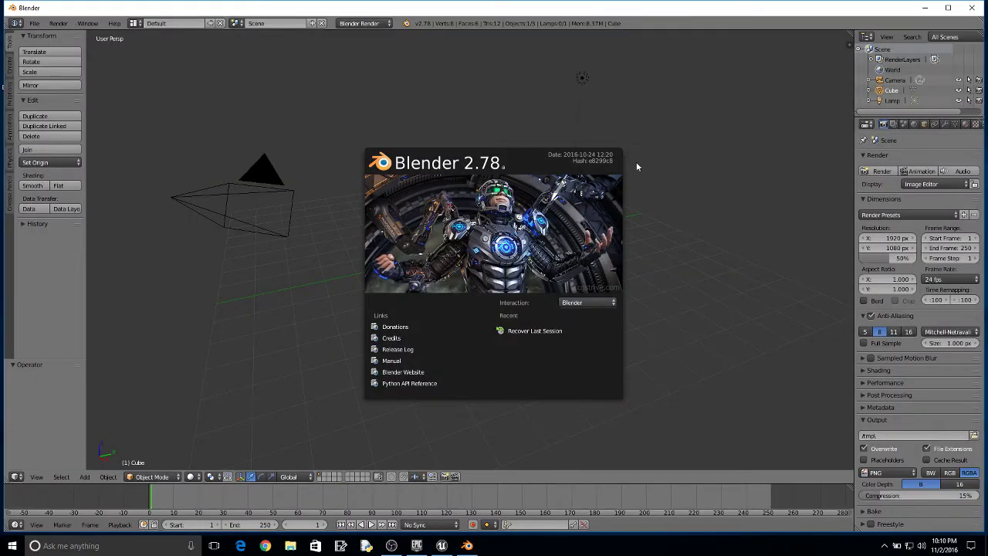
{"action": "left_click", "coordinate": [727, 146]}
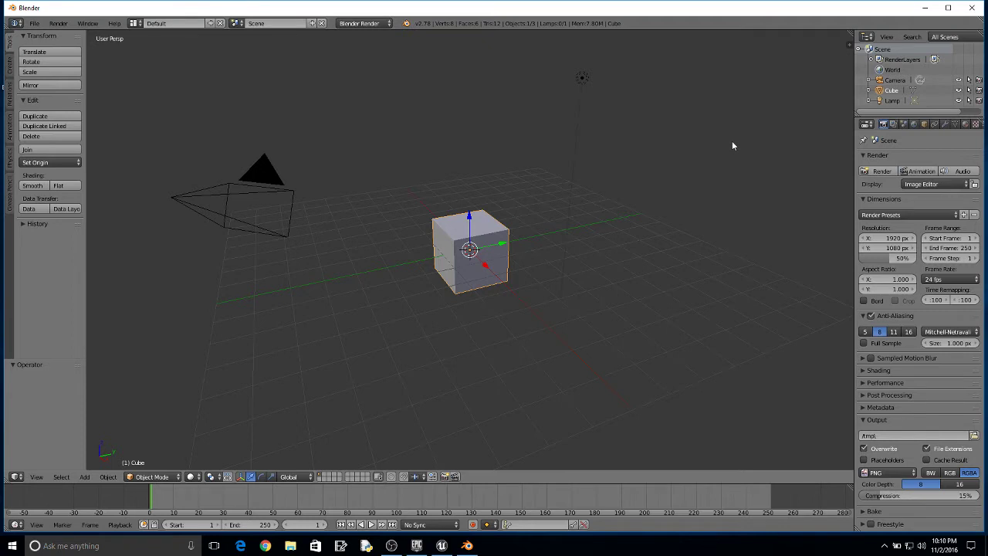
Select every default object in the scene, including the cube, camera and lamp, and delete them
{"action": "key", "text": "a"}
{"action": "key", "text": "a"}
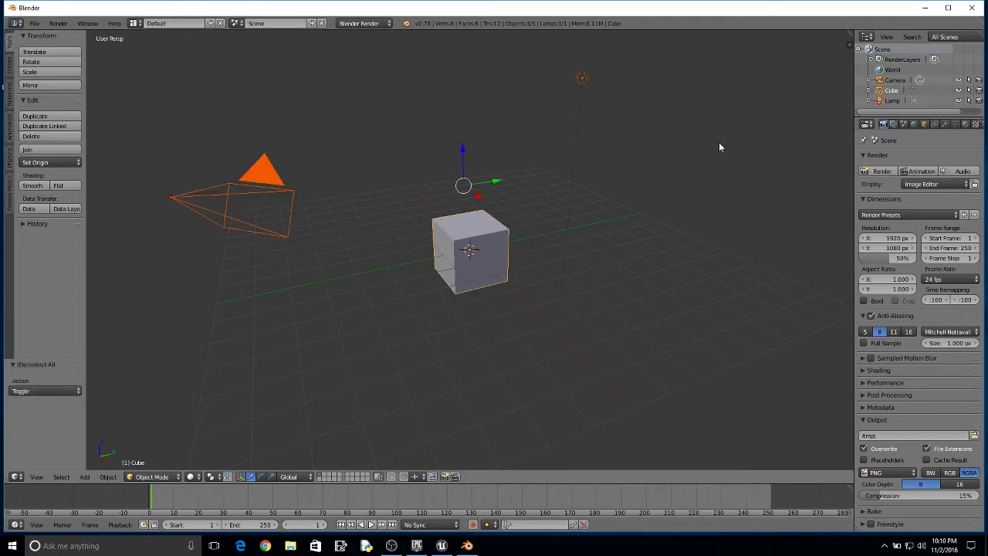
{"action": "key", "text": "x"}
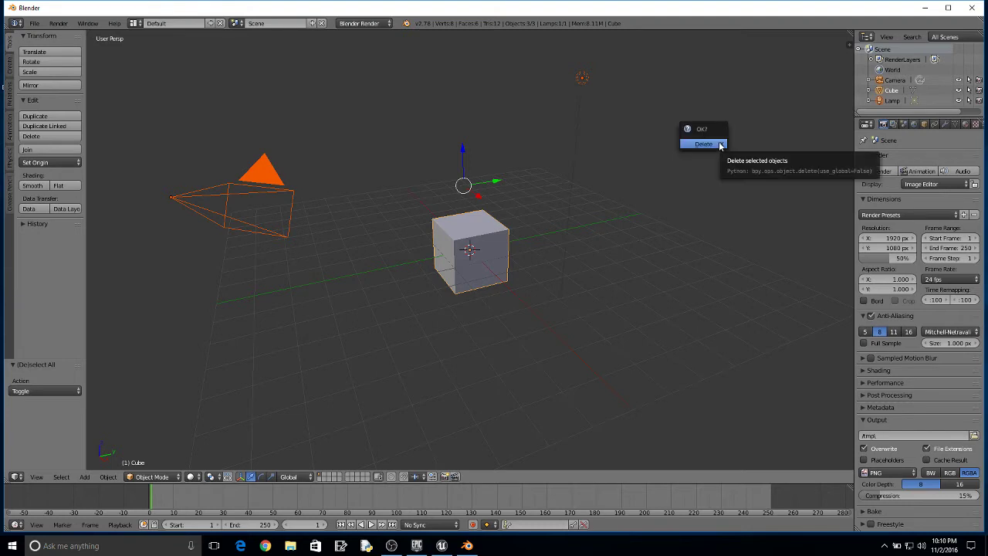
{"action": "left_click", "coordinate": [703, 144]}
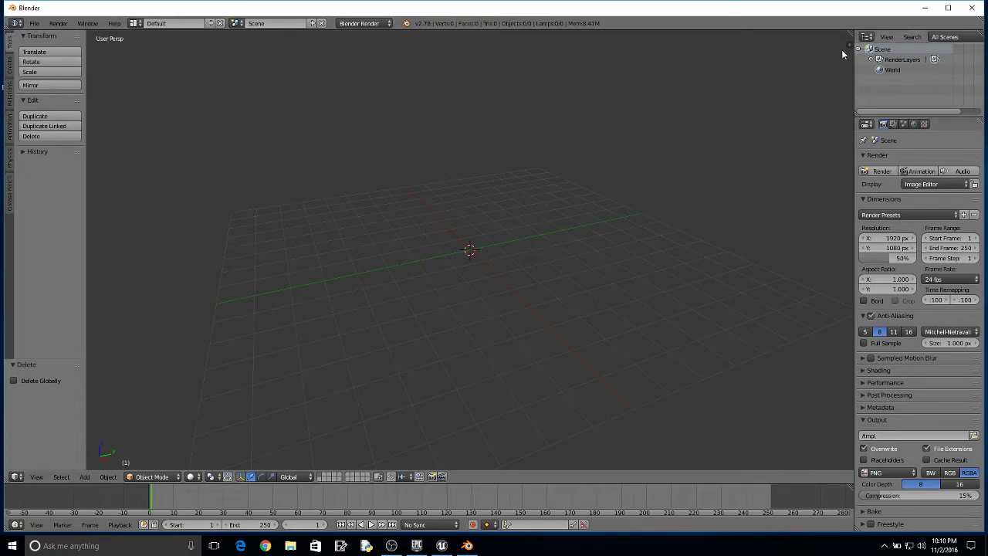
Set the scene's length units to Metric with a unit scale of 0.01
{"action": "left_click", "coordinate": [904, 125]}
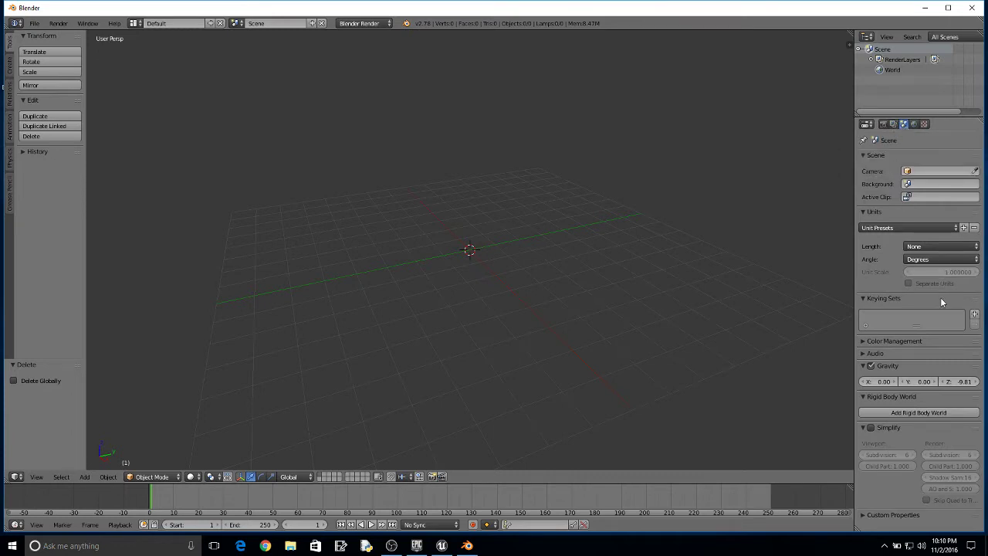
{"action": "left_click", "coordinate": [770, 245]}
{"action": "left_click", "coordinate": [934, 248]}
{"action": "left_click", "coordinate": [933, 225]}
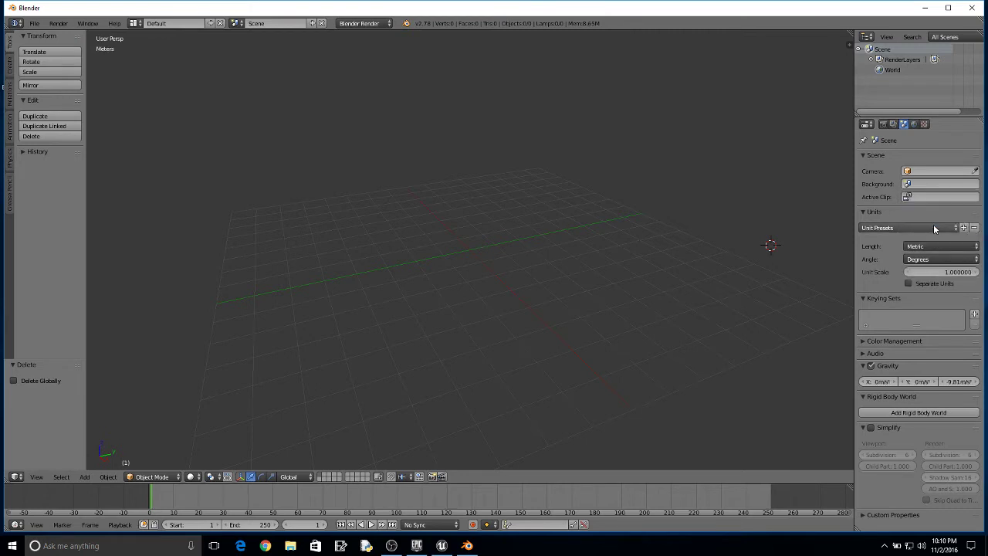
{"action": "left_click", "coordinate": [958, 273]}
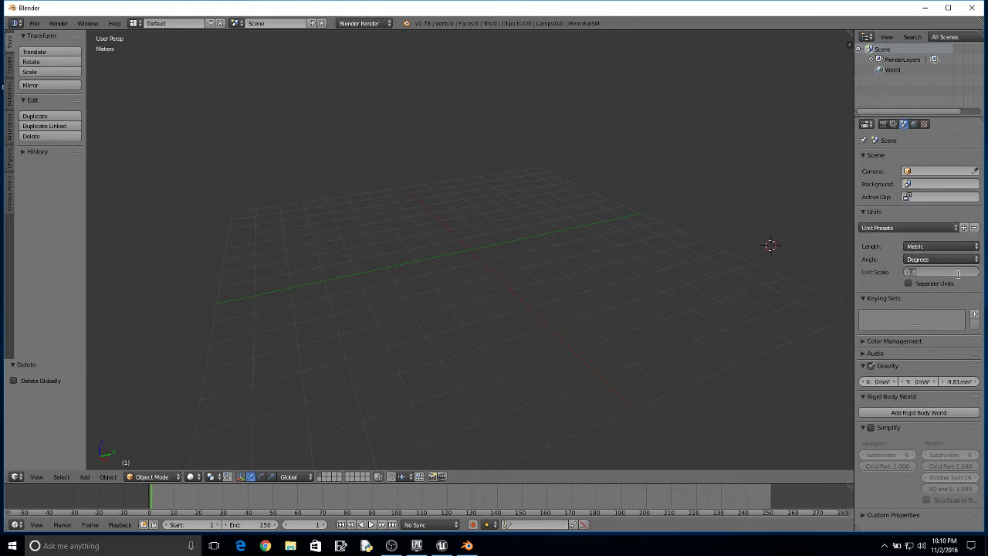
{"action": "key", "text": "BackSpace"}
{"action": "key", "text": "Return"}
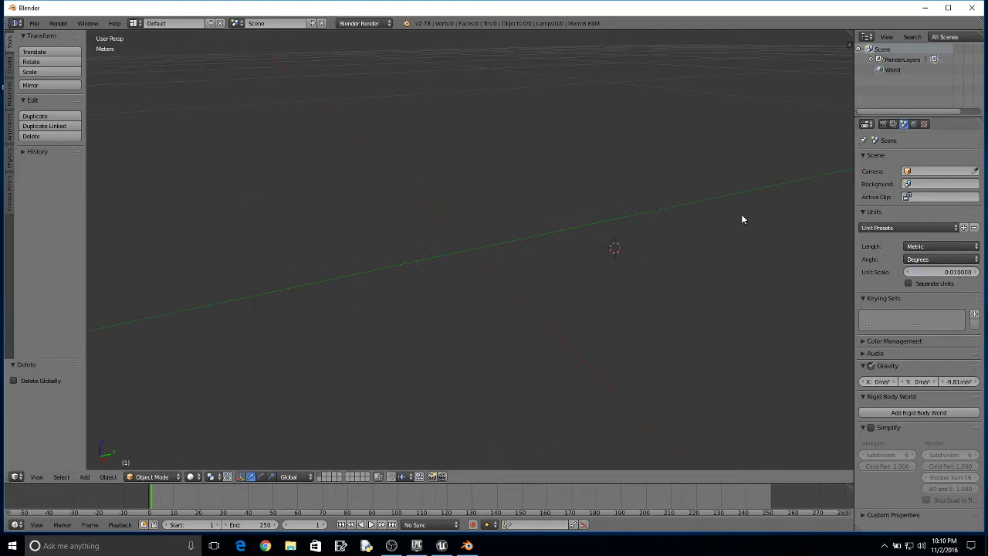
Show the 3D view's properties and set the view's clip end distance to 10 km
{"action": "key", "text": "n"}
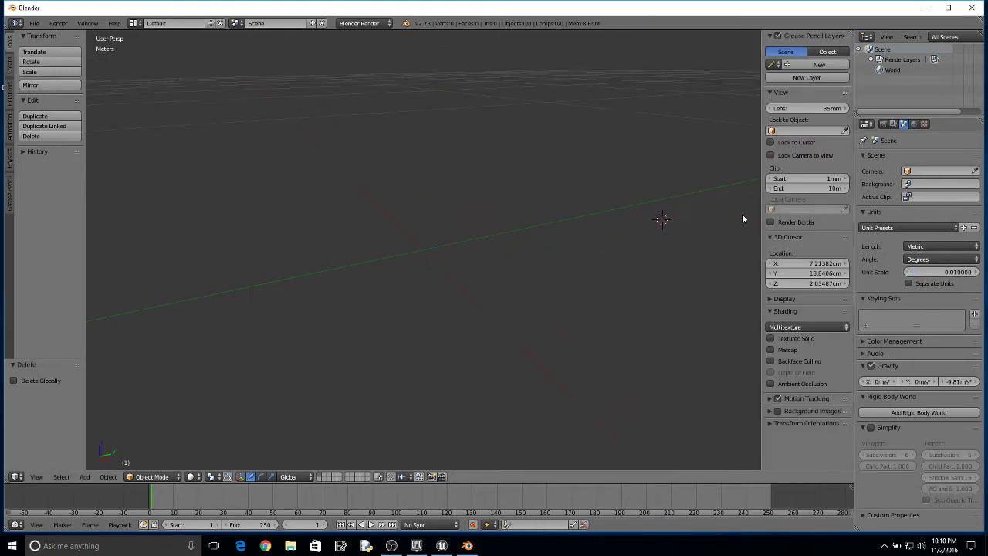
{"action": "left_click", "coordinate": [821, 188]}
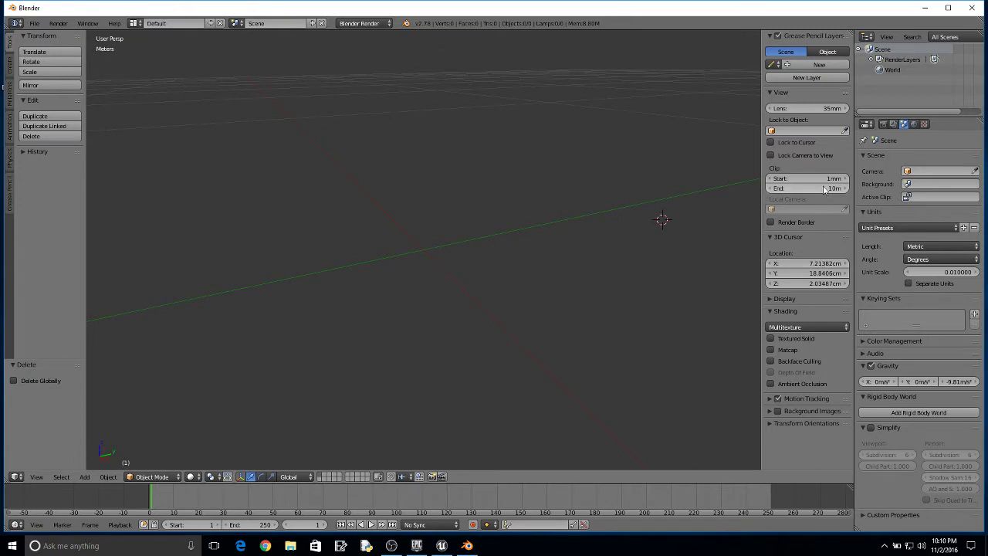
{"action": "type", "text": "1"}
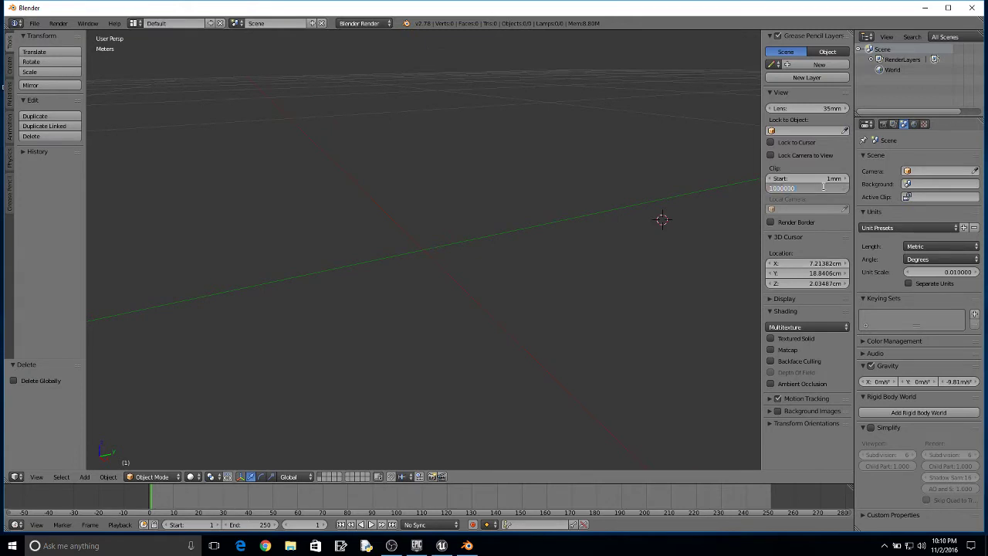
{"action": "type", "text": "000000"}
{"action": "key", "text": "Return"}
{"action": "key", "text": "Home"}
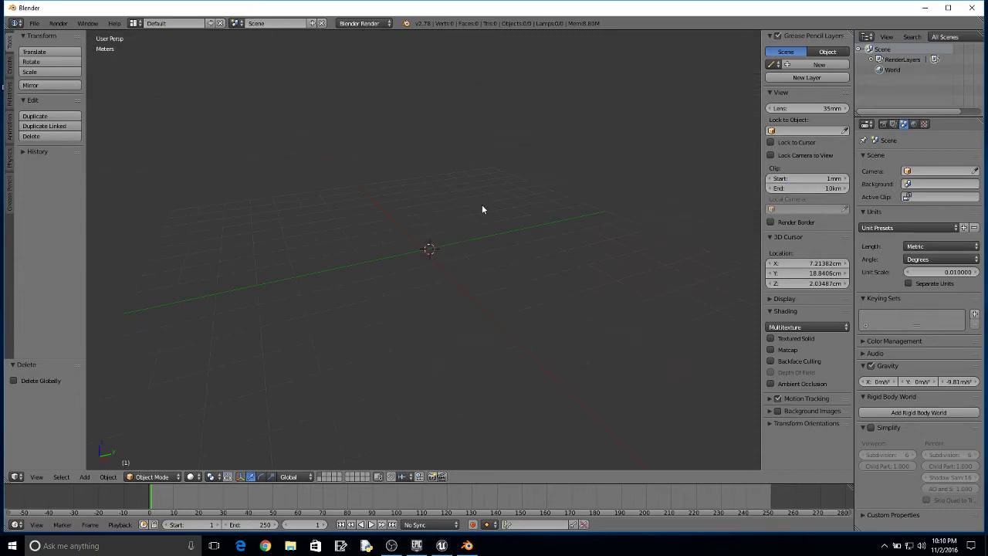
{"action": "mouse_move", "coordinate": [426, 243]}
{"action": "middle_mouse_down"}
{"action": "mouse_move", "coordinate": [419, 257]}
{"action": "mouse_move", "coordinate": [409, 251]}
{"action": "middle_mouse_up"}
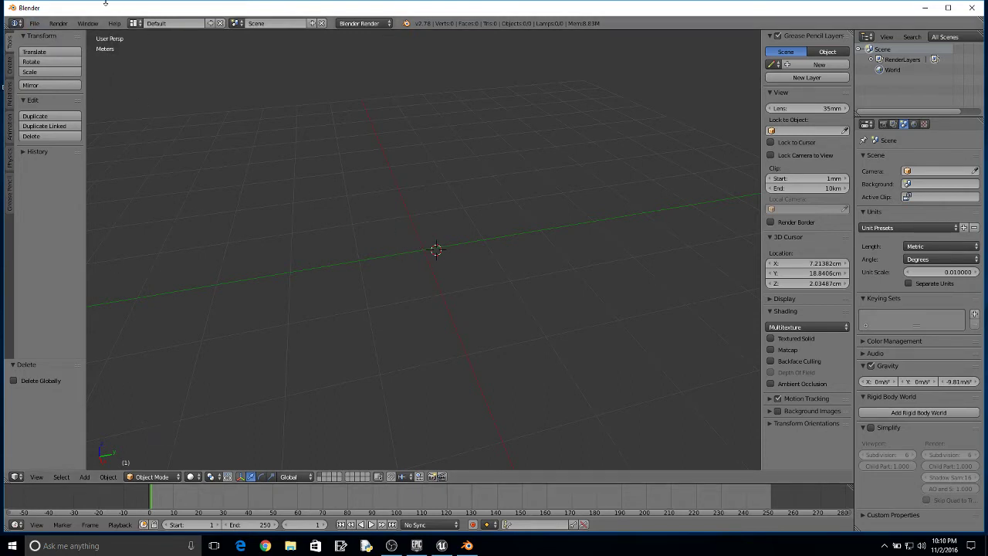
Import ThirdPersonRun.fbx from the Desktop's BlenderAnimation folder as an FBX file with the default import options
{"action": "left_click", "coordinate": [37, 23]}
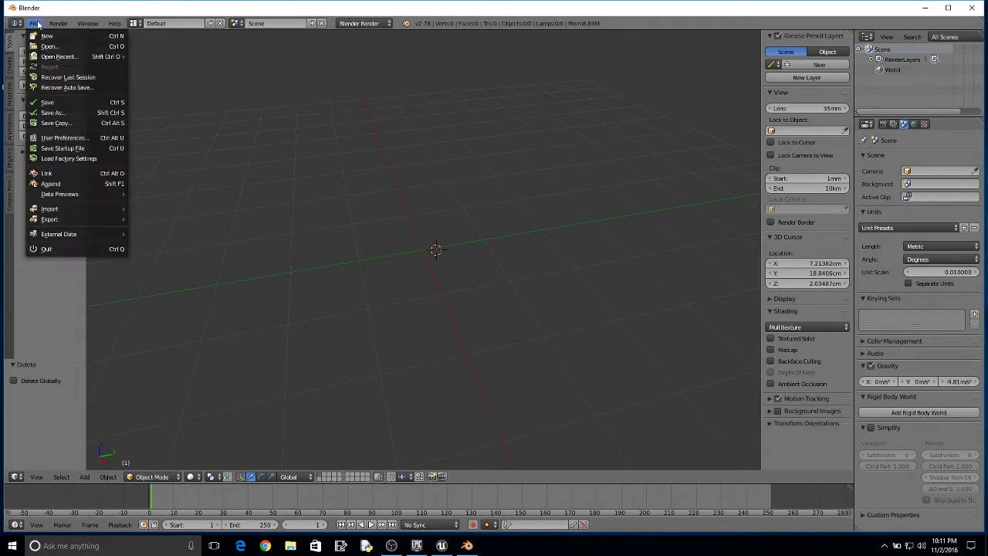
{"action": "mouse_move", "coordinate": [92, 214]}
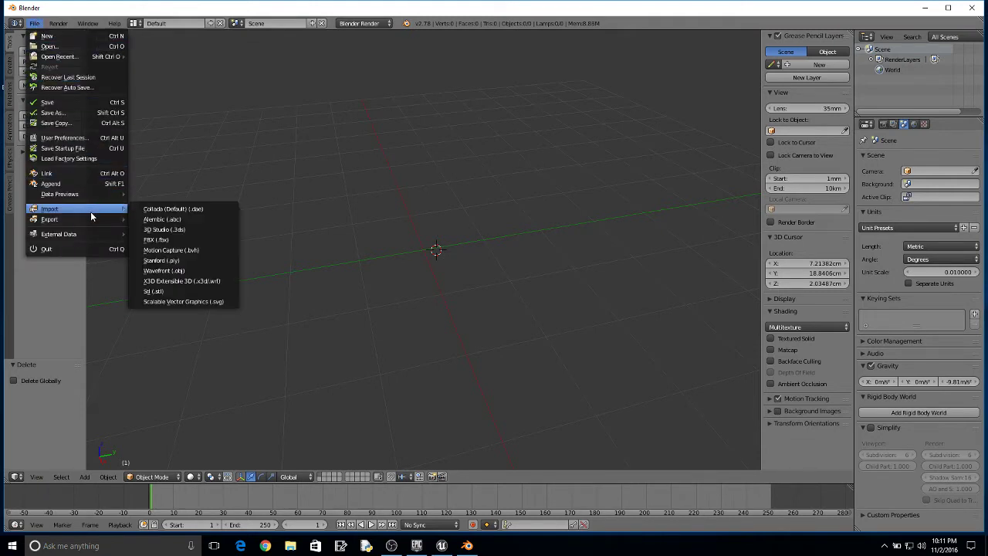
{"action": "left_click", "coordinate": [183, 241]}
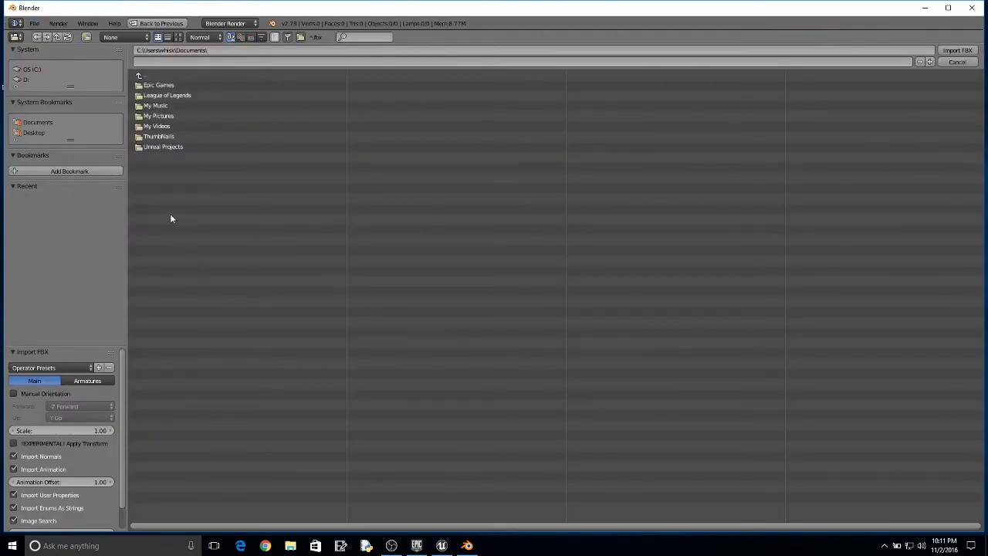
{"action": "left_click", "coordinate": [38, 132]}
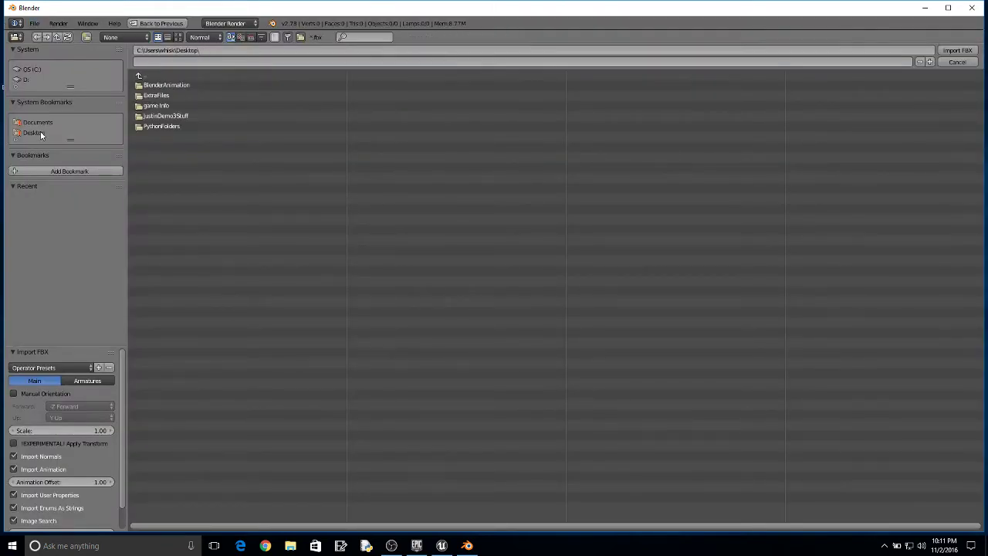
{"action": "left_click", "coordinate": [164, 85]}
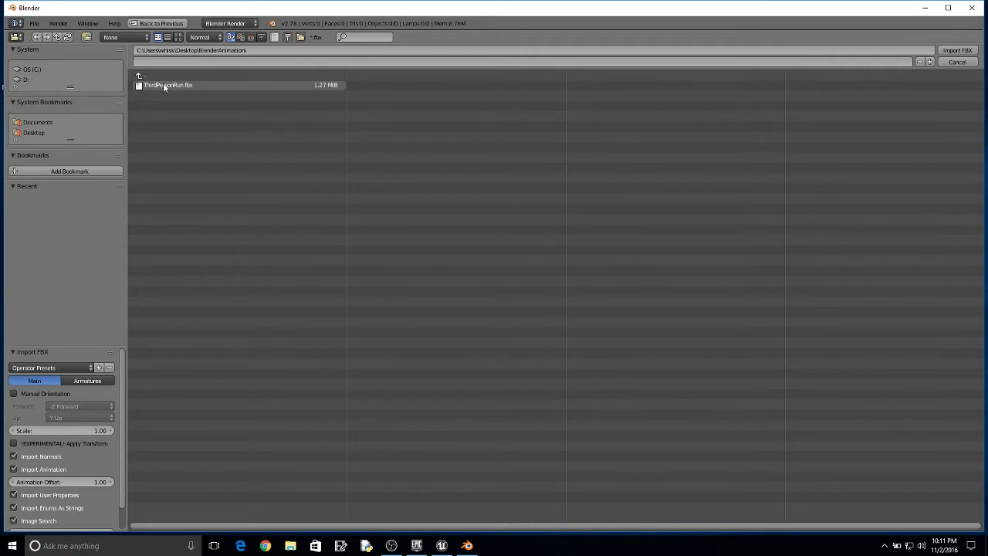
{"action": "left_click", "coordinate": [167, 85]}
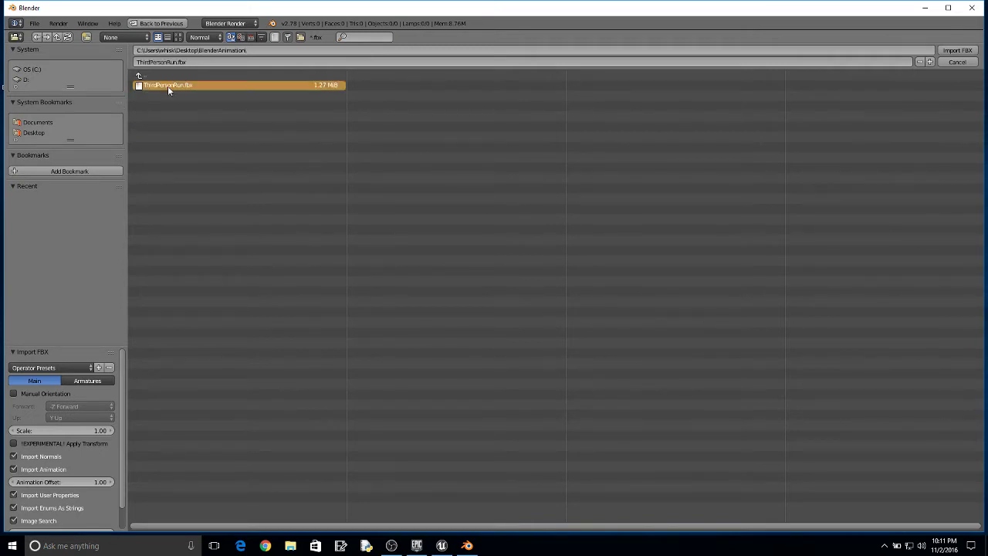
{"action": "left_click", "coordinate": [957, 50]}
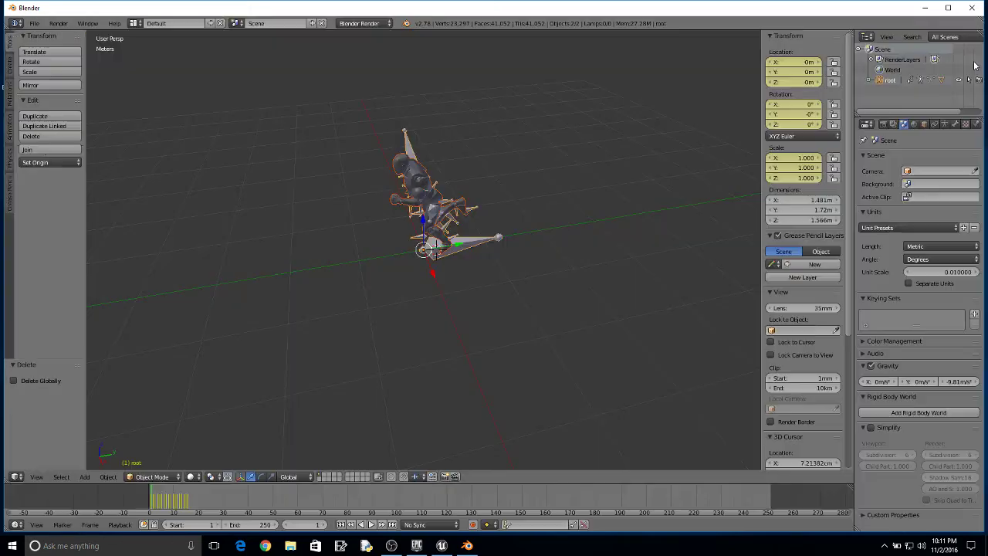
Inspect the imported running mannequin and its armature bones from several angles
{"action": "scroll", "coordinate": [401, 261], "scroll_direction": "up", "scroll_amount": 4}
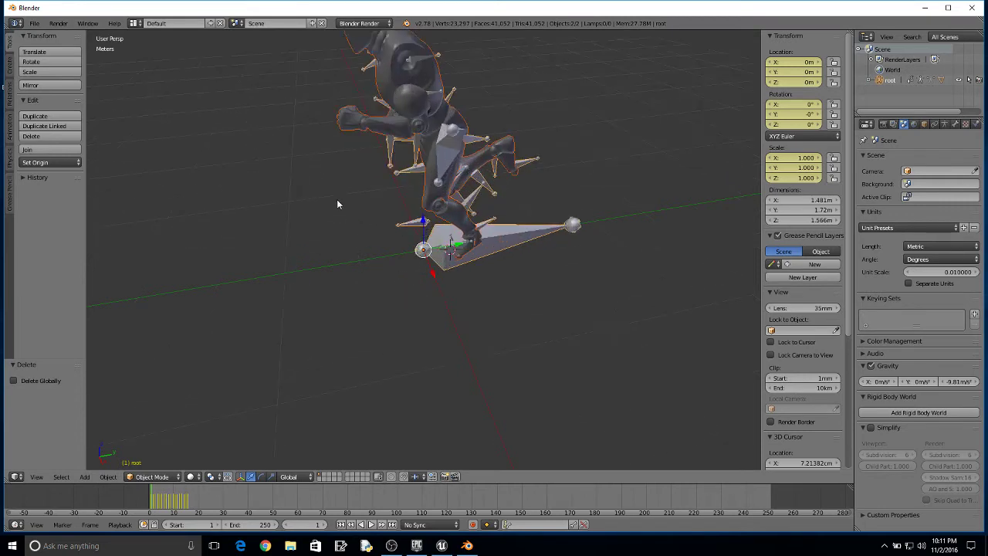
{"action": "middle_click_drag", "start_coordinate": [333, 205], "coordinate": [445, 135]}
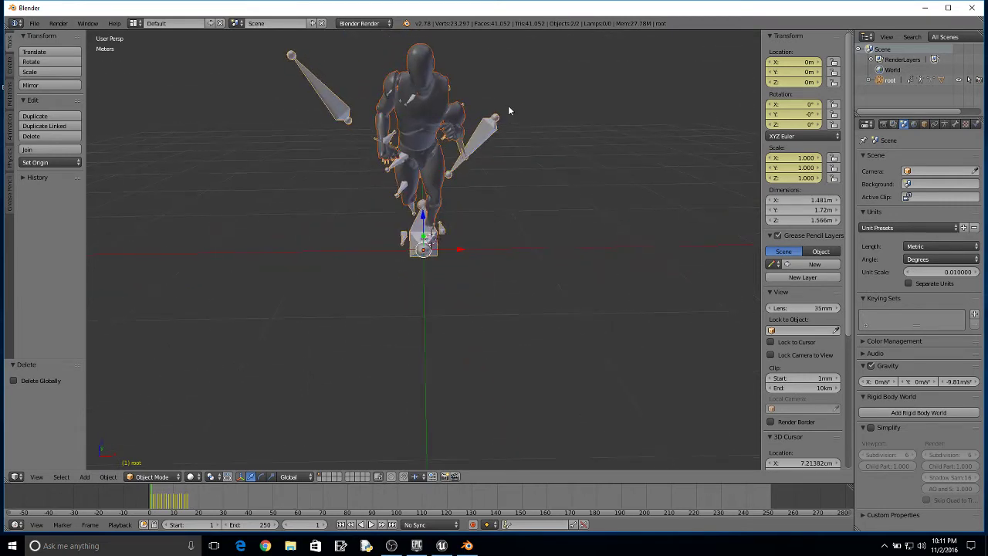
{"action": "middle_click_drag", "start_coordinate": [508, 105], "coordinate": [392, 113]}
{"action": "middle_click_drag", "start_coordinate": [275, 81], "coordinate": [316, 158]}
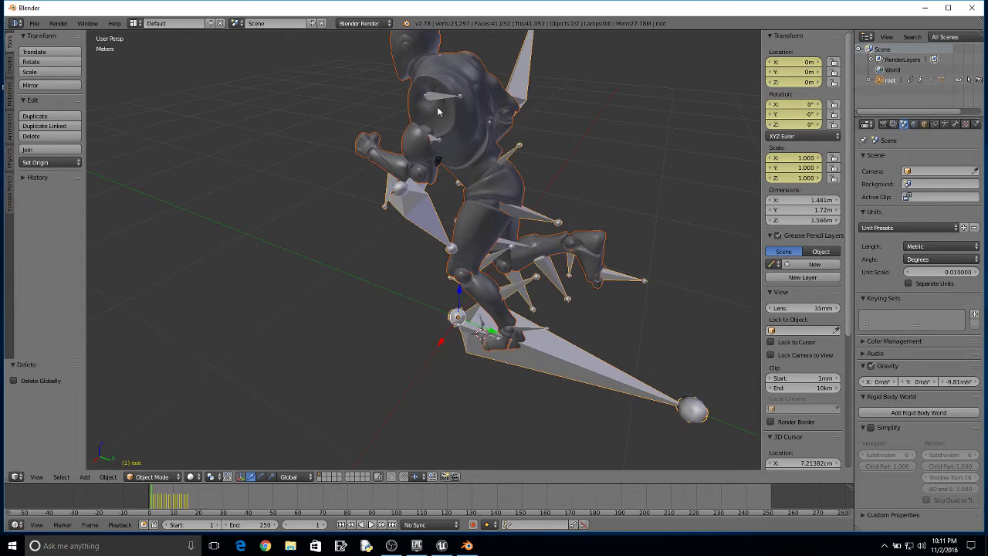
Examine the imported run animation's keyframes closely in the timeline, enlarging and centering their frame range
{"action": "scroll", "coordinate": [204, 511], "scroll_direction": "up", "scroll_amount": 4}
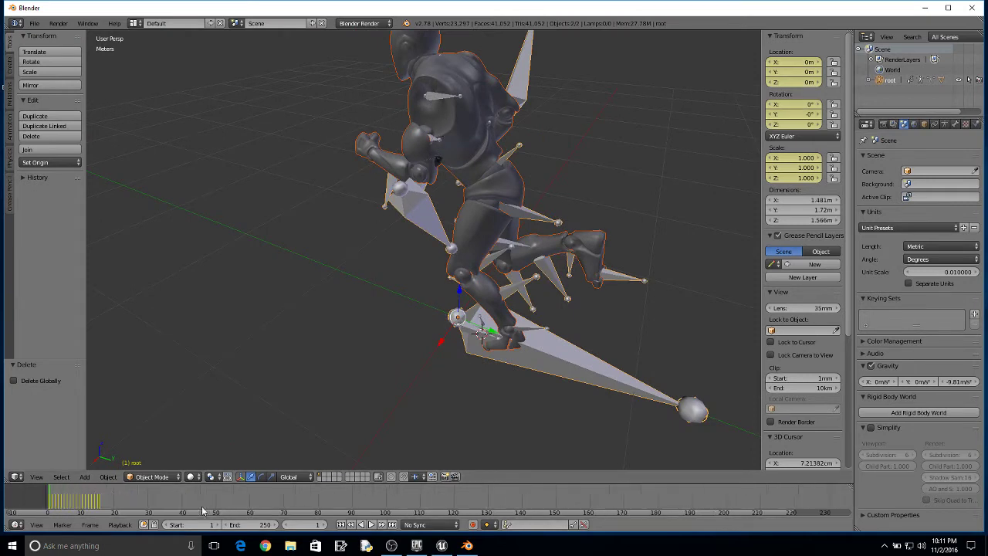
{"action": "scroll", "coordinate": [204, 510], "scroll_direction": "up", "scroll_amount": 3}
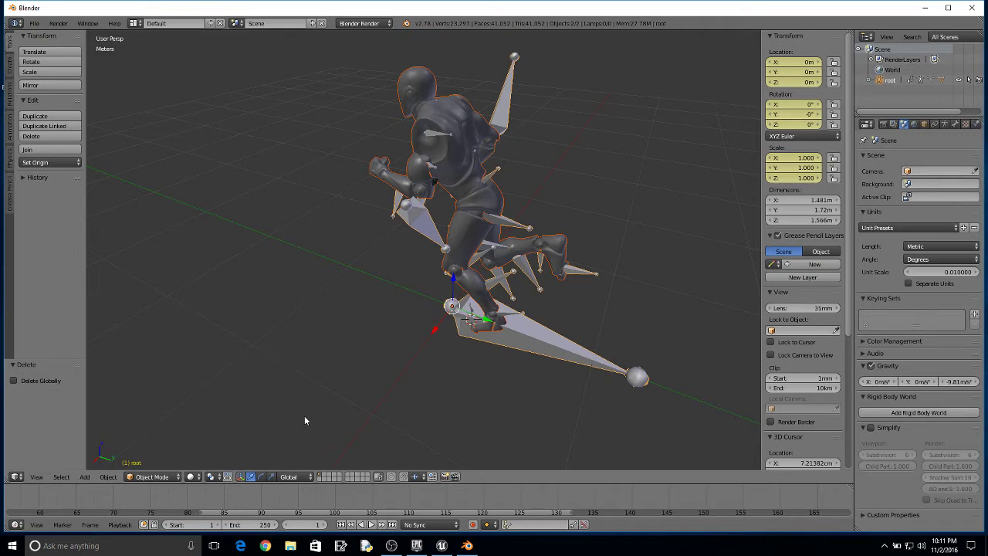
{"action": "scroll", "coordinate": [331, 506], "scroll_direction": "down", "scroll_amount": 5}
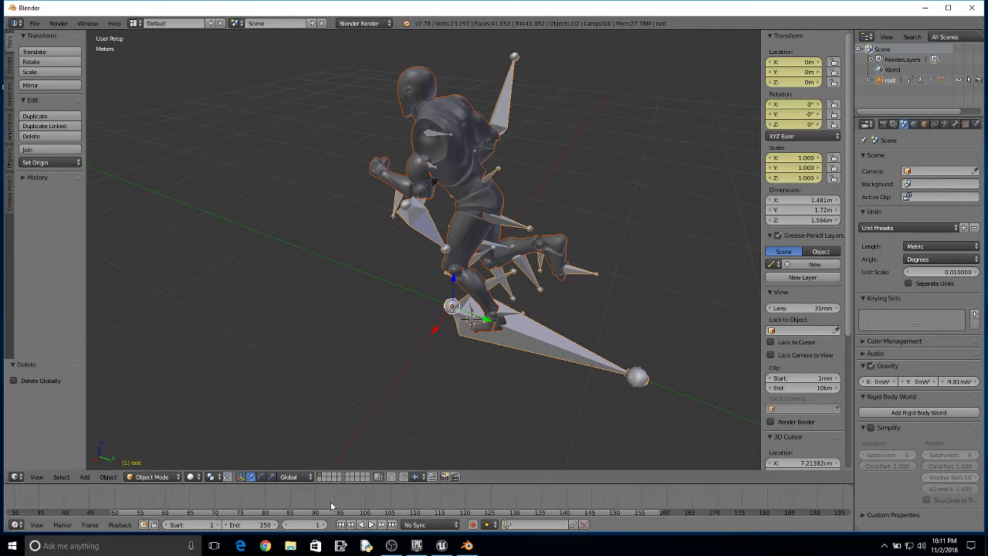
{"action": "scroll", "coordinate": [330, 505], "scroll_direction": "up", "scroll_amount": 5}
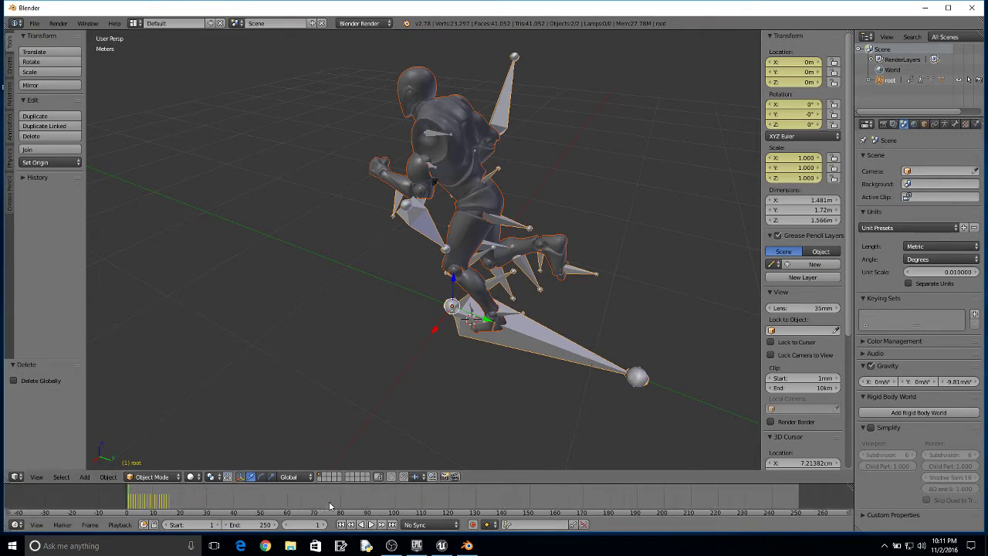
{"action": "scroll", "coordinate": [328, 502], "scroll_direction": "up", "scroll_amount": 2}
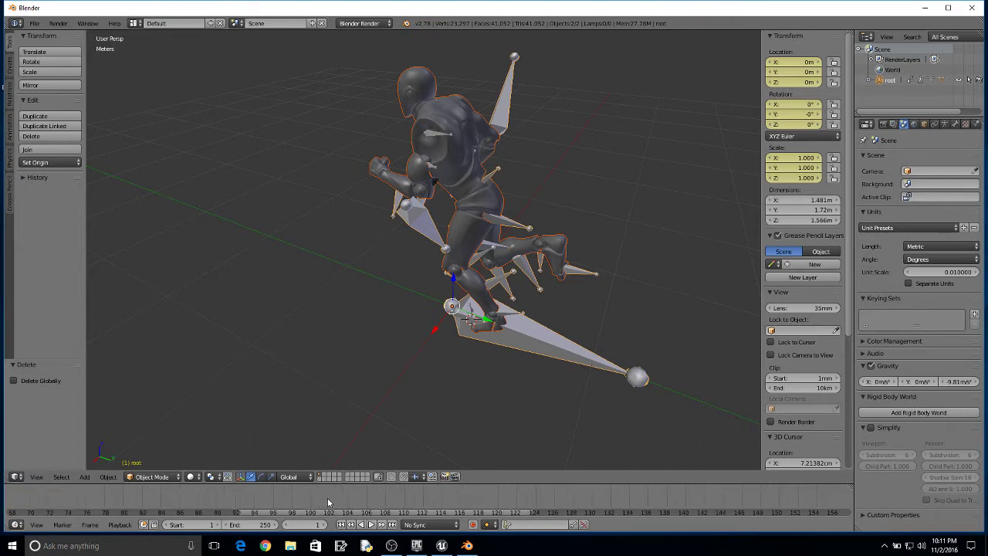
{"action": "scroll", "coordinate": [315, 516], "scroll_direction": "up", "scroll_amount": 1}
{"action": "scroll", "coordinate": [315, 515], "scroll_direction": "left", "scroll_amount": 10, "text": "ctrl"}
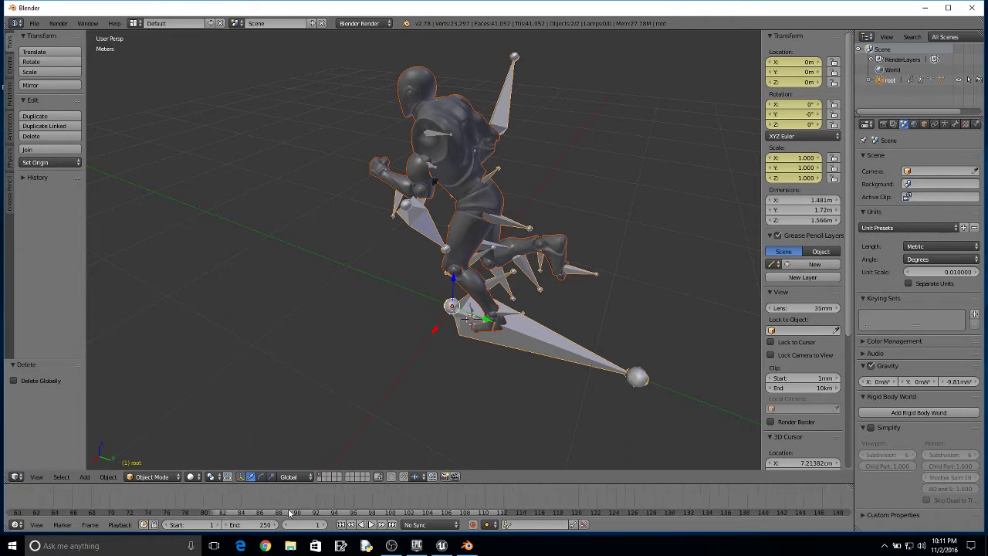
{"action": "scroll", "coordinate": [140, 507], "scroll_direction": "left", "scroll_amount": 7, "text": "ctrl"}
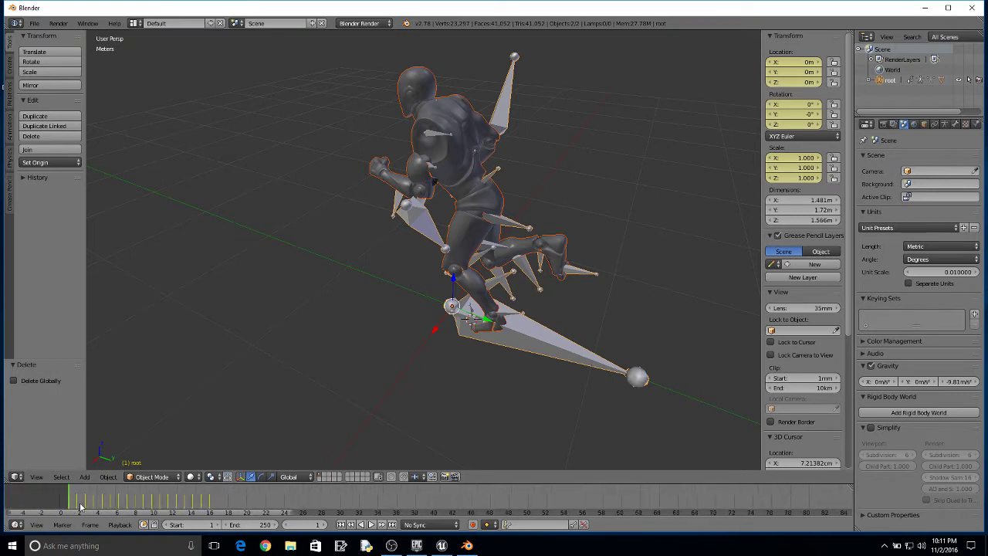
{"action": "scroll", "coordinate": [277, 498], "scroll_direction": "up", "scroll_amount": 4}
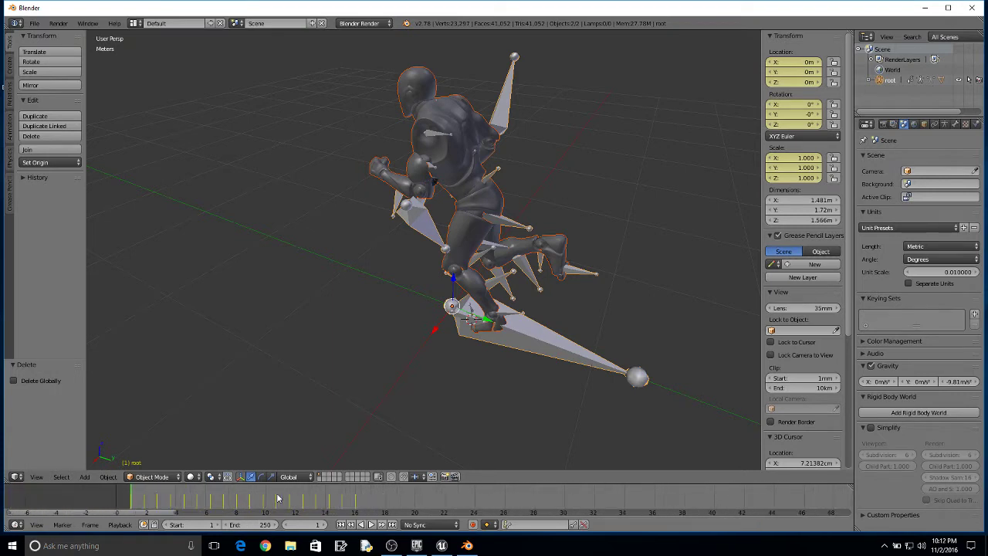
{"action": "scroll", "coordinate": [108, 512], "scroll_direction": "left", "scroll_amount": 3, "text": "ctrl"}
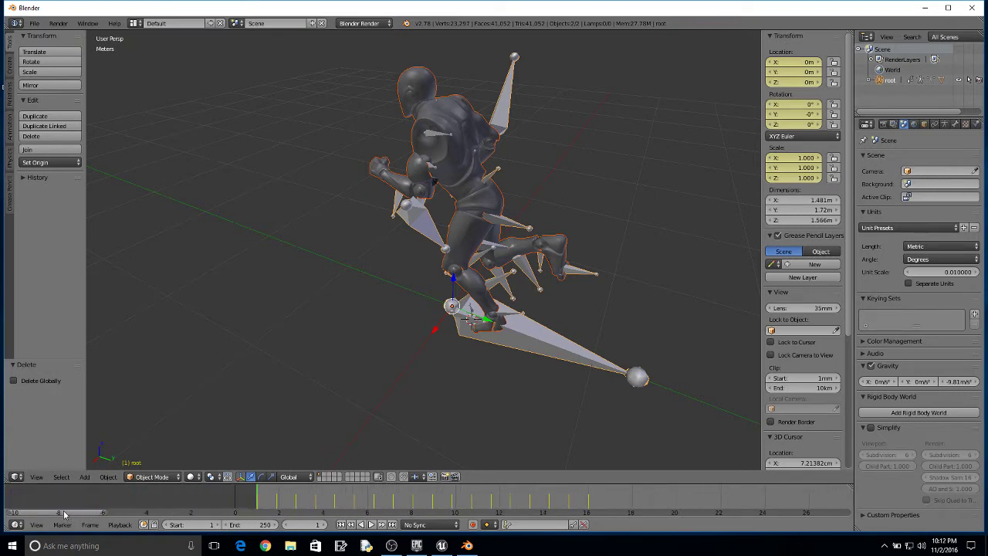
Scrub through the run animation from frame 1 to frame 16 to check the poses, ending back on frame 1
{"action": "left_click", "coordinate": [134, 502]}
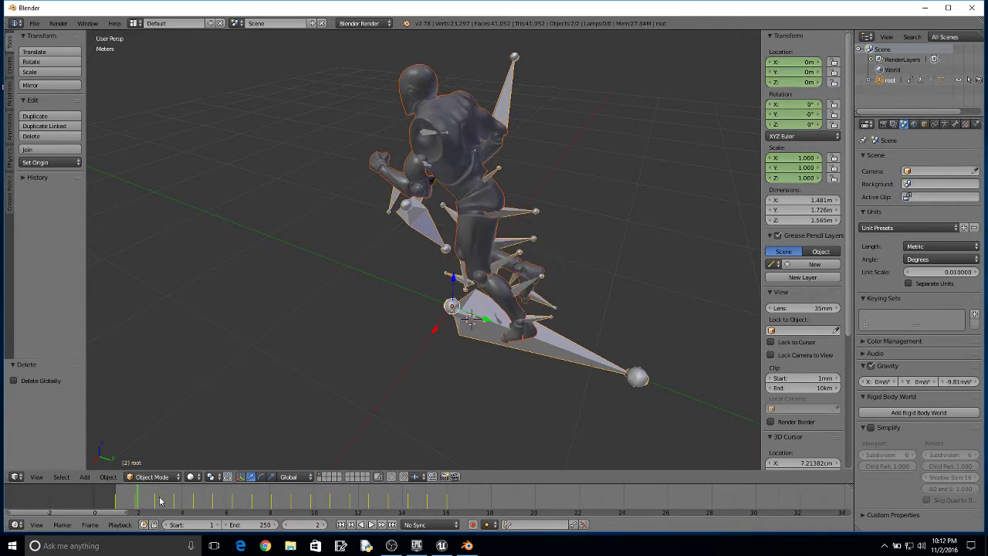
{"action": "left_click", "coordinate": [167, 500]}
{"action": "left_click", "coordinate": [182, 500]}
{"action": "left_click", "coordinate": [211, 500]}
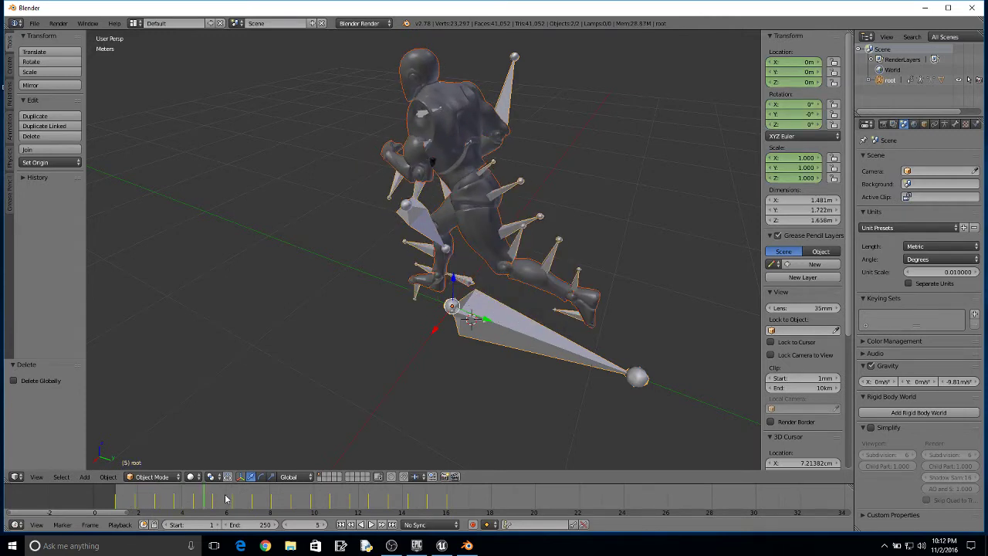
{"action": "left_click_drag", "start_coordinate": [138, 500], "coordinate": [449, 497]}
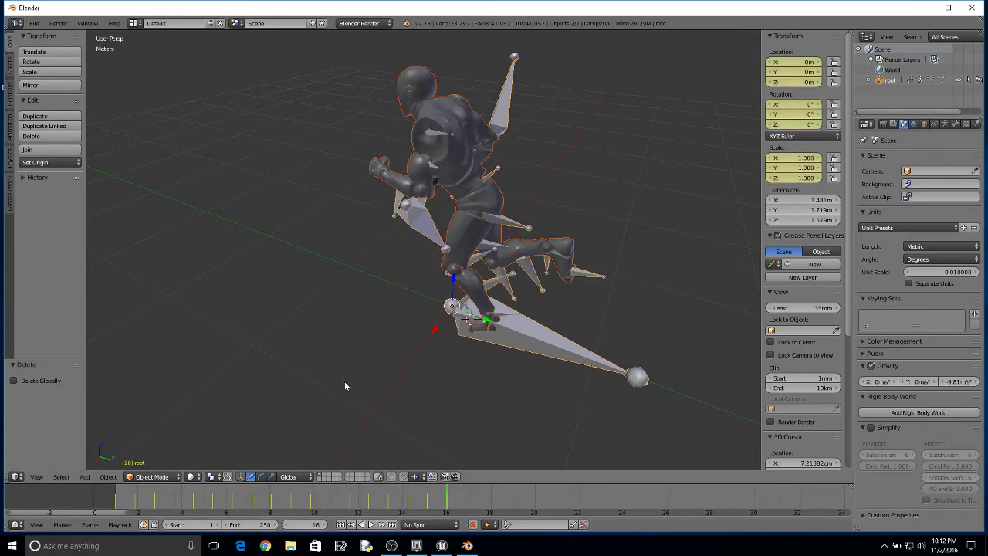
{"action": "left_click", "coordinate": [115, 494]}
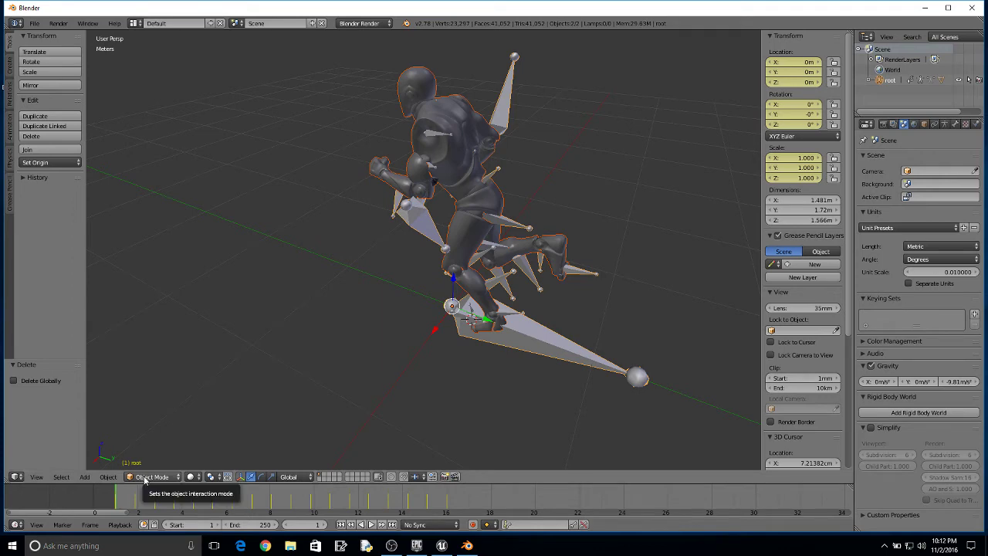
Switch the root armature to Pose Mode, hide the 3D view's properties, and look at the bones from several angles
{"action": "left_click", "coordinate": [142, 478]}
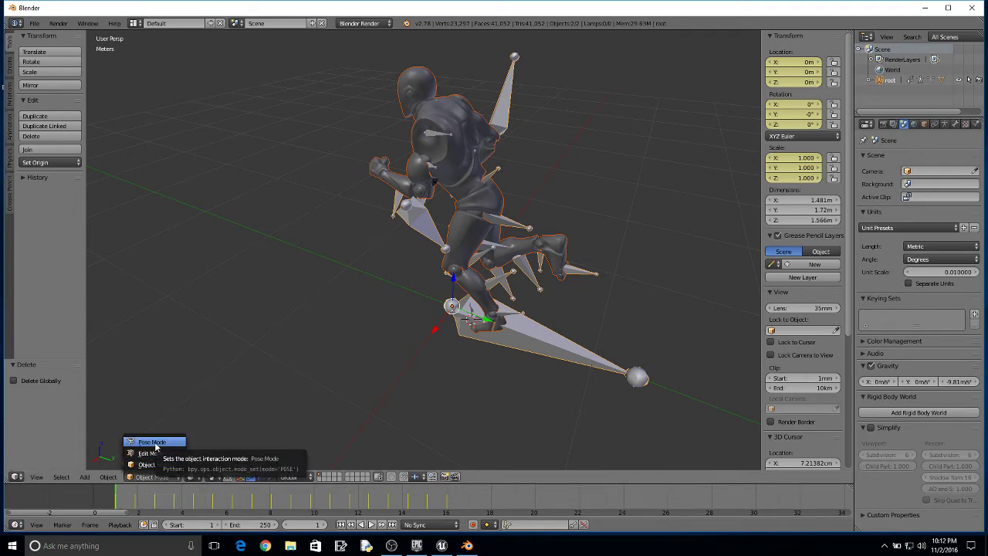
{"action": "left_click", "coordinate": [154, 442]}
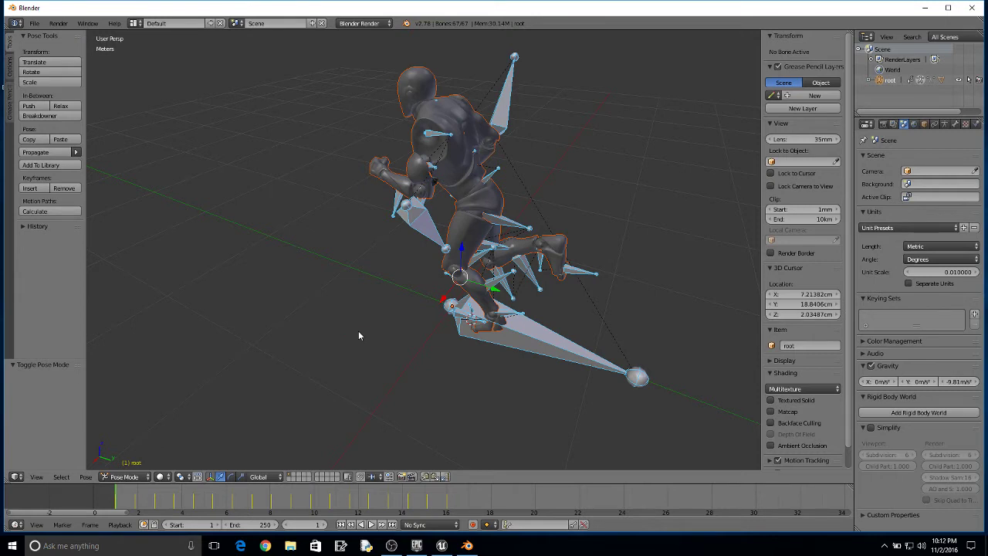
{"action": "key", "text": "n"}
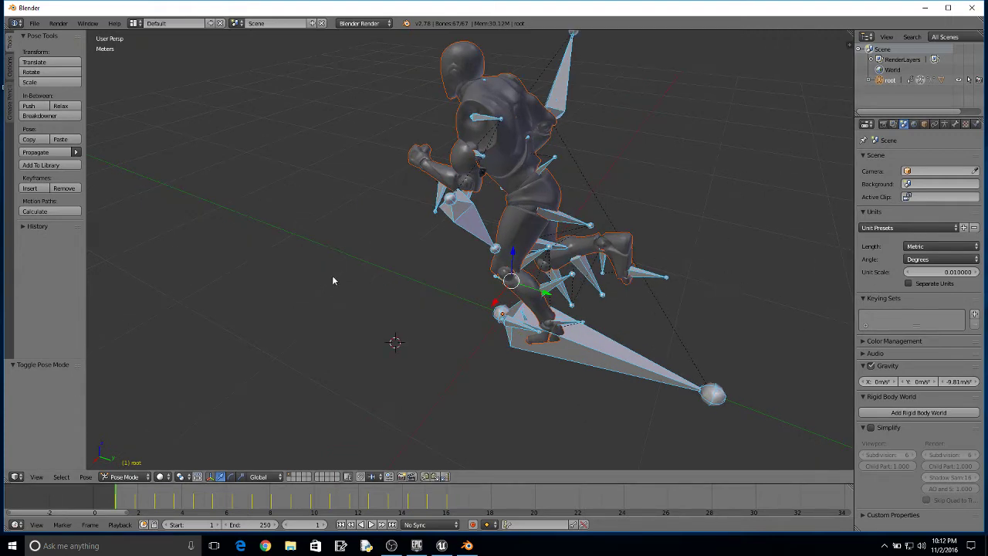
{"action": "middle_click_drag", "start_coordinate": [332, 280], "coordinate": [384, 225]}
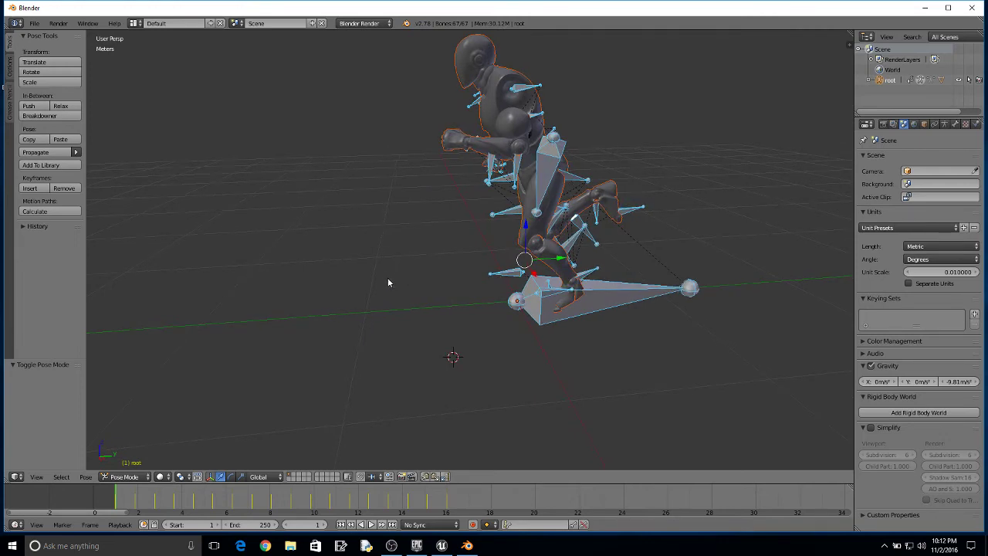
{"action": "middle_click_drag", "start_coordinate": [388, 278], "coordinate": [299, 204]}
{"action": "scroll", "coordinate": [302, 174], "scroll_direction": "down", "scroll_amount": 3}
{"action": "scroll", "coordinate": [300, 204], "scroll_direction": "up", "scroll_amount": 2}
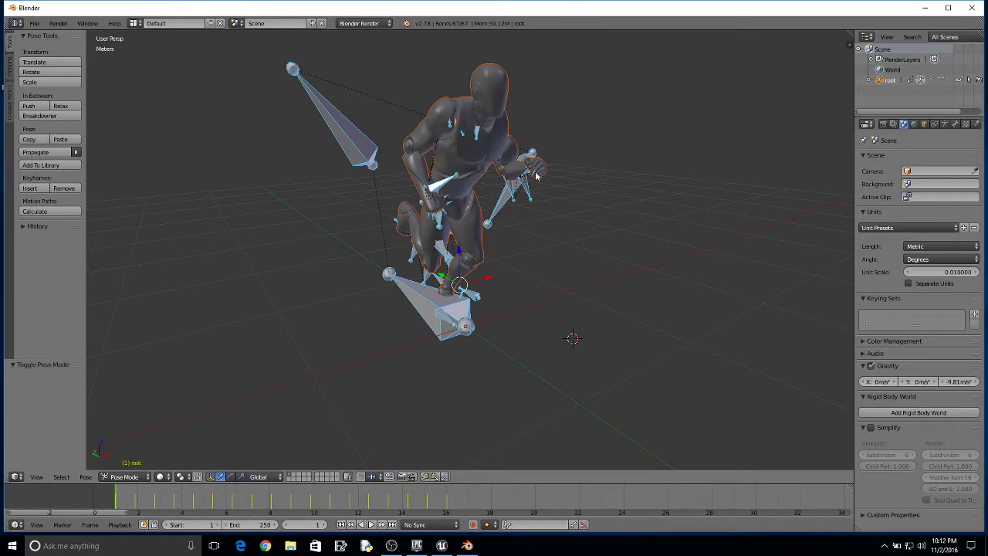
Expand root in the scene hierarchy and briefly hide the SK_Mannequin mesh to look at the bones underneath
{"action": "left_click", "coordinate": [868, 80]}
{"action": "scroll", "coordinate": [912, 93], "scroll_direction": "down", "scroll_amount": 1}
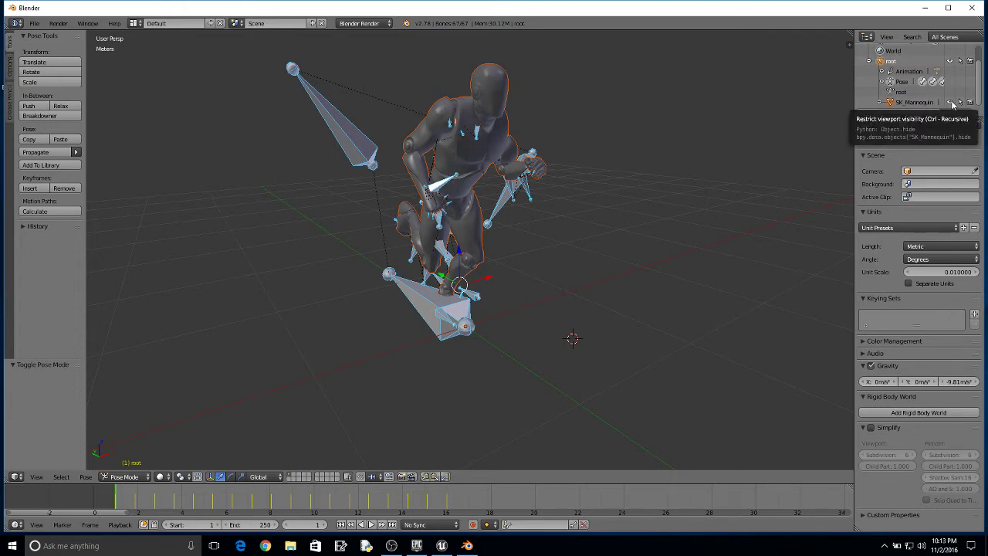
{"action": "left_click", "coordinate": [950, 103]}
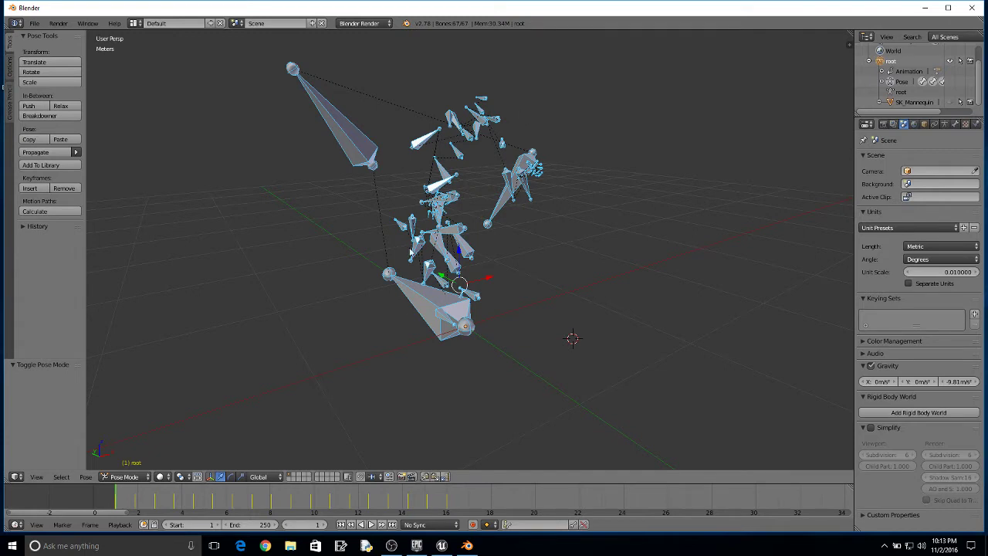
{"action": "left_click", "coordinate": [950, 102]}
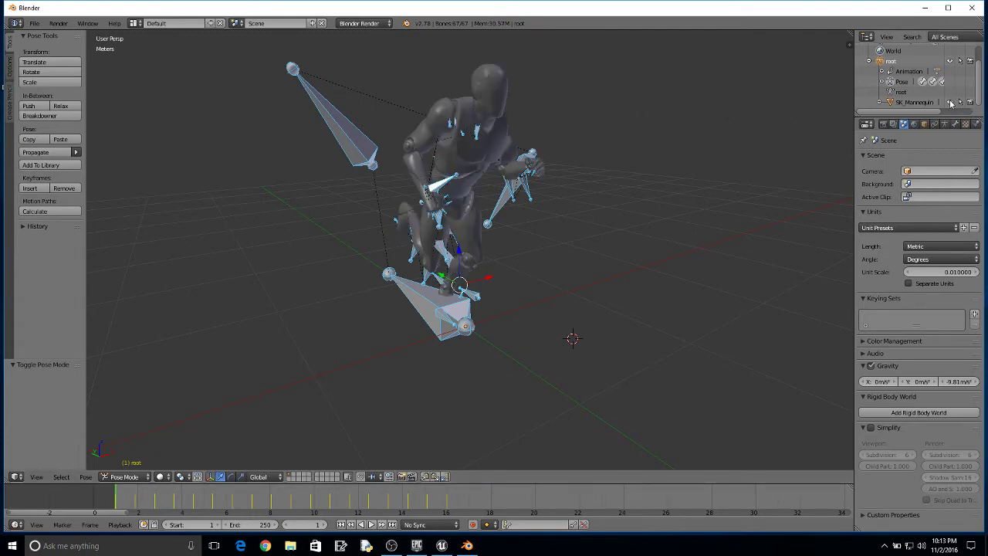
{"action": "middle_click_drag", "start_coordinate": [555, 147], "coordinate": [485, 126]}
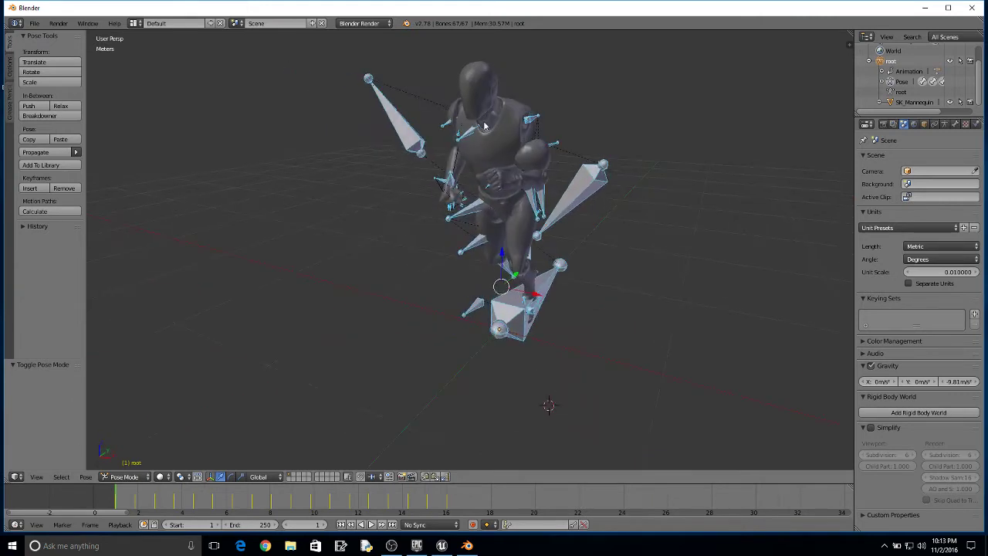
Hide the SK_Mannequin mesh in the viewport so only the armature's bones are displayed
{"action": "left_click", "coordinate": [950, 103]}
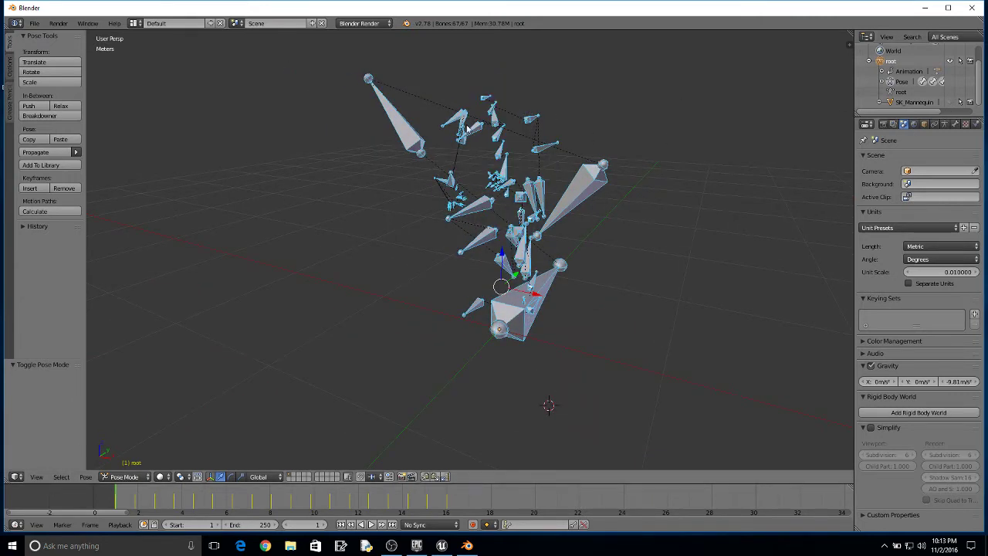
{"action": "left_click", "coordinate": [546, 78]}
{"action": "left_click", "coordinate": [951, 104]}
{"action": "left_click", "coordinate": [951, 103]}
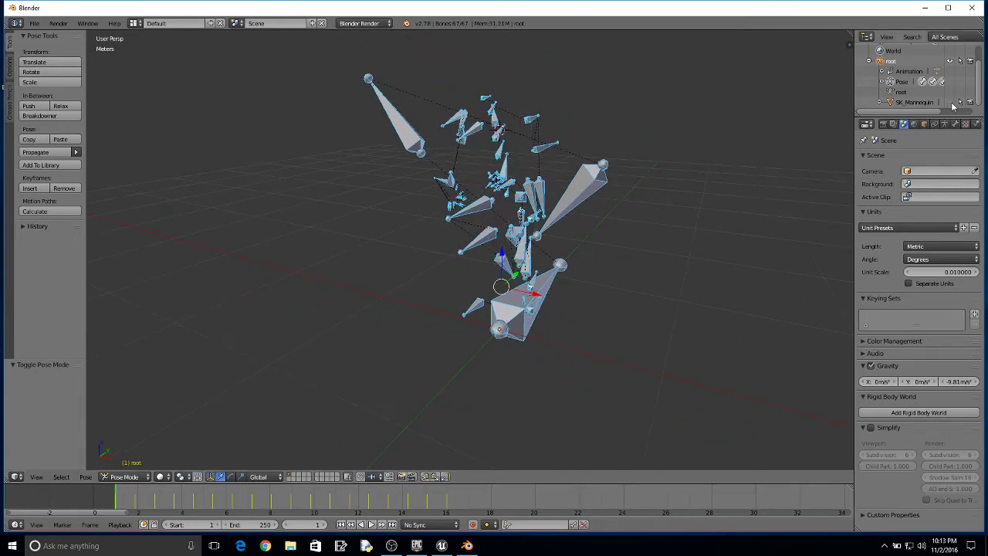
{"action": "left_click", "coordinate": [674, 198]}
{"action": "middle_click_drag", "start_coordinate": [674, 201], "coordinate": [525, 208]}
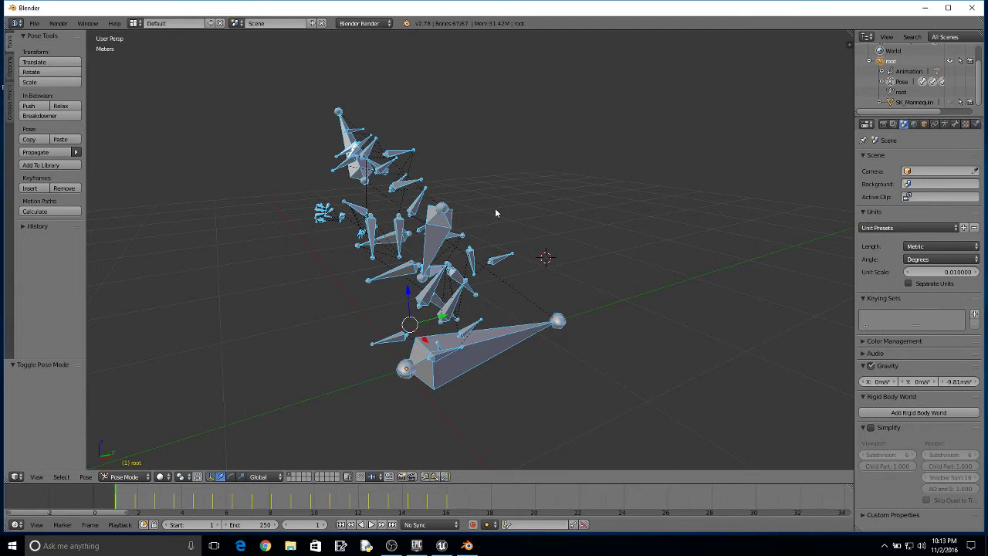
Change the screen layout to Animation and widen the 3D view by narrowing the Dope Sheet area
{"action": "key", "text": "ctrl+Left"}
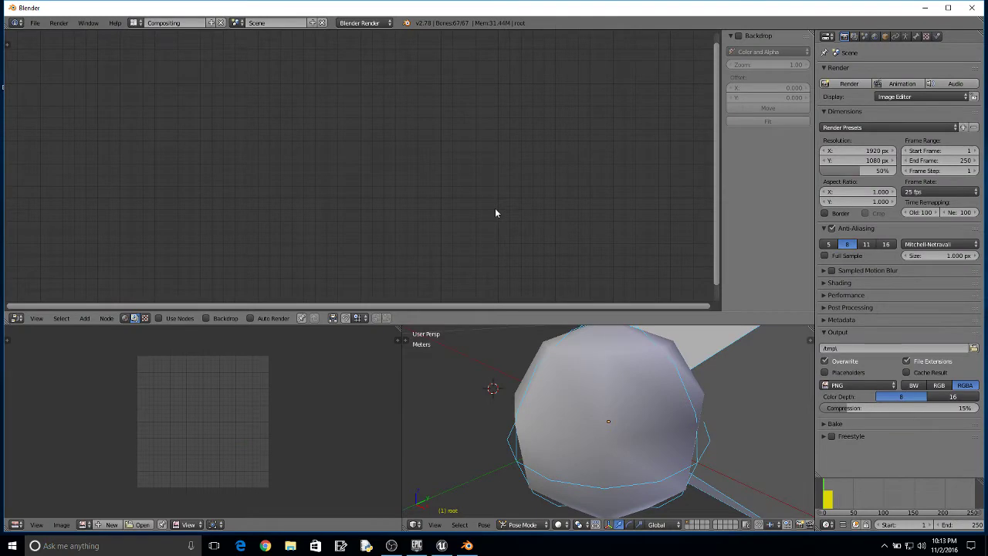
{"action": "key", "text": "ctrl+Left"}
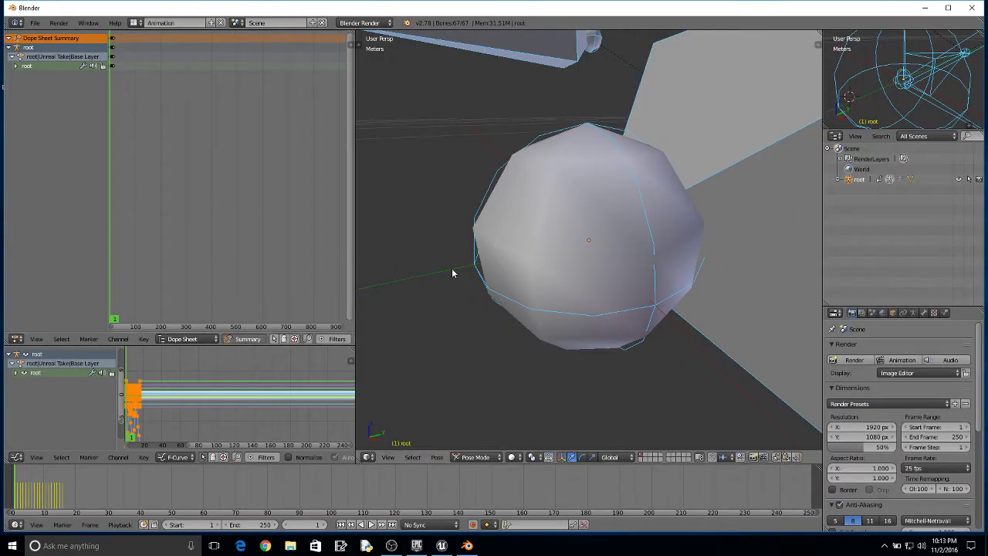
{"action": "scroll", "coordinate": [463, 269], "scroll_direction": "down", "scroll_amount": 5}
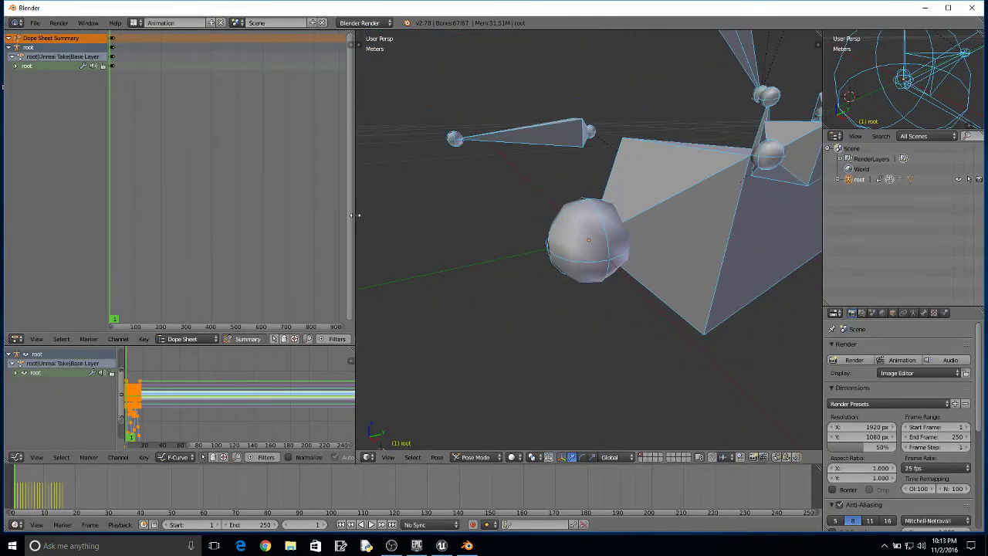
{"action": "left_click_drag", "start_coordinate": [354, 215], "coordinate": [218, 209]}
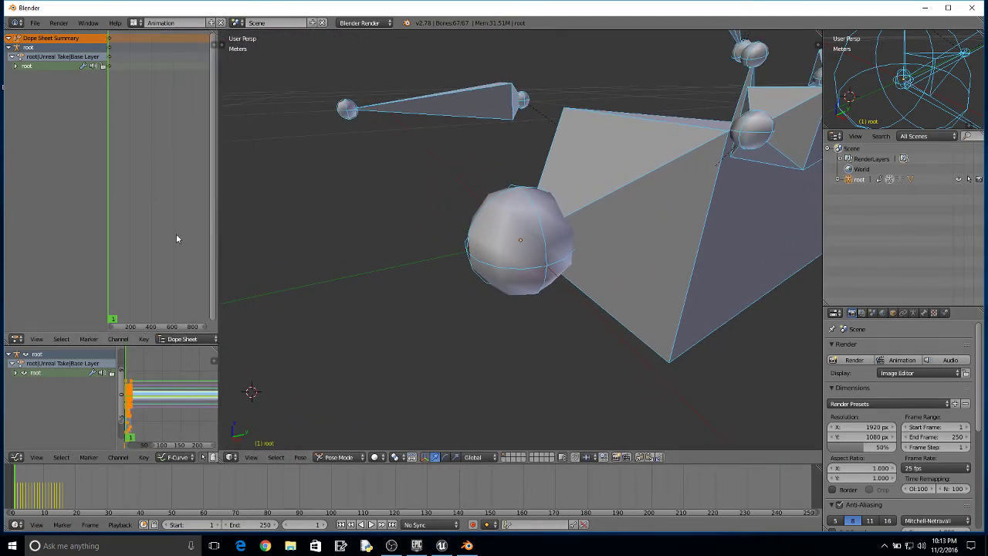
Bring the run keyframes into view in the Dope Sheet and enlarged in the timeline, and briefly play the animation
{"action": "scroll", "coordinate": [153, 328], "scroll_direction": "up", "scroll_amount": 4}
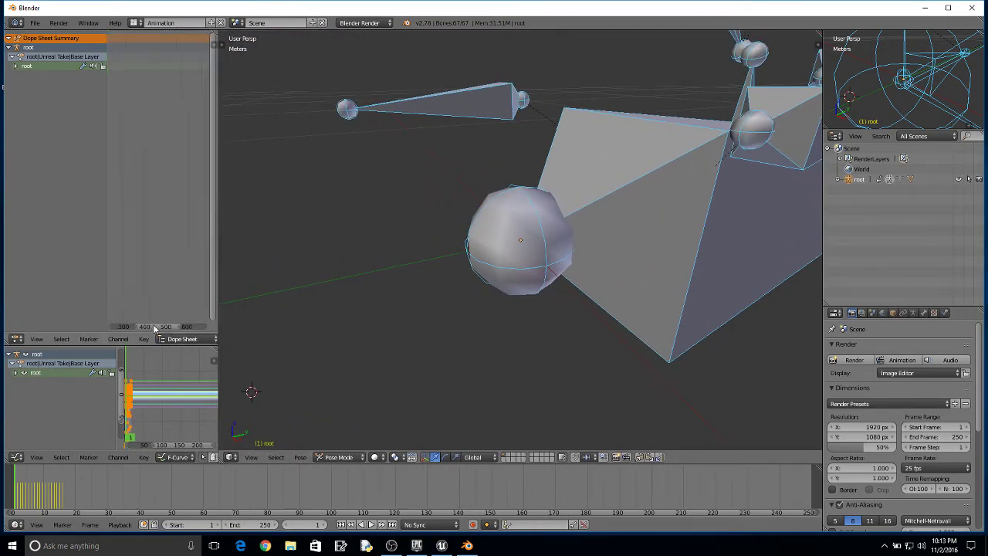
{"action": "scroll", "coordinate": [154, 328], "scroll_direction": "left", "scroll_amount": 6, "text": "ctrl"}
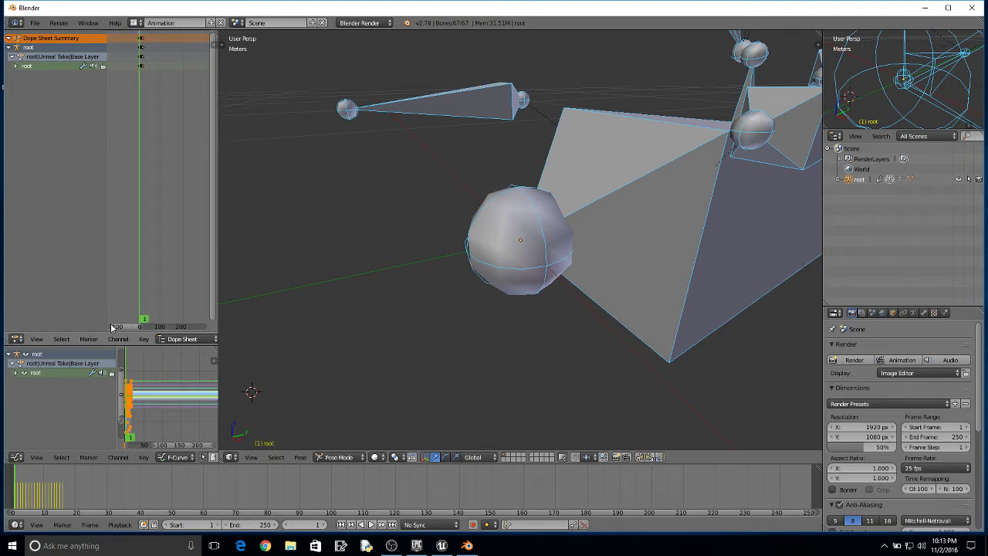
{"action": "scroll", "coordinate": [164, 269], "scroll_direction": "up", "scroll_amount": 6}
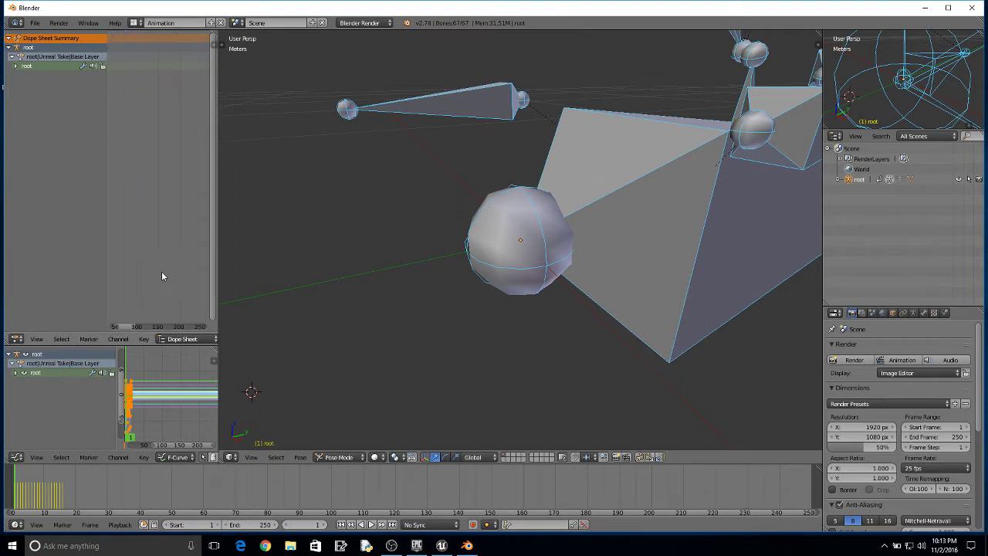
{"action": "scroll", "coordinate": [124, 330], "scroll_direction": "down", "scroll_amount": 4}
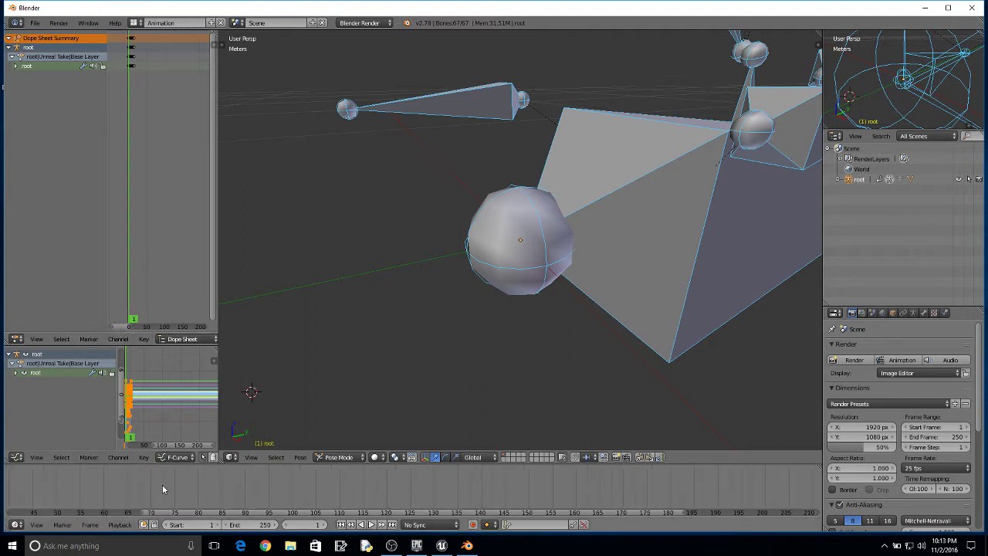
{"action": "scroll", "coordinate": [257, 512], "scroll_direction": "up", "scroll_amount": 4}
{"action": "scroll", "coordinate": [256, 514], "scroll_direction": "up", "scroll_amount": 10, "text": "ctrl"}
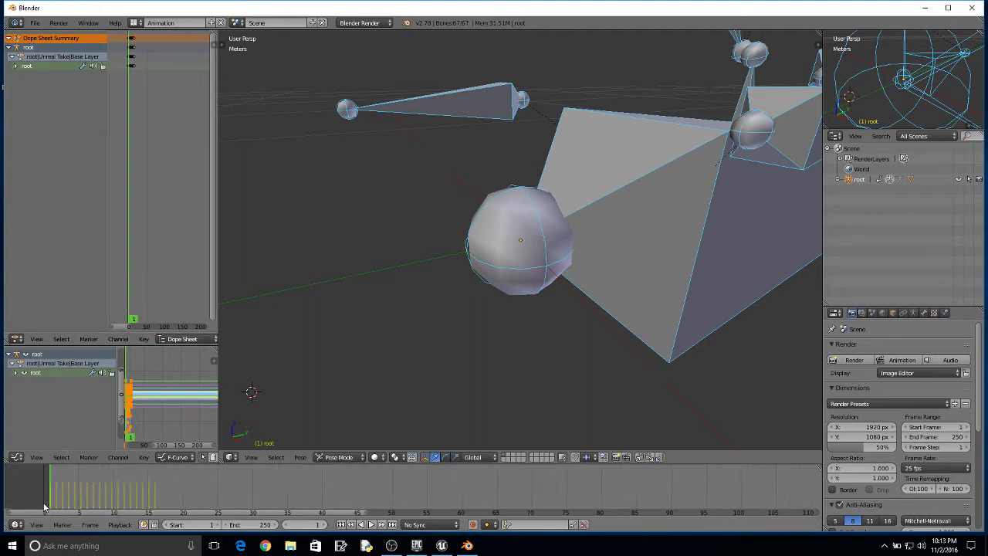
{"action": "scroll", "coordinate": [93, 495], "scroll_direction": "up", "scroll_amount": 3}
{"action": "scroll", "coordinate": [85, 497], "scroll_direction": "up", "scroll_amount": 5, "text": "ctrl"}
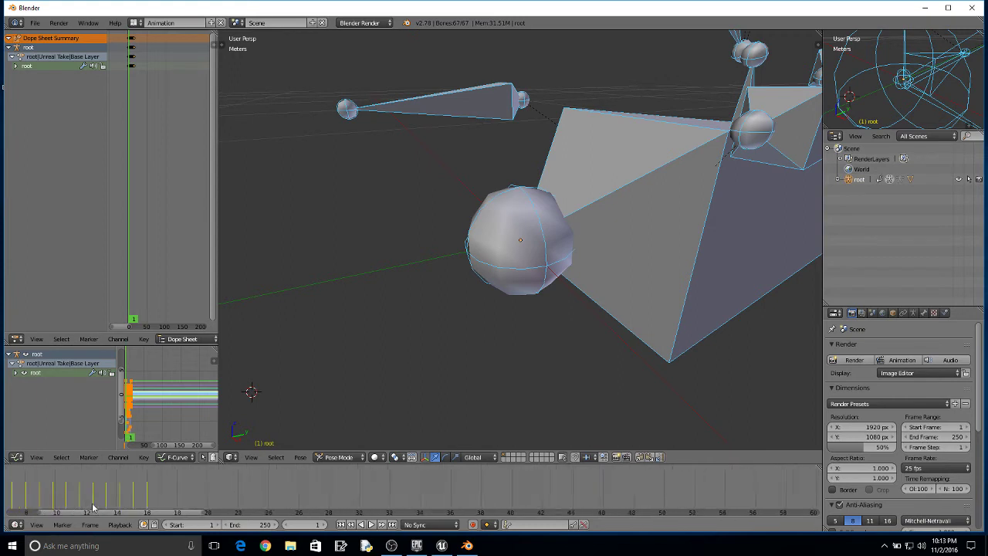
{"action": "key", "text": "alt+a"}
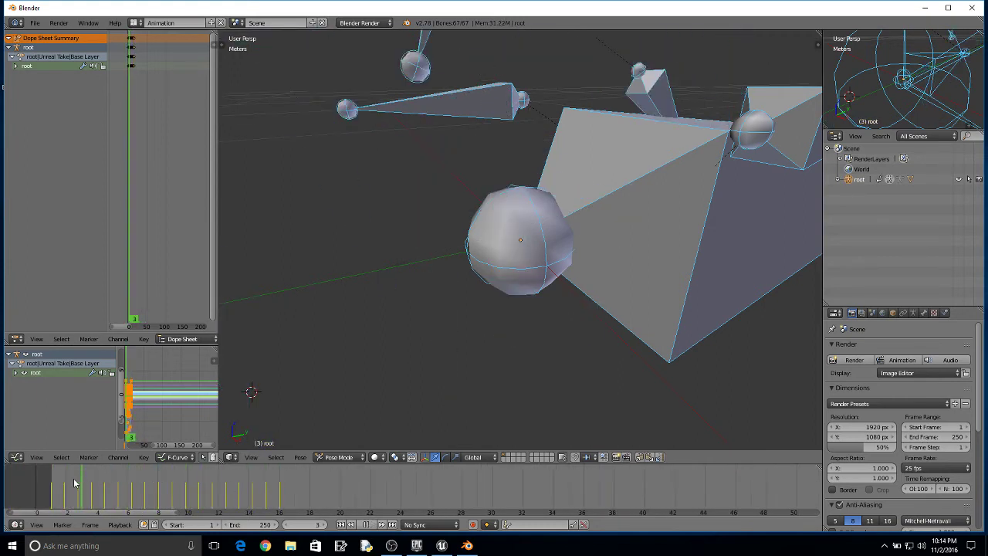
{"action": "key", "text": "Escape"}
Expand root in the scene hierarchy and make the SK_Mannequin mesh visible around the bones again
{"action": "scroll", "coordinate": [375, 284], "scroll_direction": "down", "scroll_amount": 5}
{"action": "scroll", "coordinate": [376, 252], "scroll_direction": "up", "scroll_amount": 4}
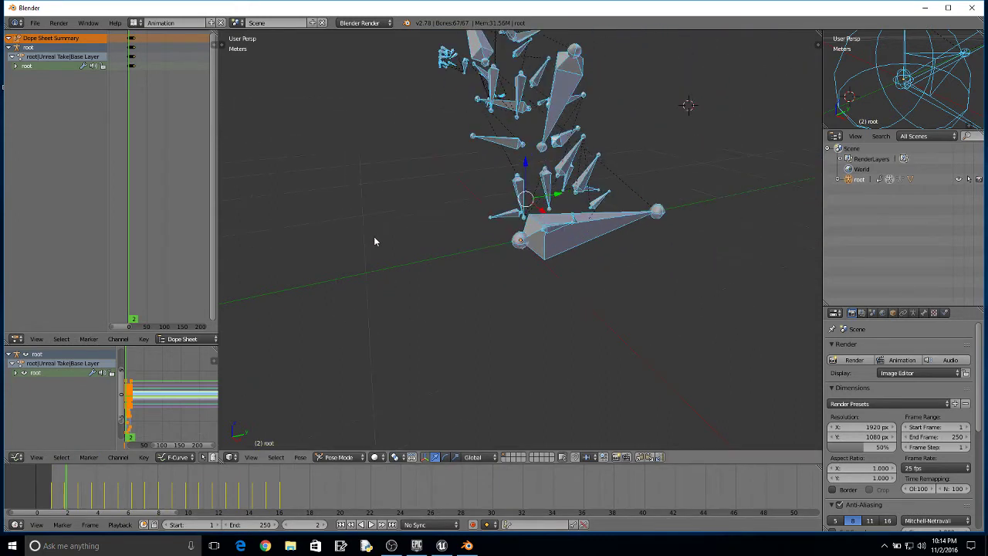
{"action": "left_click", "coordinate": [837, 180]}
{"action": "left_click", "coordinate": [959, 221]}
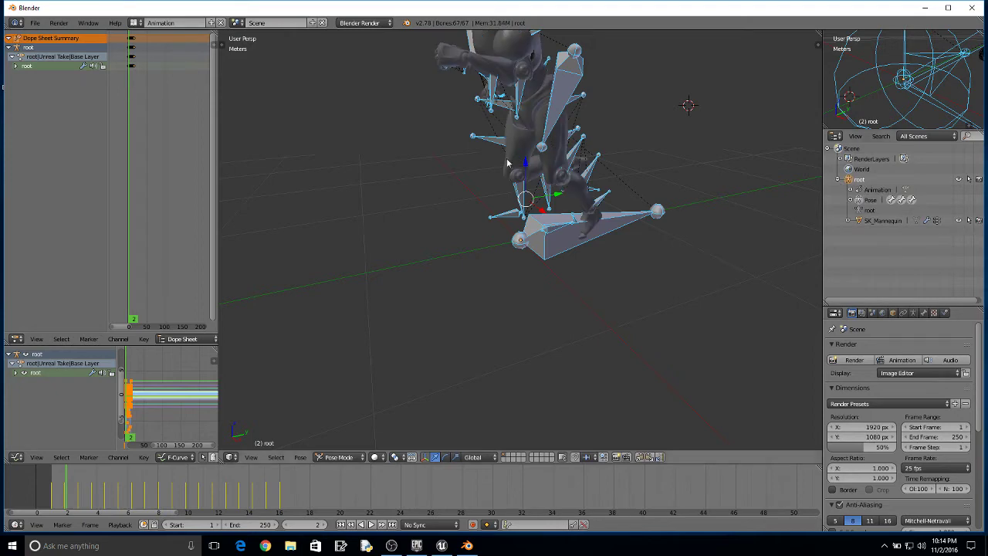
{"action": "middle_click_drag", "start_coordinate": [380, 149], "coordinate": [410, 161]}
{"action": "middle_click_drag", "start_coordinate": [370, 191], "coordinate": [401, 194]}
{"action": "middle_click_drag", "start_coordinate": [320, 146], "coordinate": [454, 181]}
Select the upperarm_l bone and rotate it about the X axis, swinging the arm backward until the elbow is about shoulder height
{"action": "right_click", "coordinate": [542, 168]}
{"action": "scroll", "coordinate": [675, 196], "scroll_direction": "up", "scroll_amount": 4}
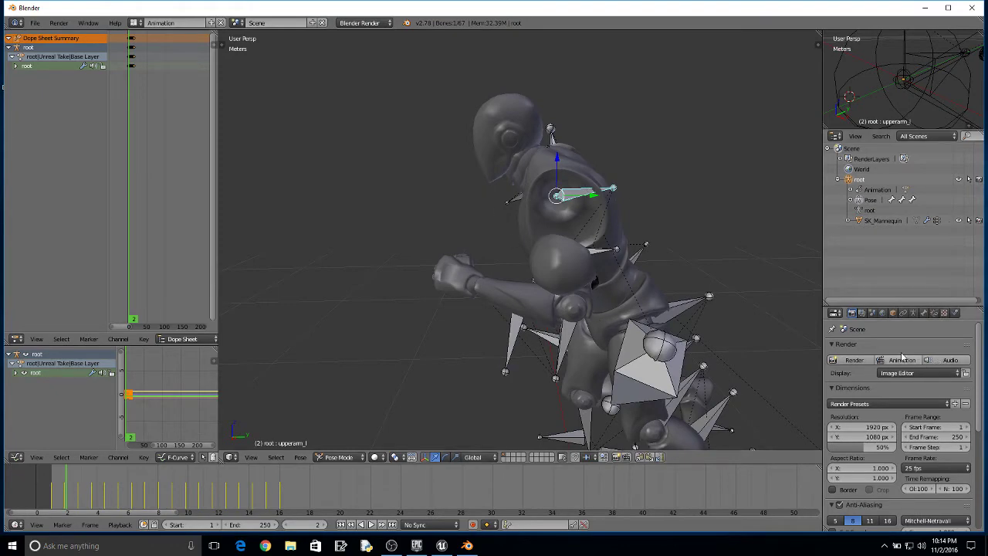
{"action": "middle_click_drag", "start_coordinate": [710, 258], "coordinate": [749, 256]}
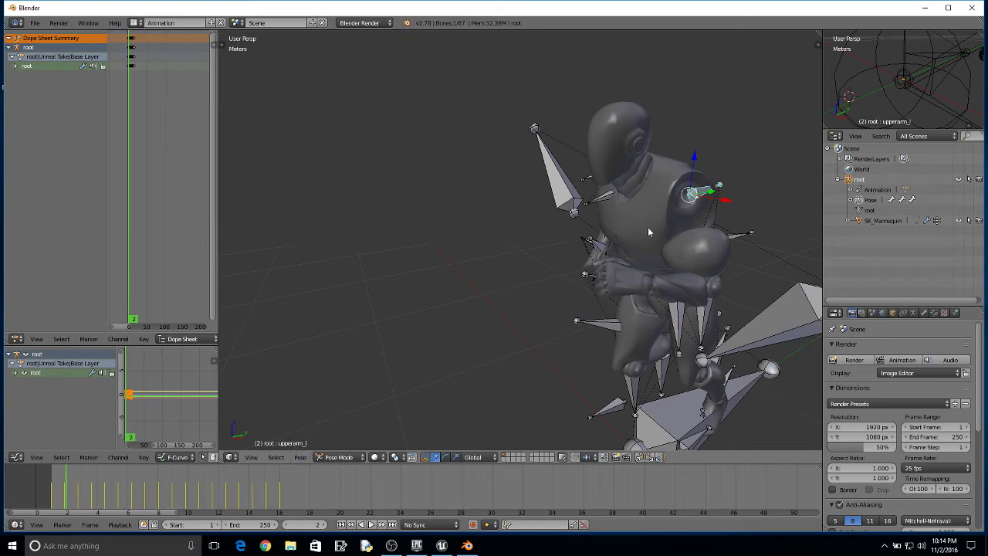
{"action": "middle_click_drag", "start_coordinate": [658, 224], "coordinate": [632, 236]}
{"action": "scroll", "coordinate": [641, 235], "scroll_direction": "up", "scroll_amount": 2}
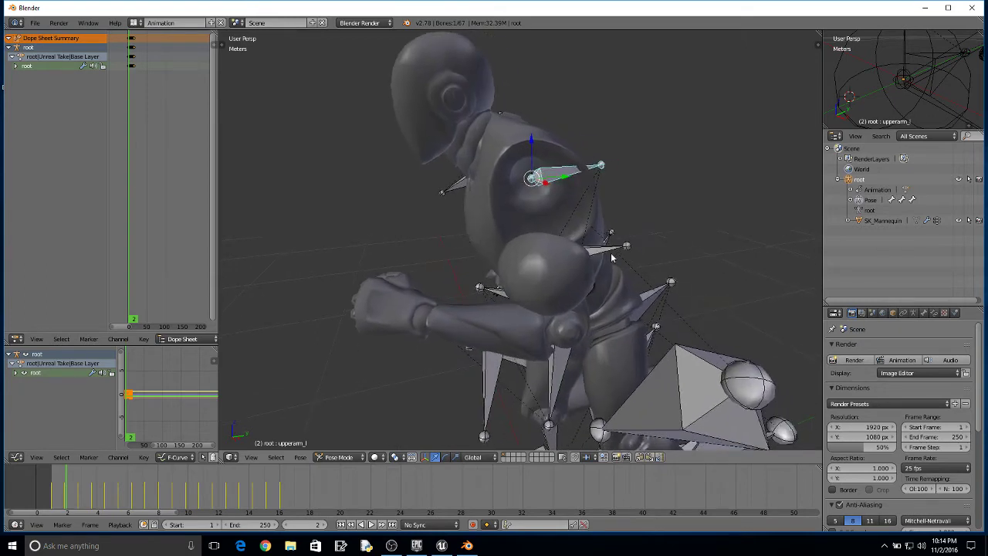
{"action": "left_click", "coordinate": [446, 457]}
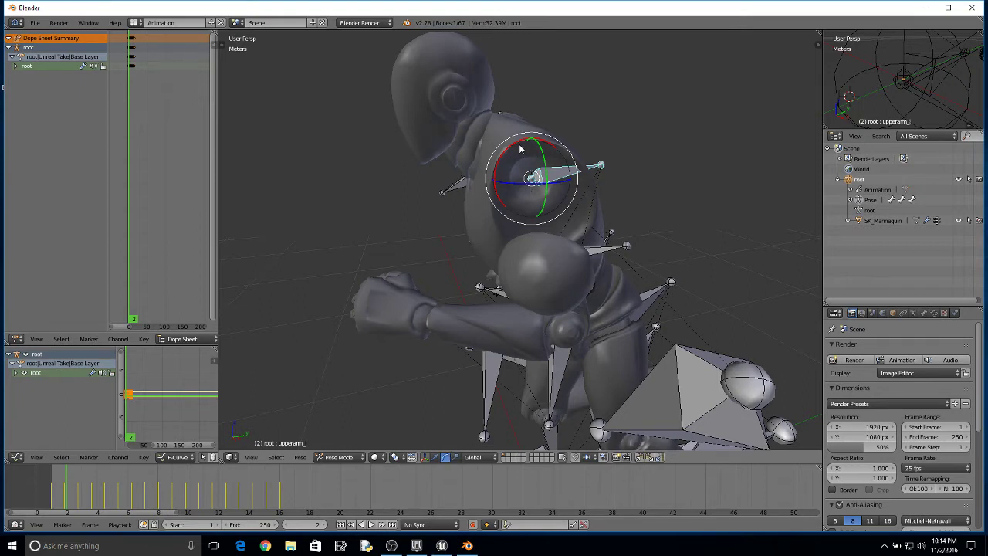
{"action": "left_click_drag", "start_coordinate": [518, 147], "coordinate": [488, 187]}
{"action": "middle_click_drag", "start_coordinate": [488, 187], "coordinate": [408, 210]}
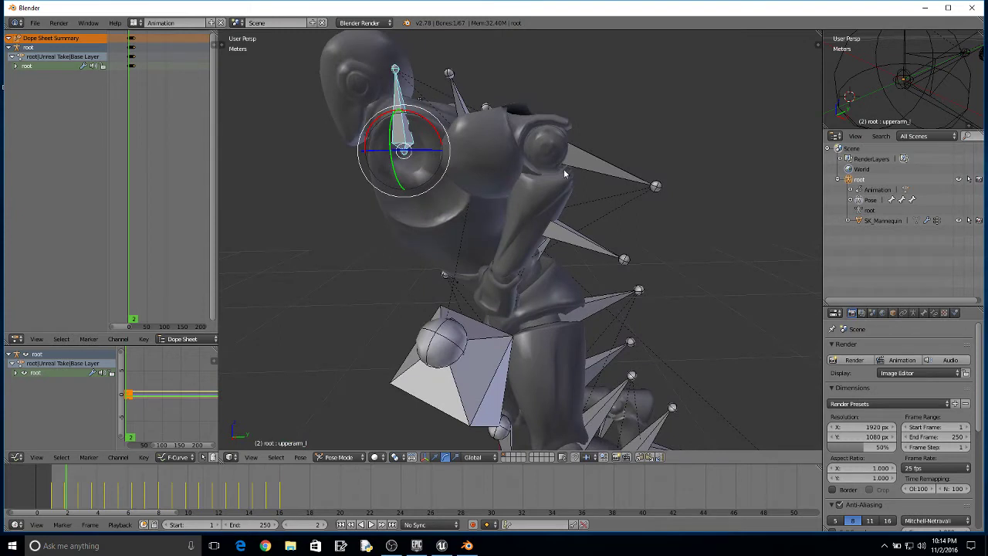
Select the lowerarm_l bone and rotate it about the X axis so the left forearm extends straight back from the elbow
{"action": "right_click", "coordinate": [609, 170]}
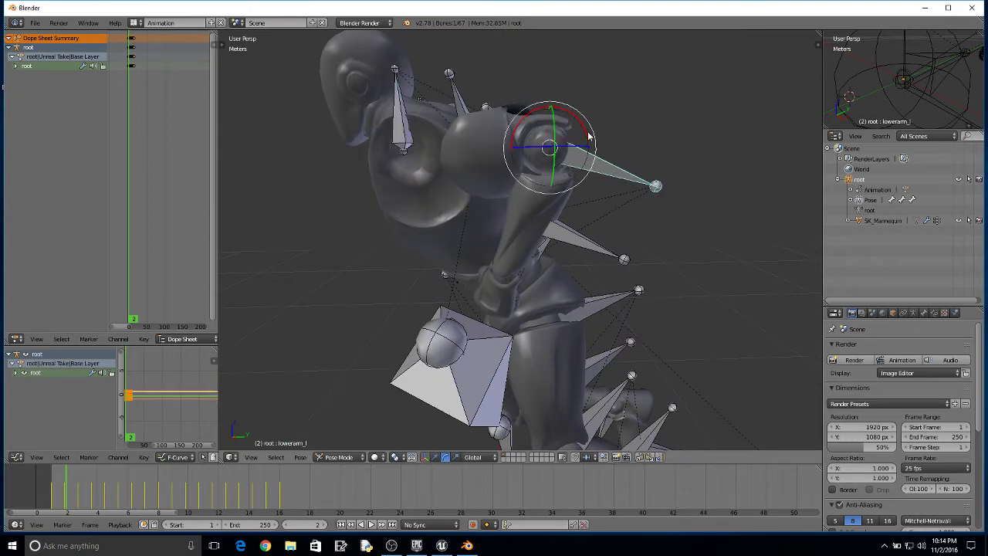
{"action": "left_click_drag", "start_coordinate": [588, 136], "coordinate": [488, 85]}
{"action": "middle_click_drag", "start_coordinate": [489, 85], "coordinate": [349, 199]}
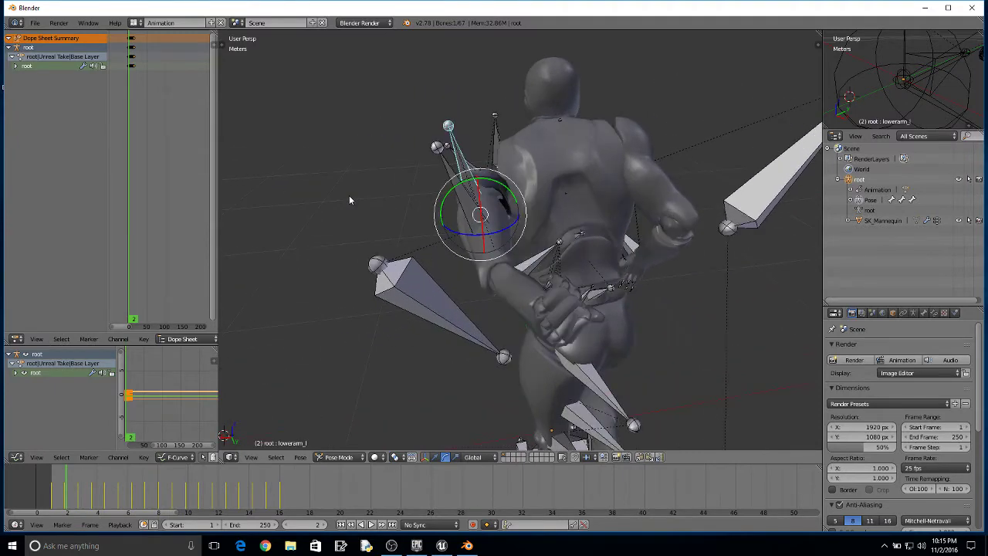
{"action": "middle_click_drag", "start_coordinate": [382, 263], "coordinate": [592, 267]}
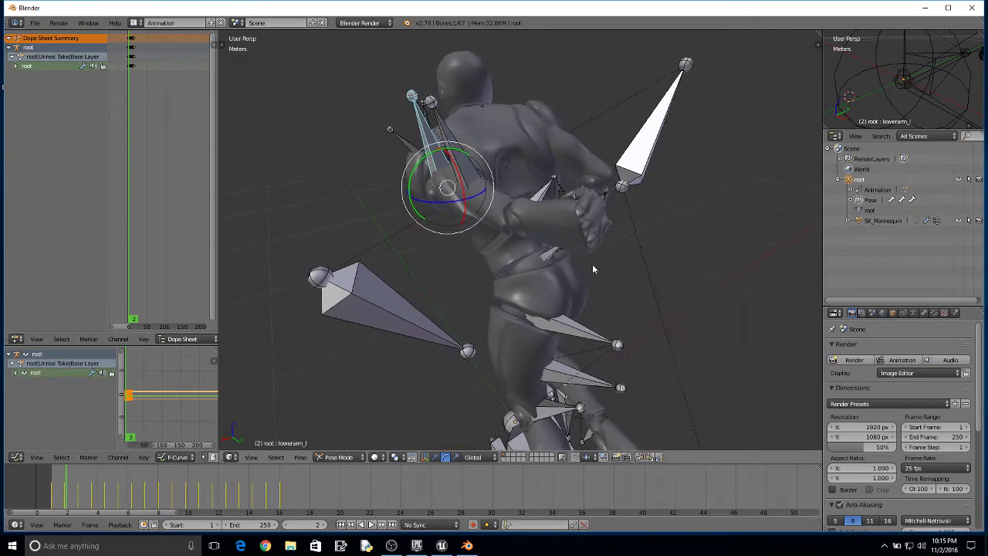
Try to move the upperarm_twist_01_l bone along the Y axis toward the chest, and undo the move
{"action": "right_click", "coordinate": [544, 193]}
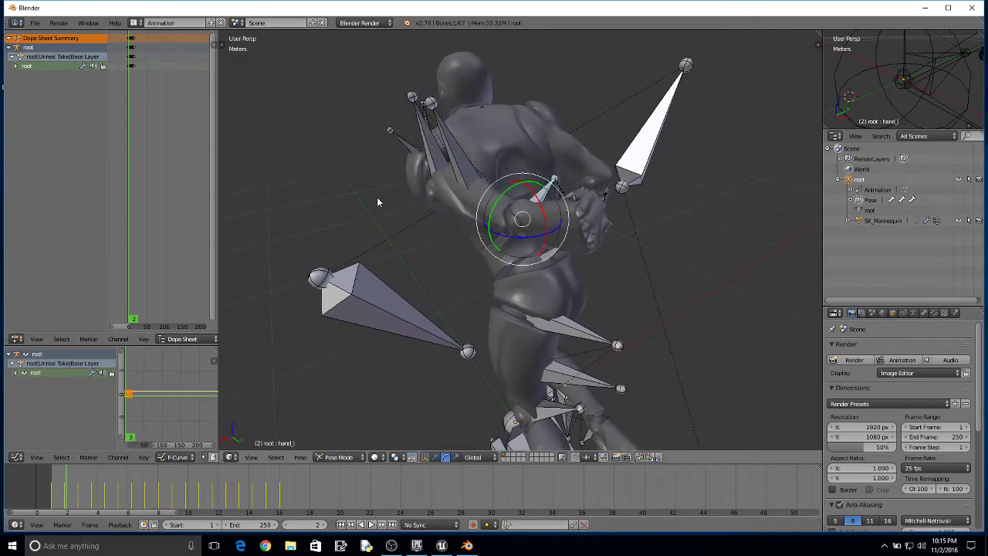
{"action": "middle_click_drag", "start_coordinate": [376, 203], "coordinate": [598, 157]}
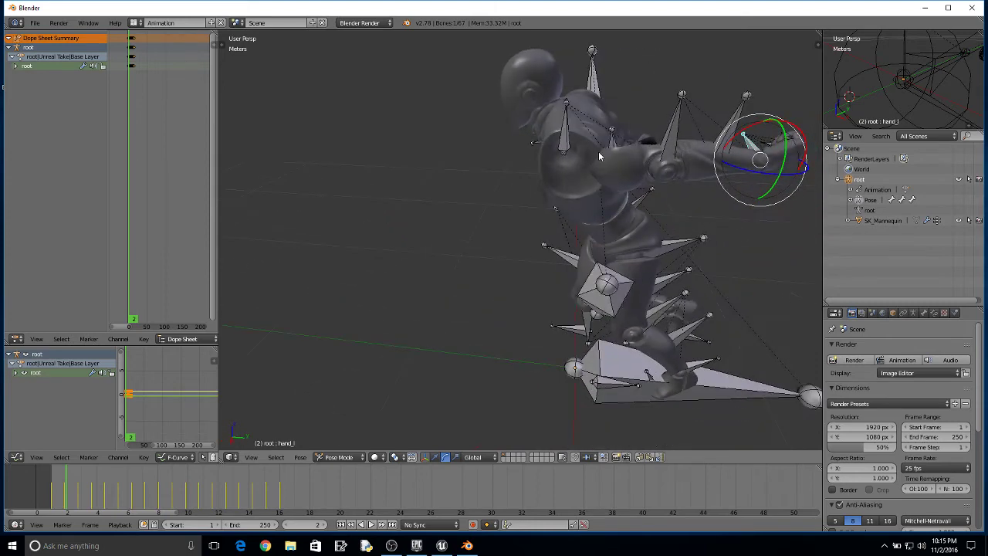
{"action": "right_click", "coordinate": [614, 145]}
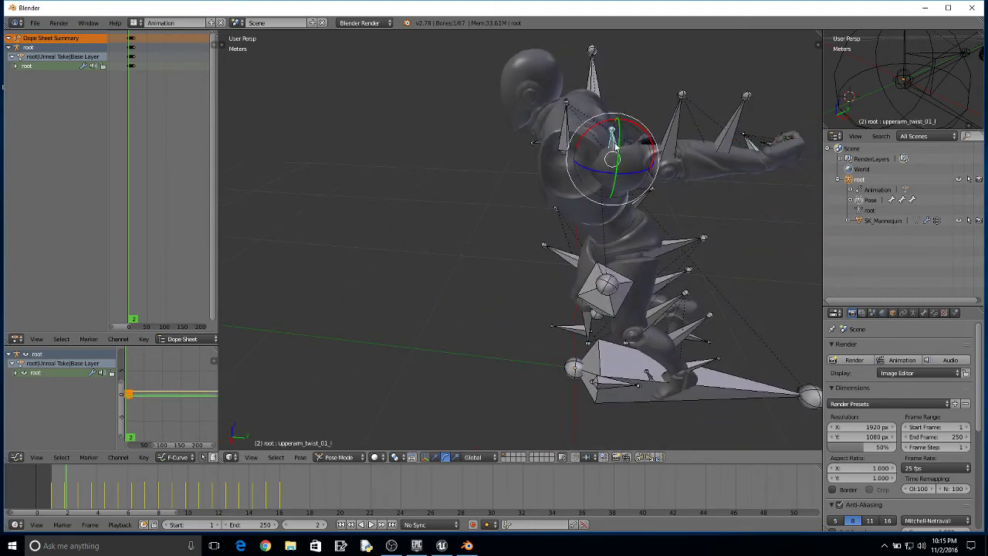
{"action": "left_click", "coordinate": [437, 458]}
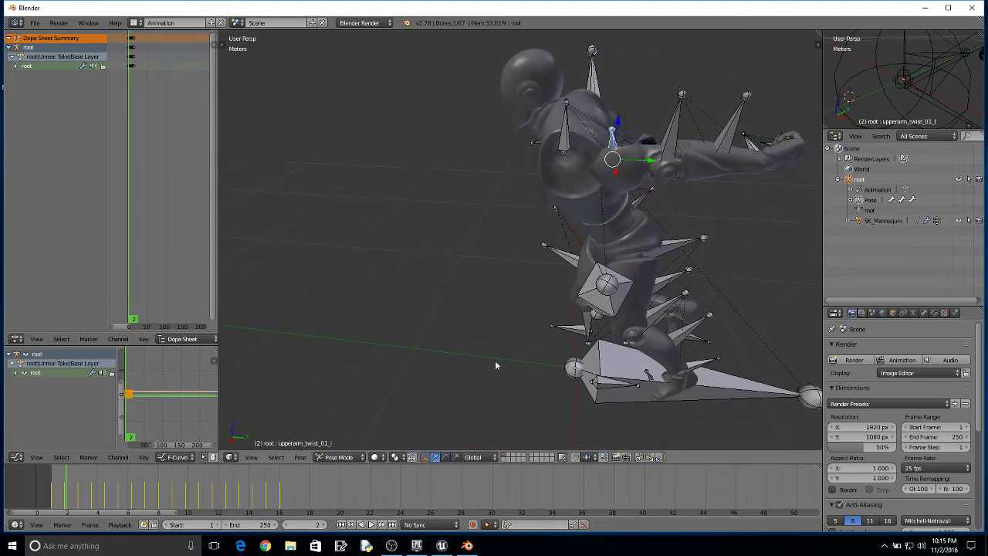
{"action": "left_click_drag", "start_coordinate": [644, 163], "coordinate": [593, 161]}
{"action": "left_click", "coordinate": [448, 197]}
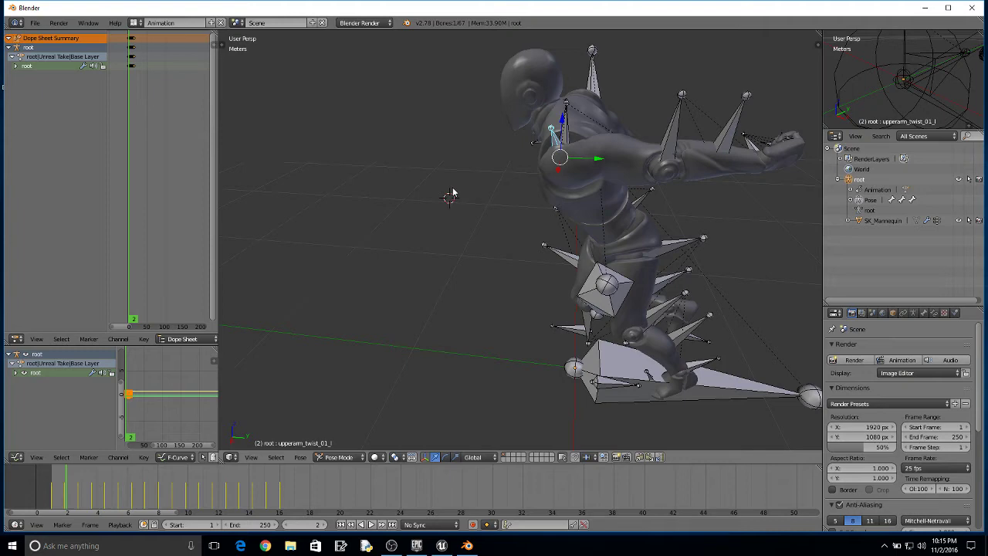
{"action": "key", "text": "ctrl+z"}
Select the hand_l bone and rotate it about the global Y axis, twisting the left hand at the wrist
{"action": "middle_click_drag", "start_coordinate": [486, 196], "coordinate": [388, 192]}
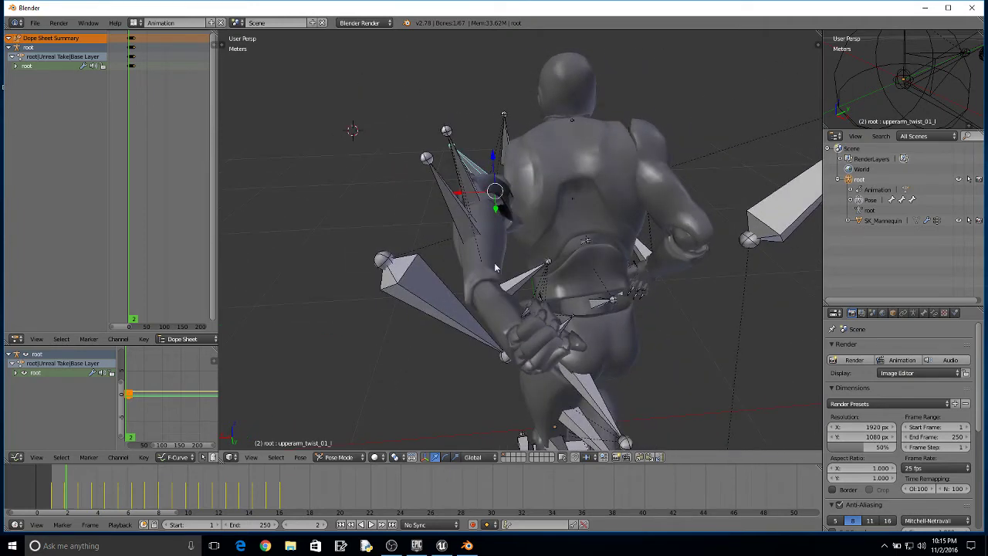
{"action": "left_click", "coordinate": [524, 281]}
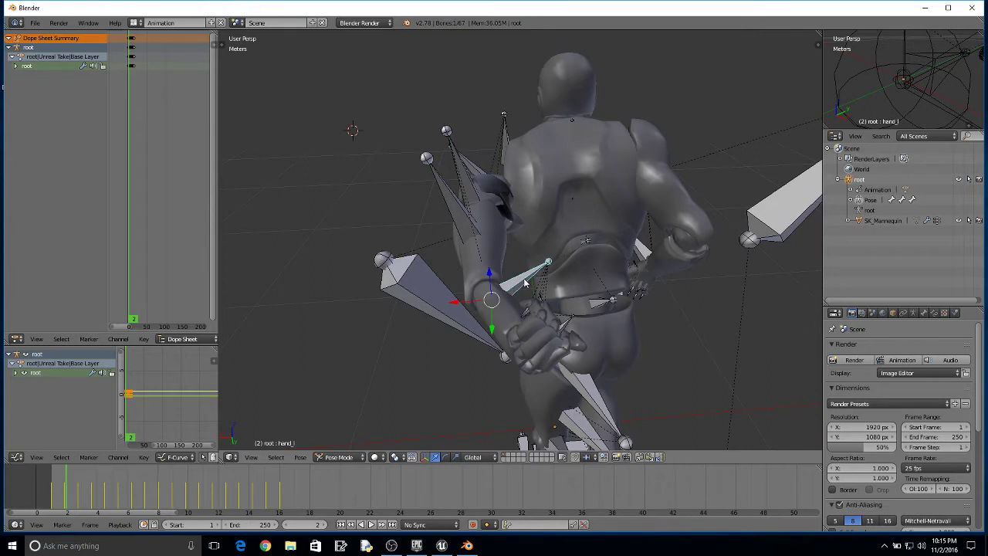
{"action": "left_click", "coordinate": [446, 457]}
{"action": "left_click_drag", "start_coordinate": [515, 281], "coordinate": [600, 429]}
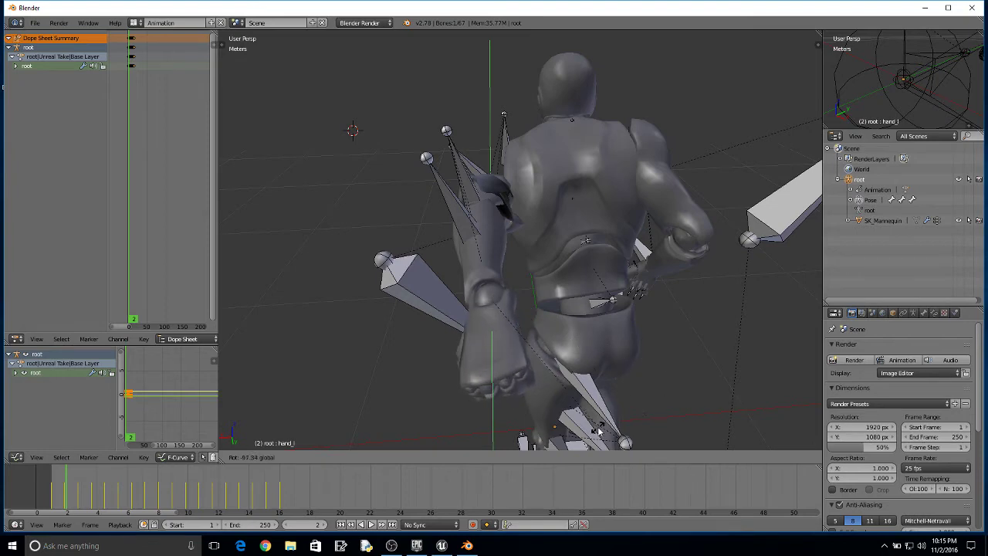
{"action": "key", "text": "ctrl+z"}
{"action": "key", "text": "ctrl+z"}
{"action": "key", "text": "ctrl+z"}
{"action": "key", "text": "ctrl+z"}
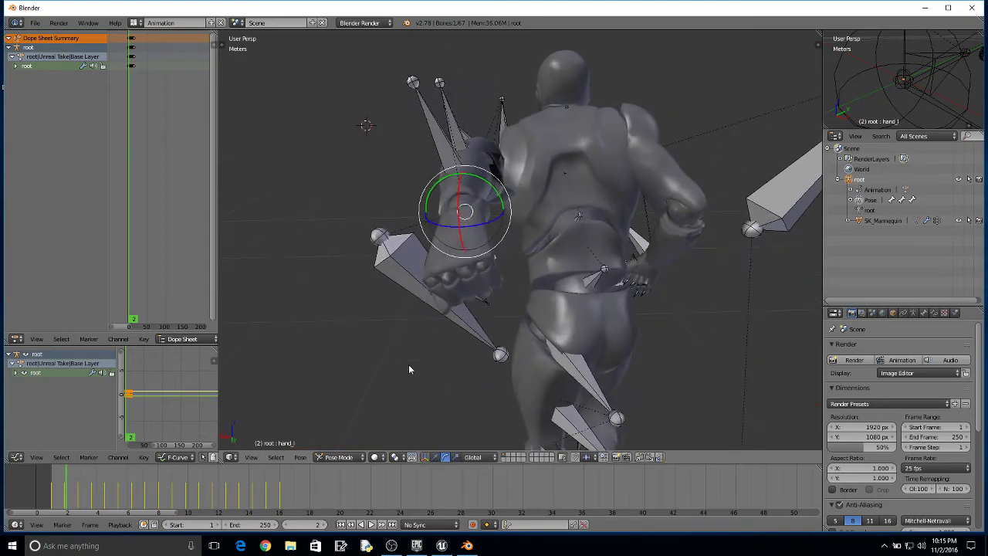
Hide the SK_Mannequin mesh, select the bones at the right shoulder to tell upperarm_r from upperarm_twist_01_r, and show the mesh again
{"action": "middle_click_drag", "start_coordinate": [649, 279], "coordinate": [380, 219]}
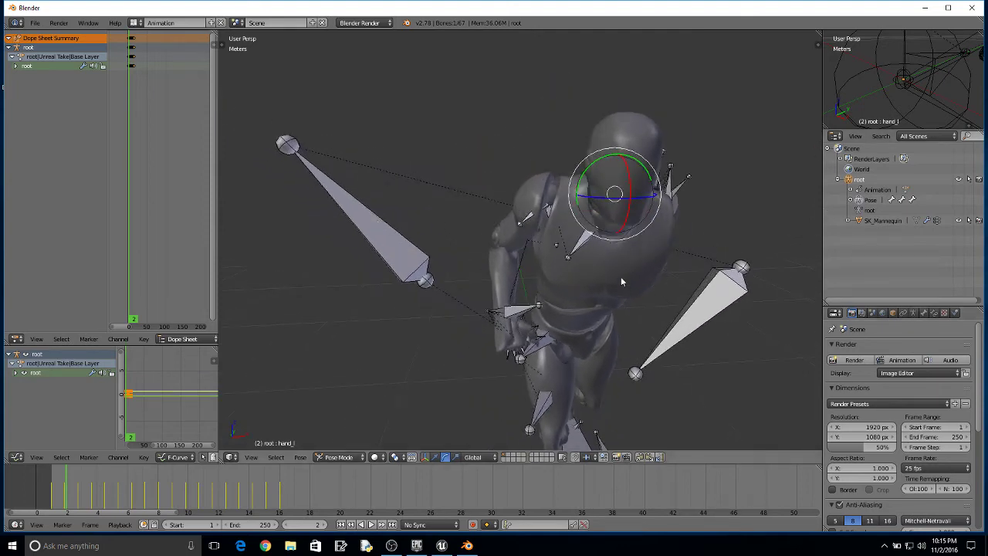
{"action": "left_click", "coordinate": [958, 221]}
{"action": "middle_click_drag", "start_coordinate": [610, 247], "coordinate": [546, 247]}
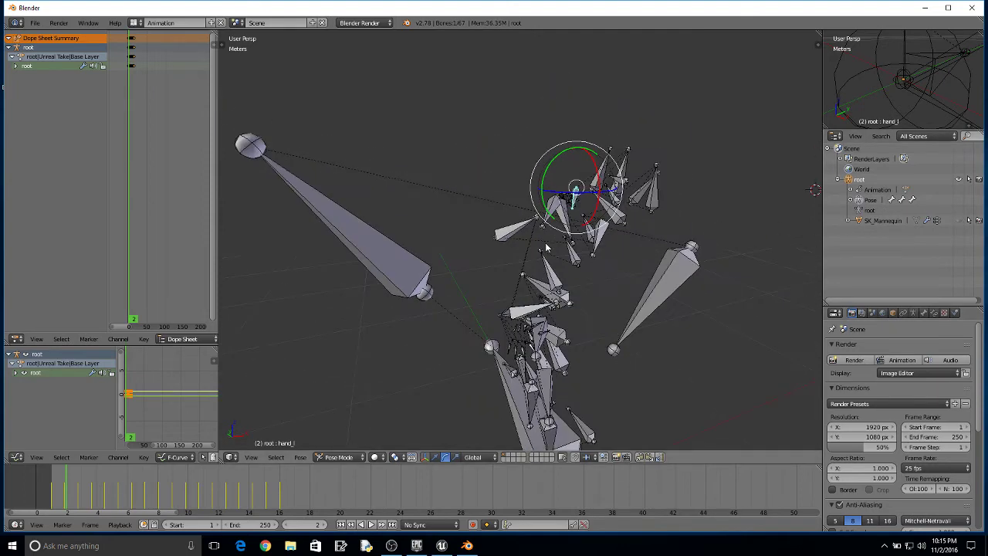
{"action": "right_click", "coordinate": [552, 209]}
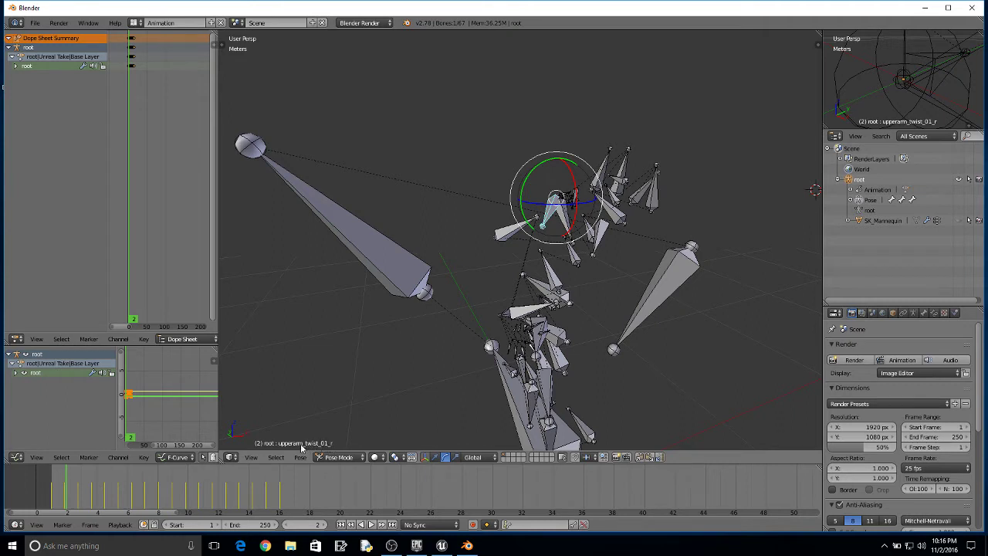
{"action": "right_click", "coordinate": [570, 239]}
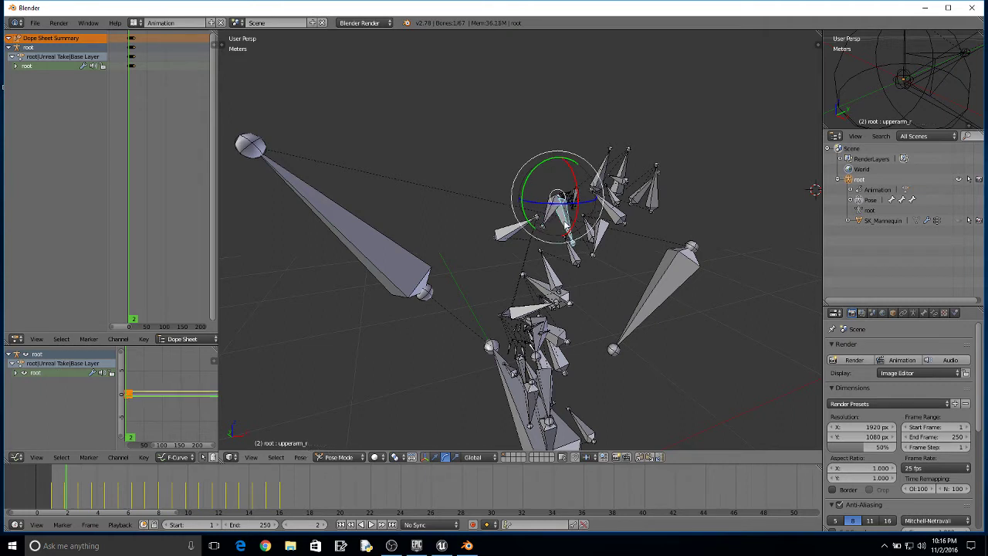
{"action": "right_click", "coordinate": [553, 223]}
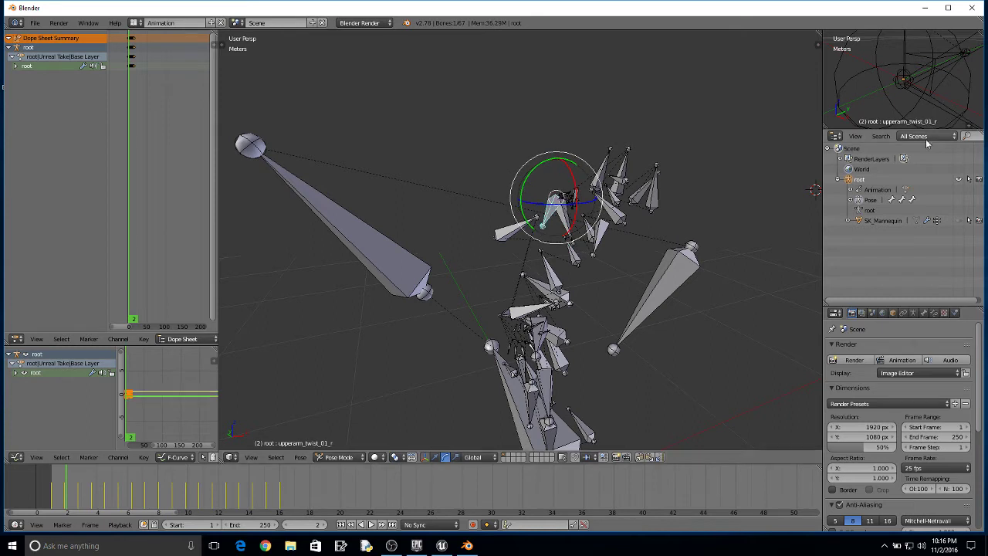
{"action": "left_click", "coordinate": [959, 221]}
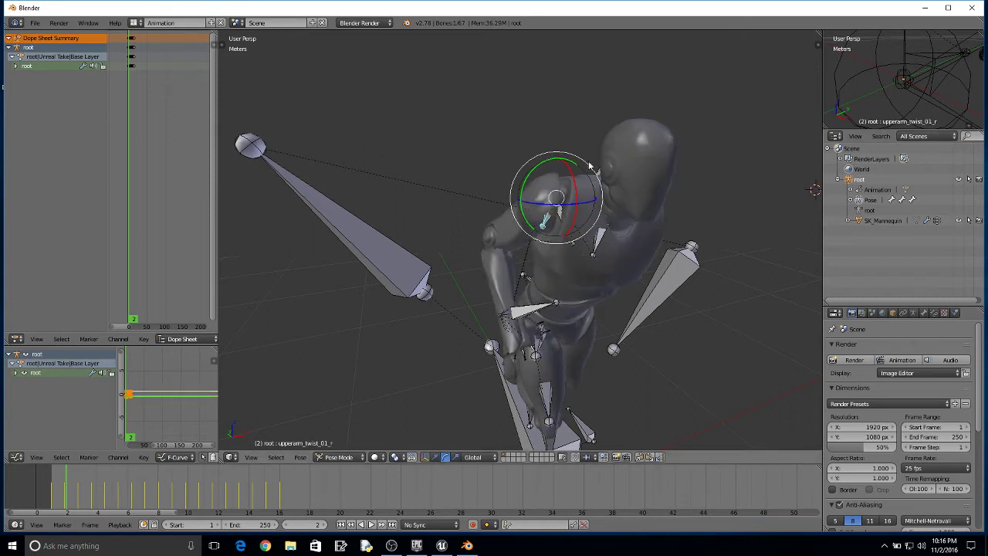
Try to rotate the upperarm_twist_01_r bone at the right shoulder, and undo the rotation
{"action": "mouse_move", "coordinate": [546, 163]}
{"action": "left_mouse_down"}
{"action": "mouse_move", "coordinate": [730, 205]}
{"action": "mouse_move", "coordinate": [584, 163]}
{"action": "mouse_move", "coordinate": [507, 180]}
{"action": "mouse_move", "coordinate": [540, 136]}
{"action": "mouse_move", "coordinate": [548, 172]}
{"action": "left_mouse_up"}
{"action": "left_click_drag", "start_coordinate": [562, 209], "coordinate": [346, 185]}
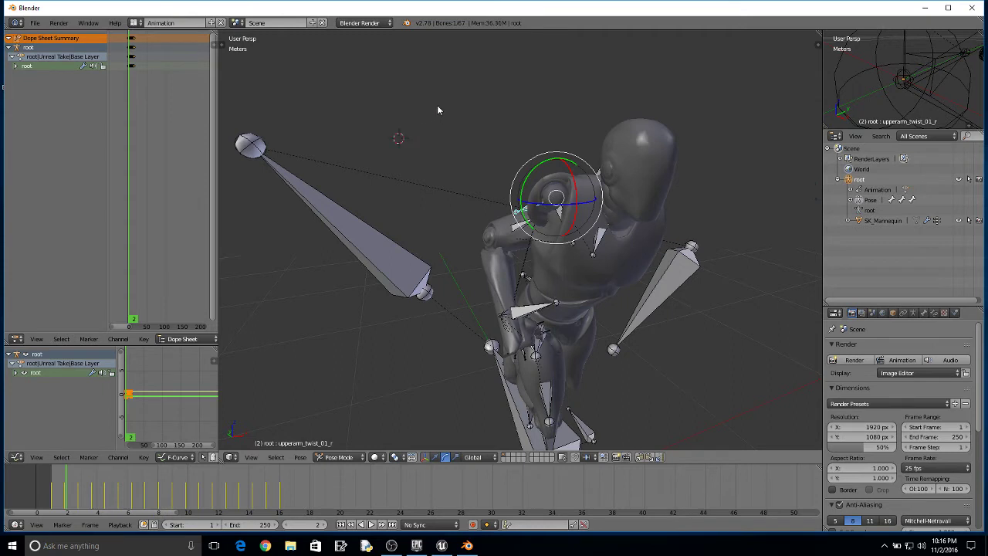
{"action": "key", "text": "ctrl+z"}
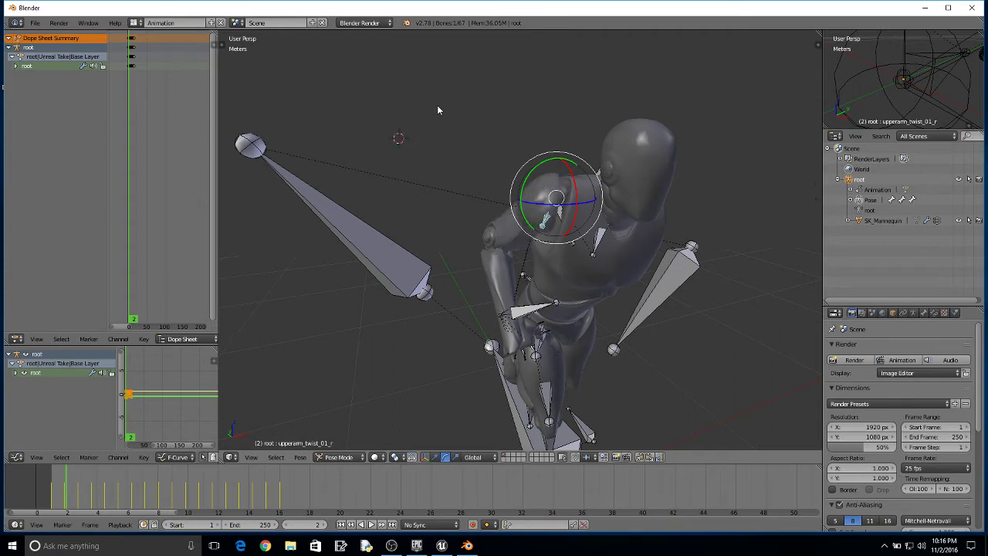
Select the upperarm_r bone and rotate it about the X axis, swinging the right upper arm backward
{"action": "right_click", "coordinate": [561, 216]}
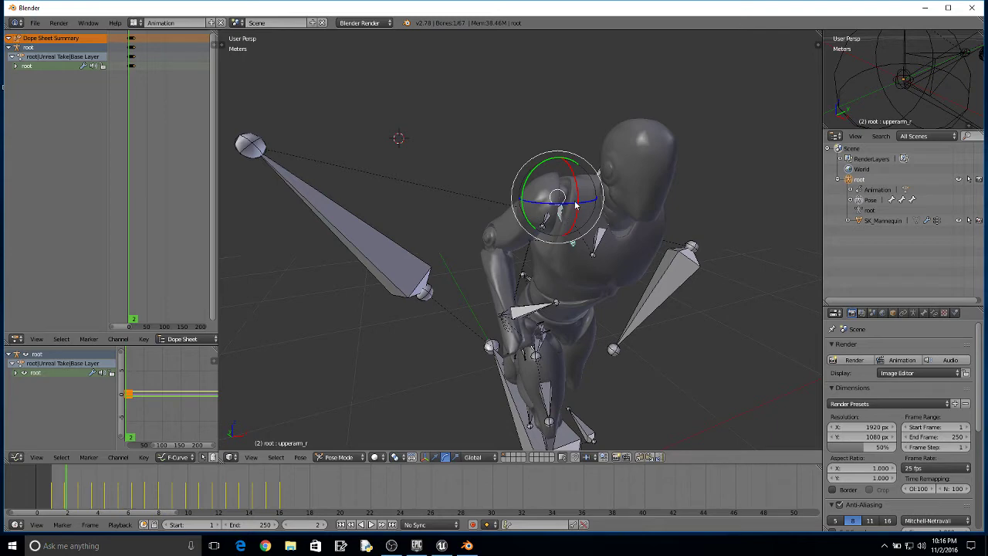
{"action": "middle_click_drag", "start_coordinate": [407, 190], "coordinate": [552, 192]}
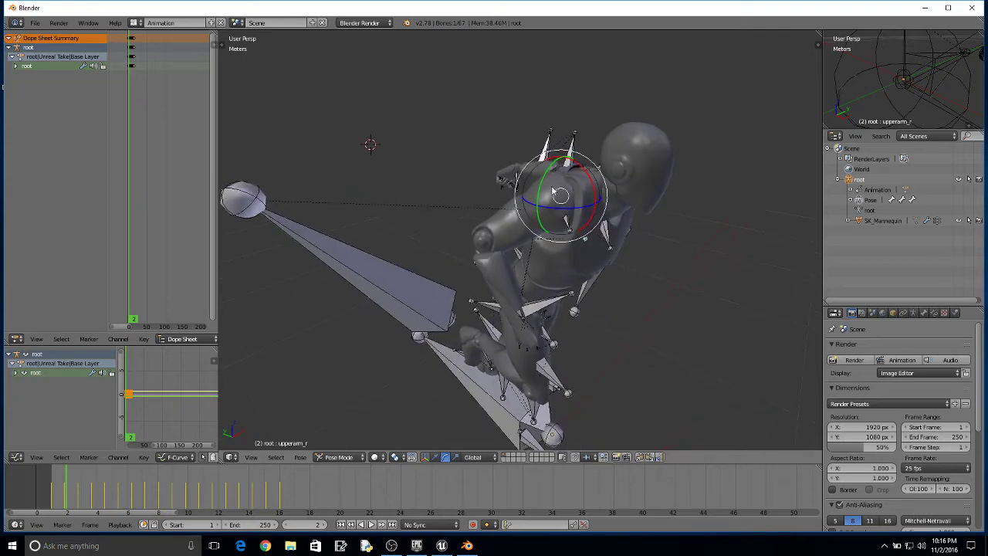
{"action": "left_click_drag", "start_coordinate": [589, 178], "coordinate": [455, 171]}
{"action": "middle_click_drag", "start_coordinate": [456, 169], "coordinate": [608, 170]}
Select the lowerarm_r bone and rotate it about the X axis so the right forearm extends backward in line with the upper arm
{"action": "mouse_move", "coordinate": [550, 216]}
{"action": "middle_mouse_down"}
{"action": "mouse_move", "coordinate": [574, 213]}
{"action": "mouse_move", "coordinate": [532, 223]}
{"action": "middle_mouse_up"}
{"action": "right_click", "coordinate": [527, 223]}
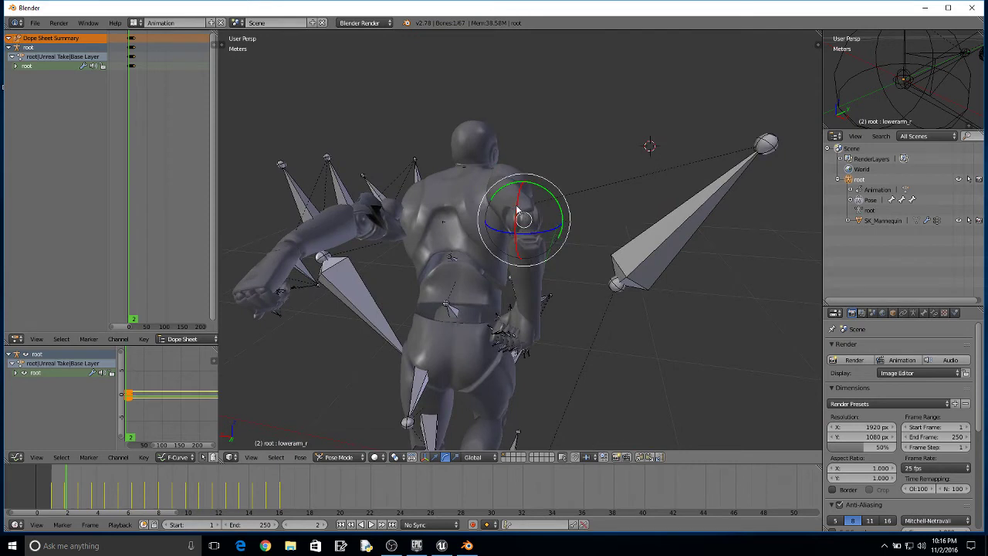
{"action": "key", "text": "r"}
{"action": "key", "text": "x"}
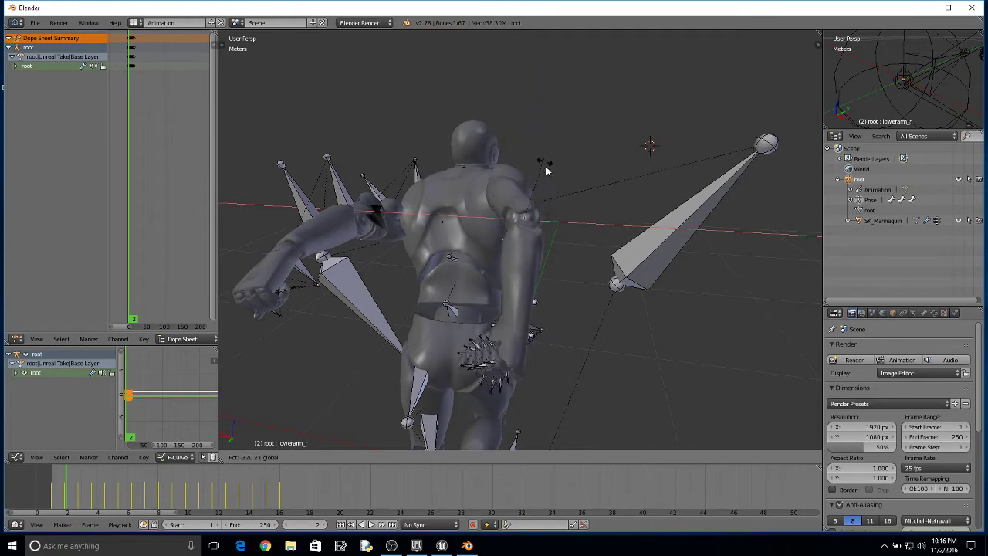
{"action": "left_click", "coordinate": [547, 216]}
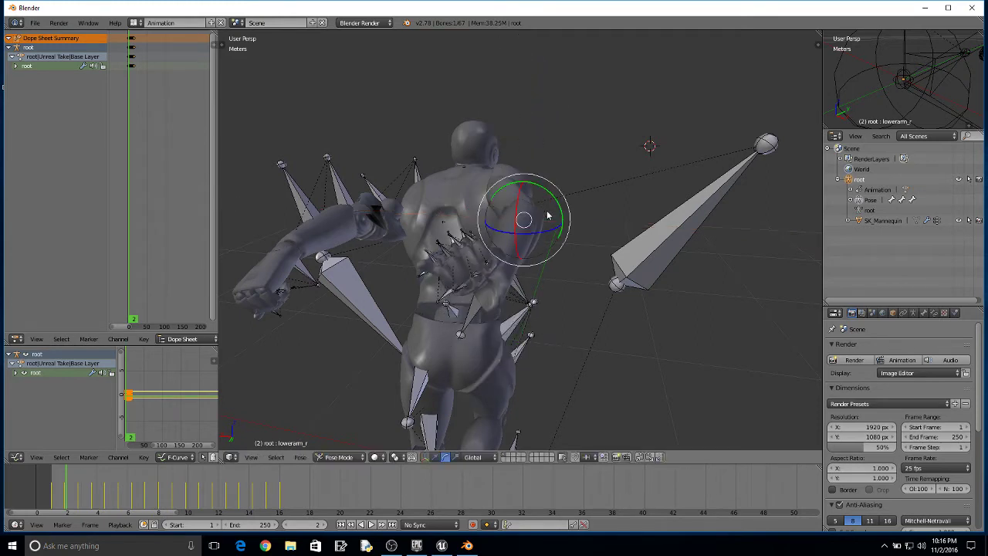
Select the hand_r bone and rotate it about the global Y axis until the bone points upward
{"action": "right_click", "coordinate": [472, 312]}
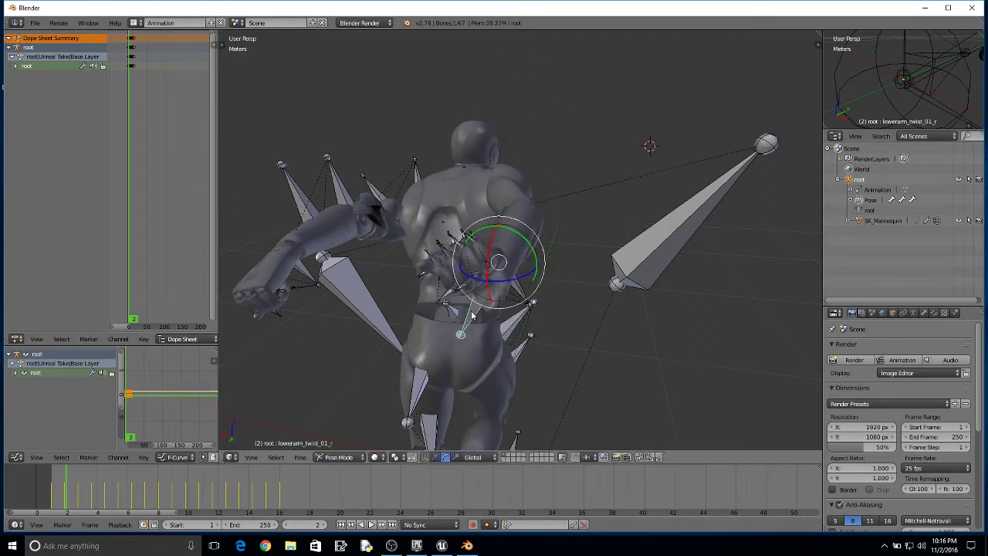
{"action": "middle_click_drag", "start_coordinate": [309, 436], "coordinate": [509, 265]}
{"action": "right_click", "coordinate": [577, 197]}
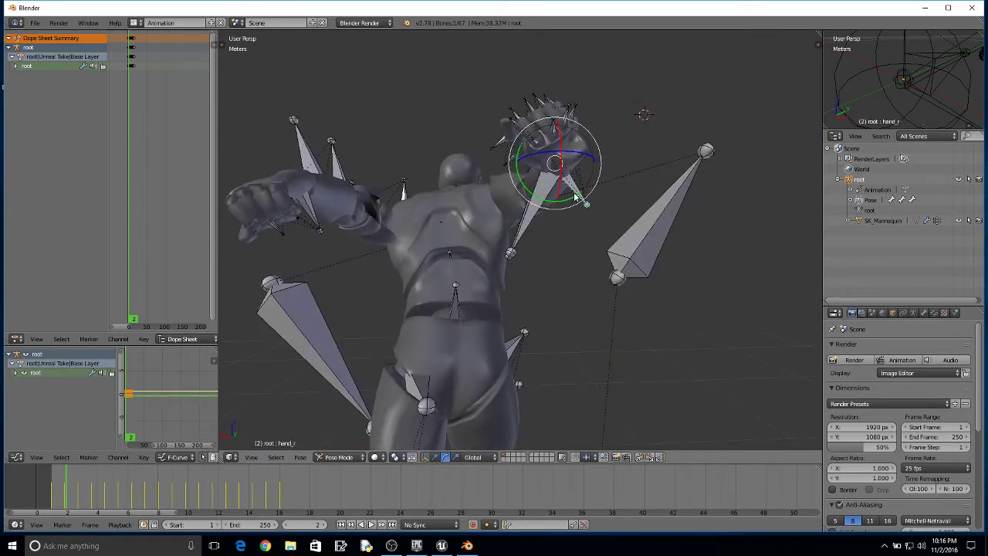
{"action": "middle_click_drag", "start_coordinate": [568, 218], "coordinate": [560, 228]}
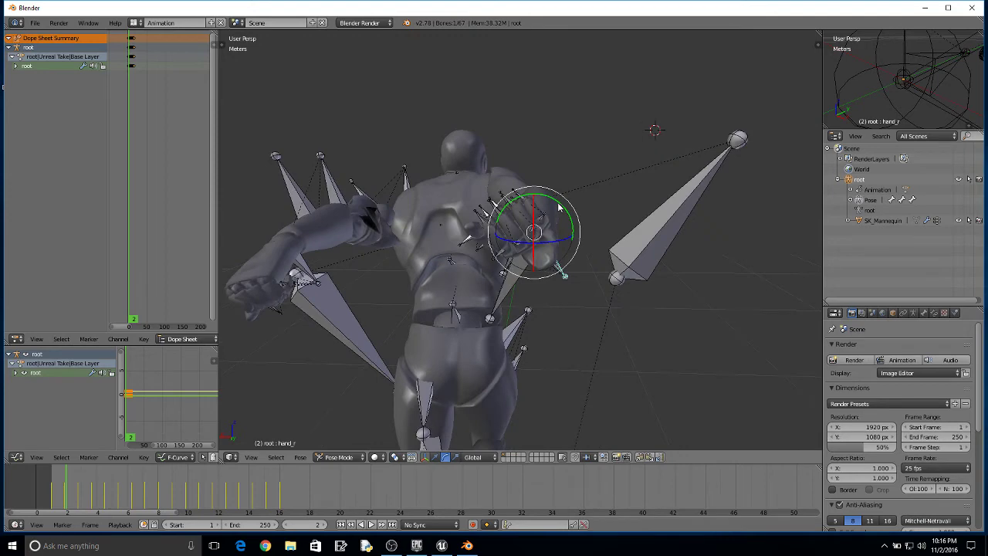
{"action": "key", "text": "r"}
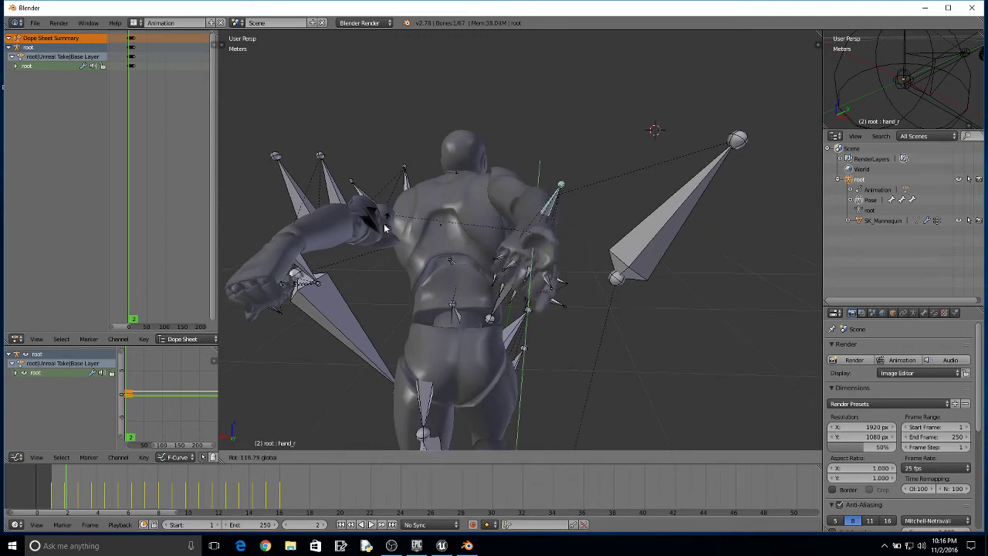
{"action": "left_click", "coordinate": [335, 306]}
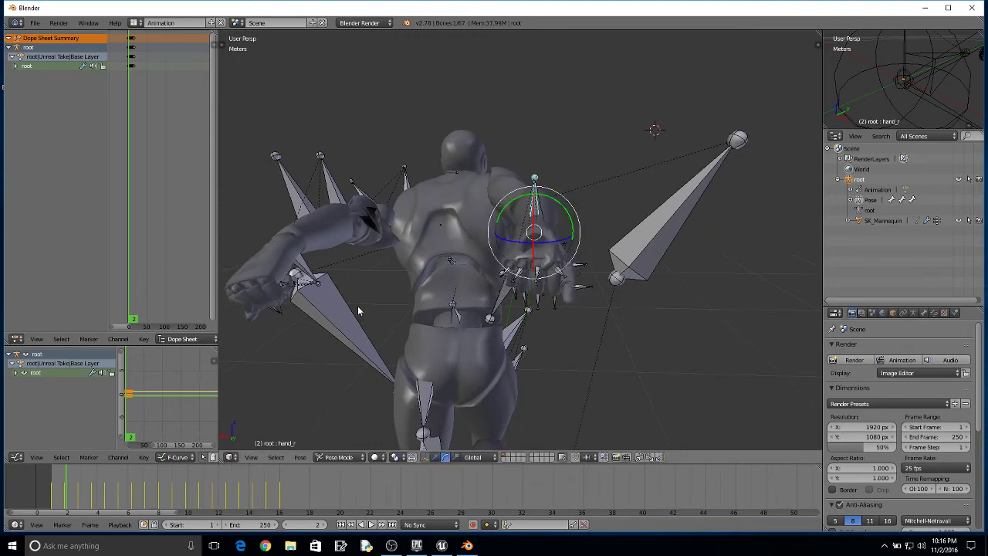
Examine both posed arms from several sides, first with the SK_Mannequin mesh hidden and again with it shown
{"action": "middle_click_drag", "start_coordinate": [358, 310], "coordinate": [662, 314]}
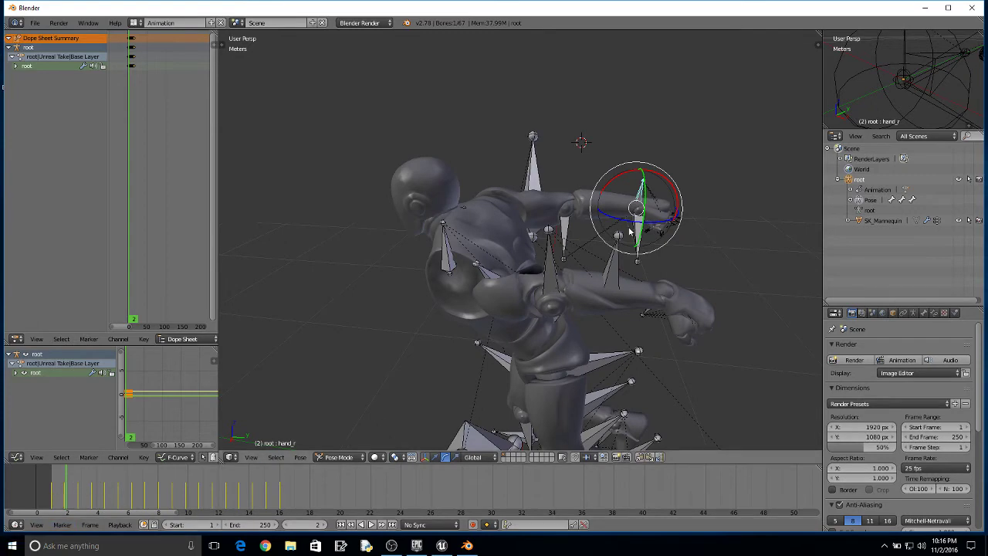
{"action": "left_click", "coordinate": [958, 221]}
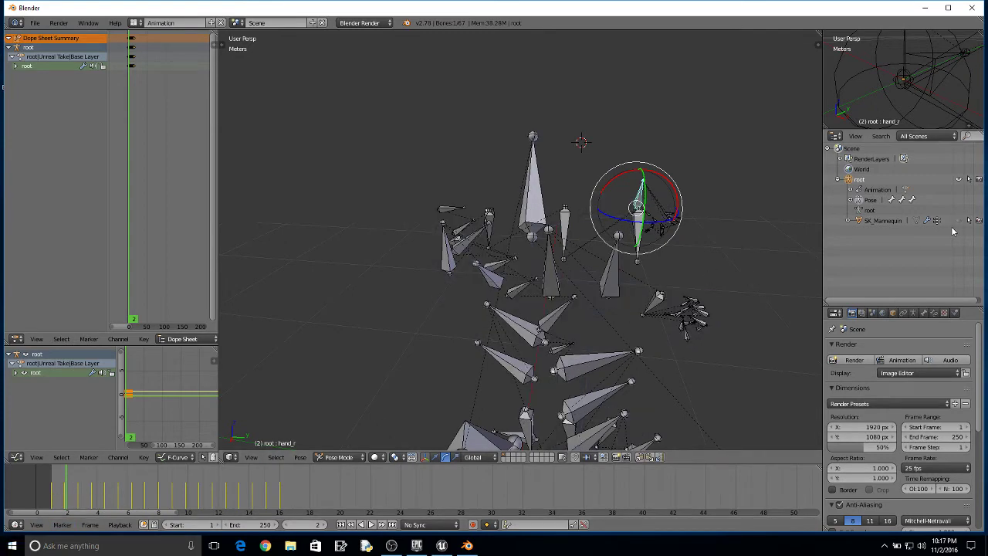
{"action": "middle_click_drag", "start_coordinate": [741, 268], "coordinate": [501, 245]}
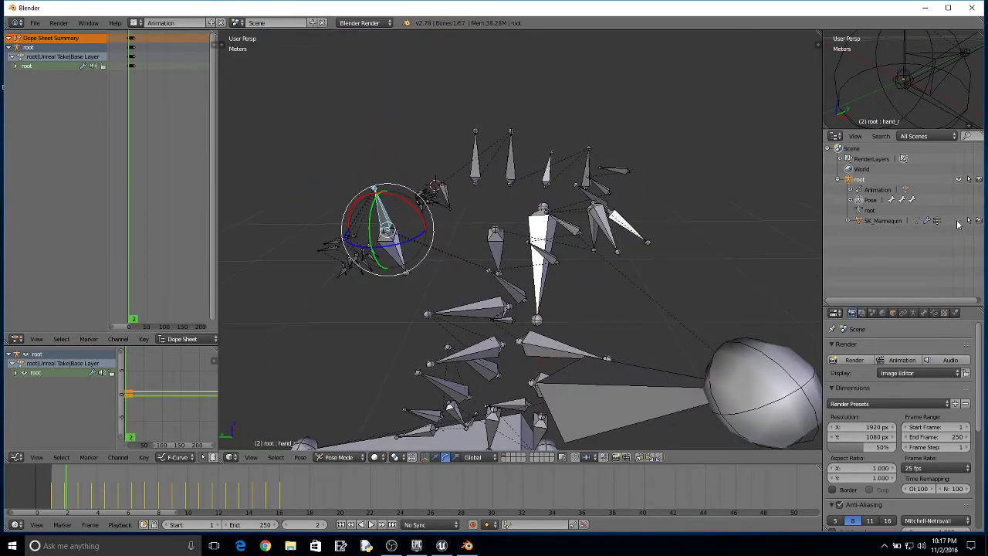
{"action": "left_click", "coordinate": [957, 221]}
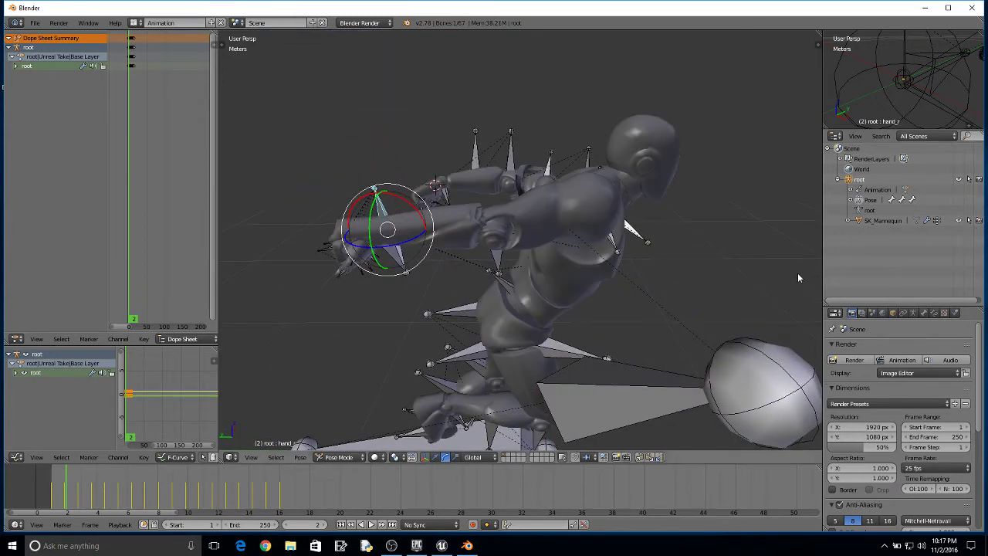
{"action": "middle_click_drag", "start_coordinate": [797, 273], "coordinate": [702, 262]}
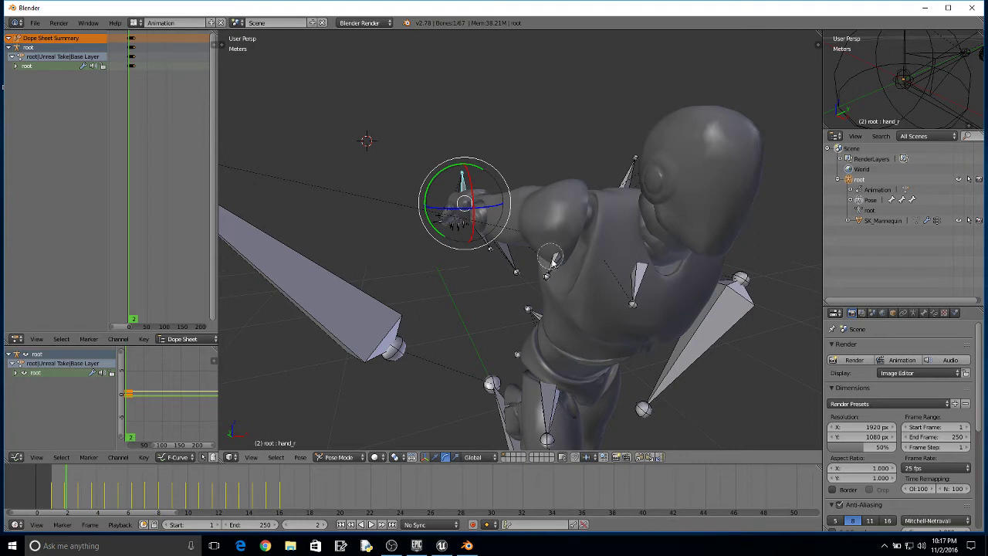
Circle-select the right arm's bones from the fingers and hand through the forearm to the upper arm
{"action": "mouse_move", "coordinate": [551, 258]}
{"action": "left_mouse_down"}
{"action": "mouse_move", "coordinate": [504, 204]}
{"action": "mouse_move", "coordinate": [448, 195]}
{"action": "mouse_move", "coordinate": [463, 222]}
{"action": "left_mouse_up"}
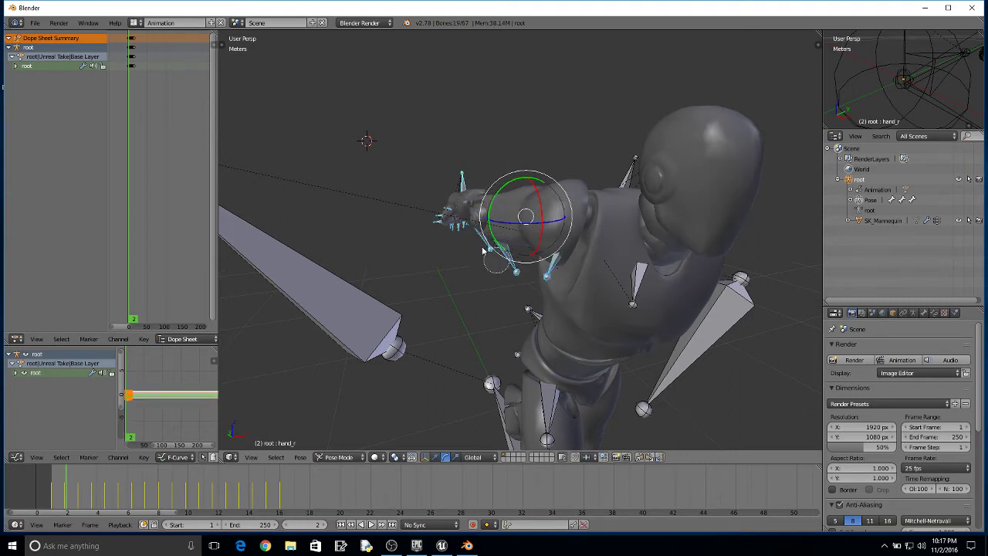
{"action": "left_click_drag", "start_coordinate": [530, 236], "coordinate": [567, 236]}
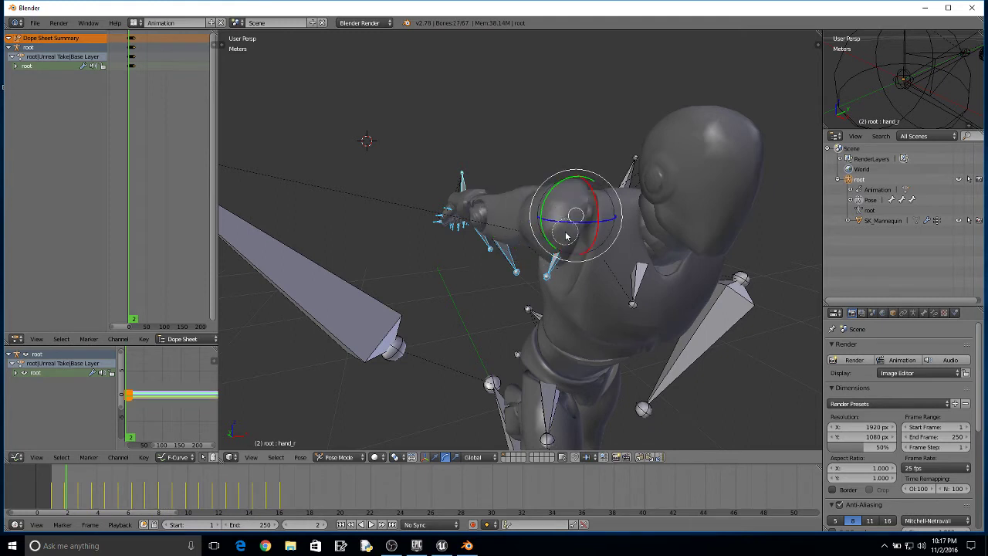
{"action": "mouse_move", "coordinate": [563, 232]}
{"action": "middle_mouse_down"}
{"action": "mouse_move", "coordinate": [544, 213]}
{"action": "mouse_move", "coordinate": [474, 197]}
{"action": "mouse_move", "coordinate": [462, 180]}
{"action": "middle_mouse_up"}
{"action": "mouse_move", "coordinate": [494, 150]}
{"action": "left_mouse_down"}
{"action": "mouse_move", "coordinate": [456, 221]}
{"action": "mouse_move", "coordinate": [459, 185]}
{"action": "left_mouse_up"}
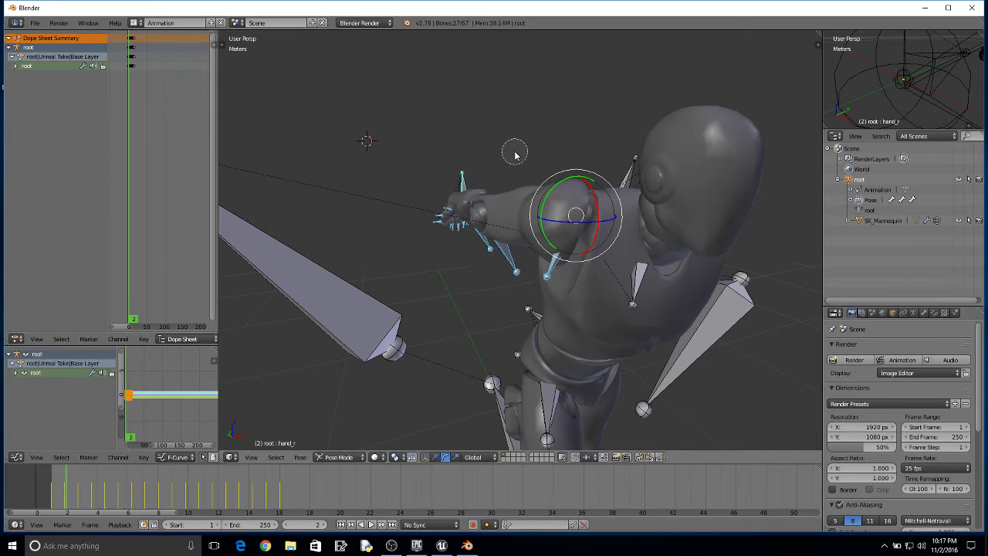
{"action": "middle_click_drag", "start_coordinate": [515, 150], "coordinate": [402, 141]}
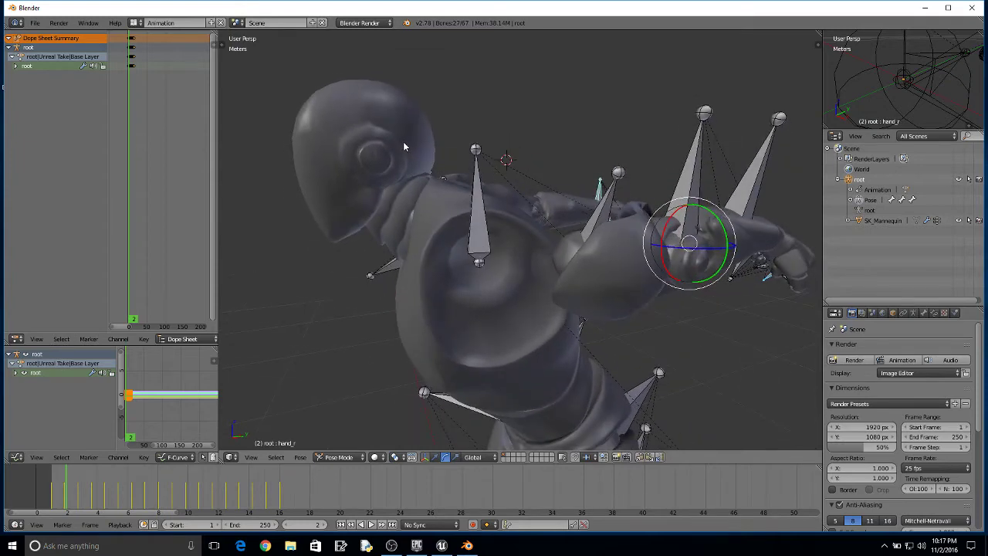
Select the upperarm_l bone and circle-select the rest of the left arm, including its forearm, hand and finger bones
{"action": "right_click", "coordinate": [480, 215]}
{"action": "middle_click_drag", "start_coordinate": [479, 215], "coordinate": [649, 210]}
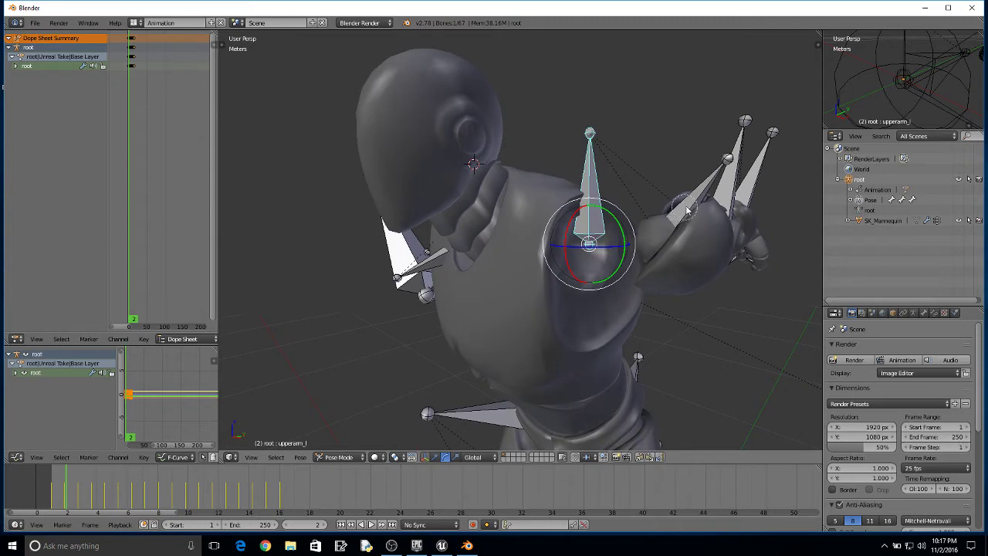
{"action": "left_click_drag", "start_coordinate": [687, 208], "coordinate": [731, 202]}
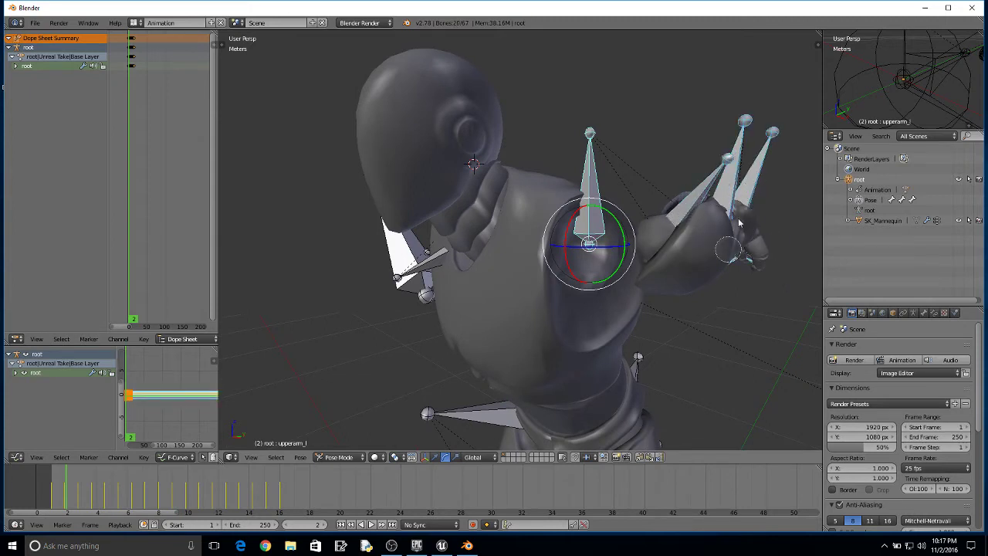
{"action": "right_click", "coordinate": [740, 181]}
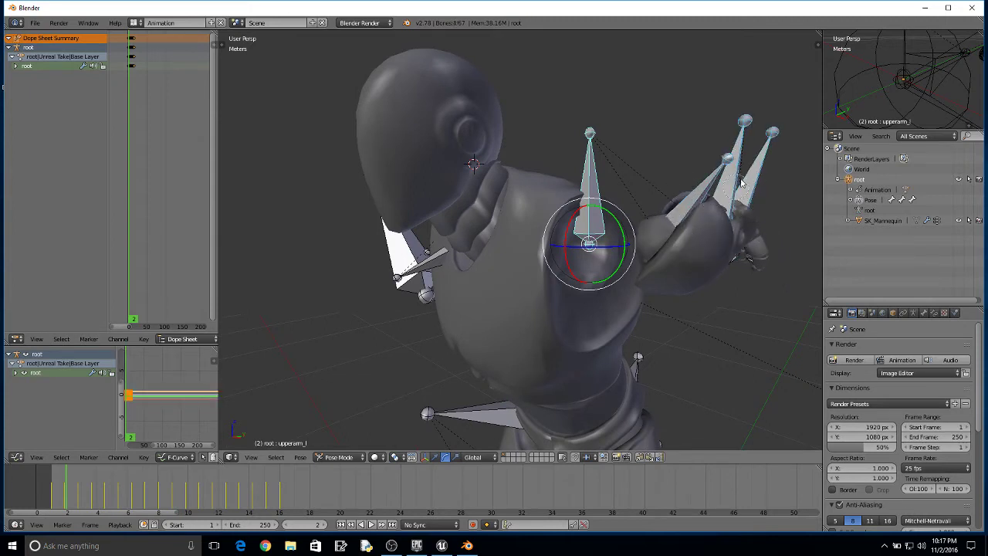
{"action": "key", "text": "c"}
{"action": "left_click_drag", "start_coordinate": [725, 244], "coordinate": [732, 267]}
{"action": "right_click", "coordinate": [742, 194]}
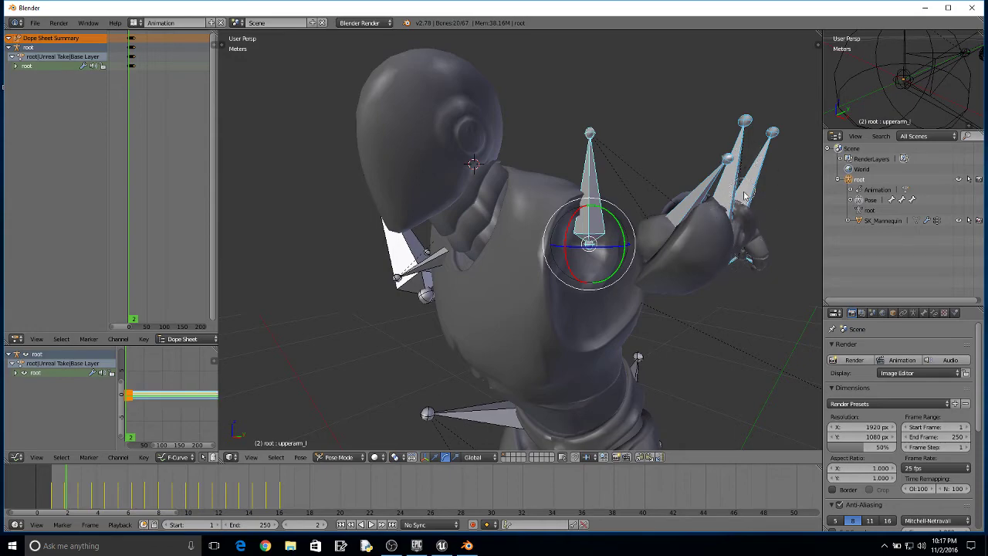
{"action": "key", "text": "c"}
{"action": "middle_click_drag", "start_coordinate": [778, 245], "coordinate": [730, 255]}
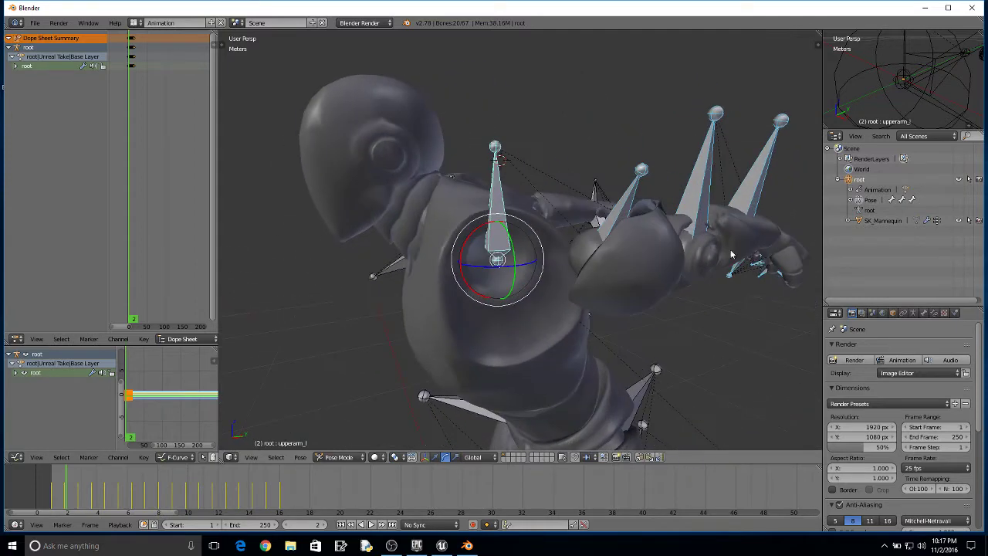
Extend the left arm selection to the right arm's bones through the mesh, deselecting stray bones around the neck
{"action": "right_click", "coordinate": [477, 220]}
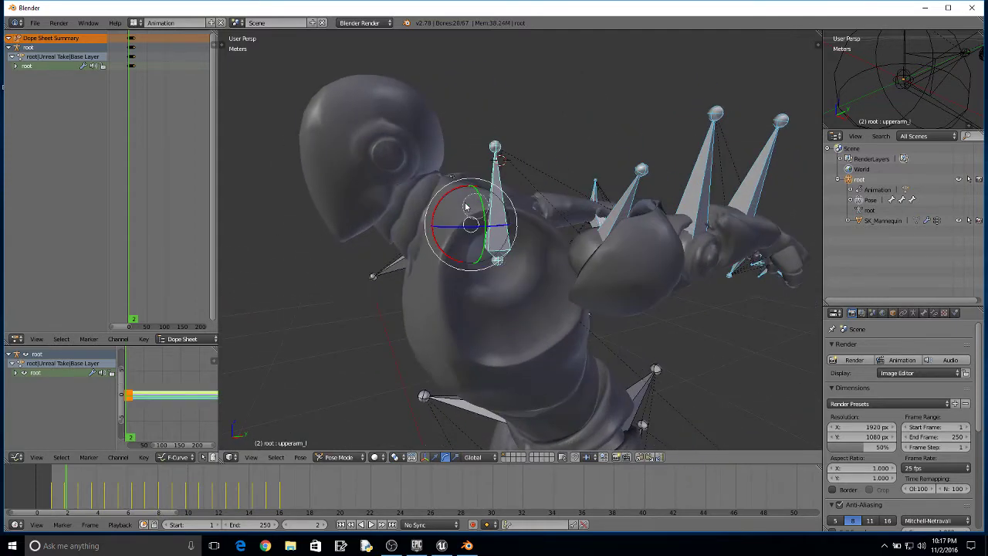
{"action": "key", "text": "l"}
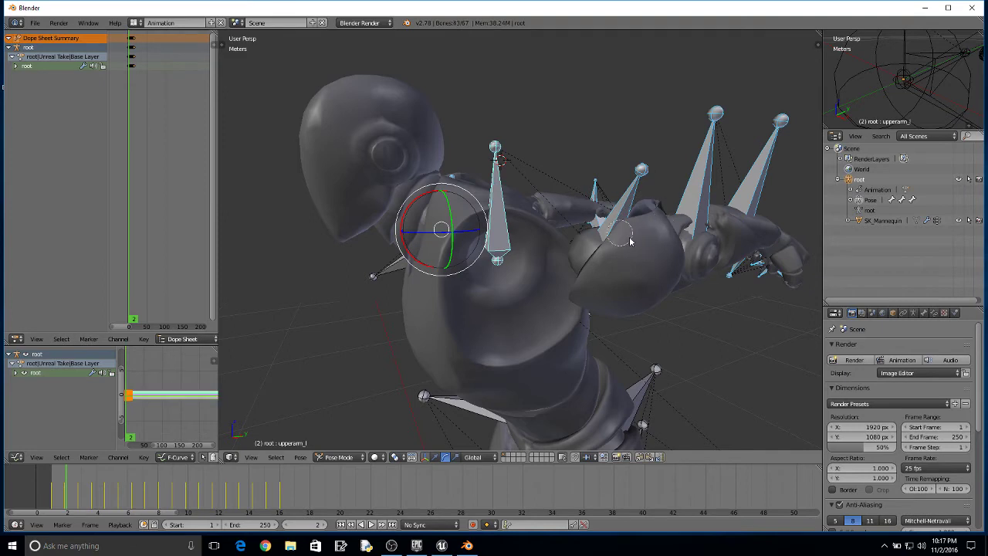
{"action": "left_click_drag", "start_coordinate": [540, 204], "coordinate": [479, 186]}
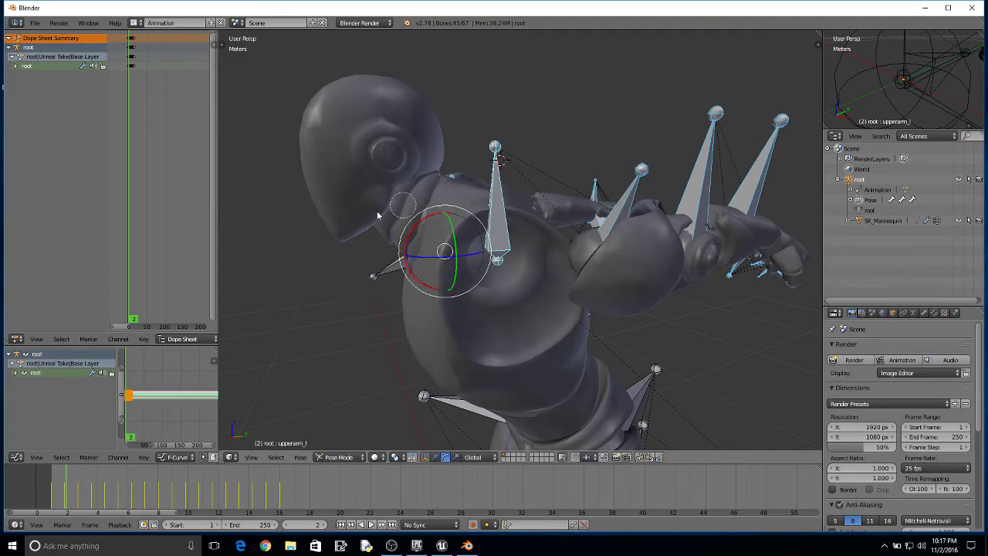
{"action": "mouse_move", "coordinate": [377, 254]}
{"action": "middle_mouse_down"}
{"action": "mouse_move", "coordinate": [436, 256]}
{"action": "mouse_move", "coordinate": [425, 215]}
{"action": "middle_mouse_up"}
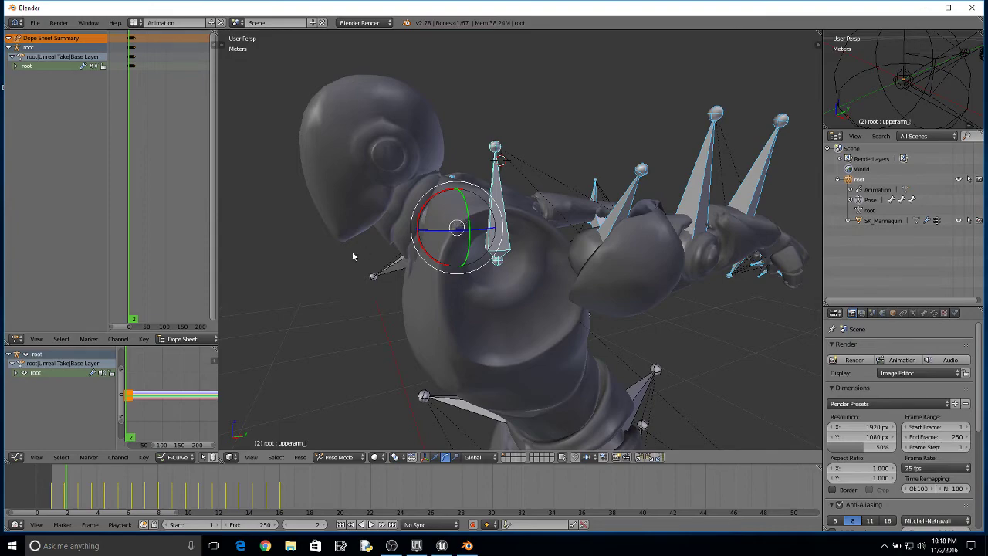
{"action": "middle_click_drag", "start_coordinate": [352, 251], "coordinate": [432, 258]}
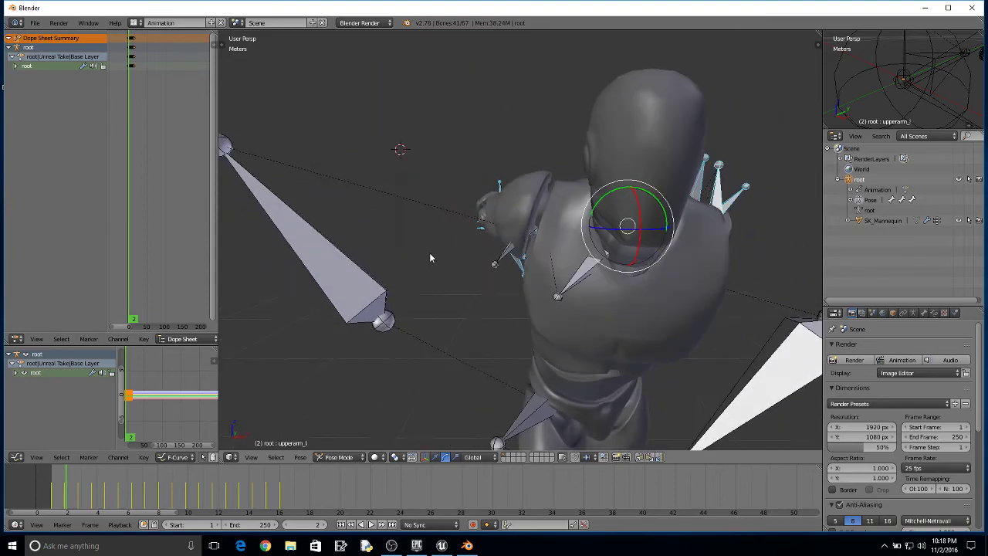
Hide the SK_Mannequin mesh and select neck_01, clavicle_r, thigh_l and neighbouring bones one by one to identify them
{"action": "left_click", "coordinate": [958, 221]}
{"action": "middle_click_drag", "start_coordinate": [494, 231], "coordinate": [544, 218]}
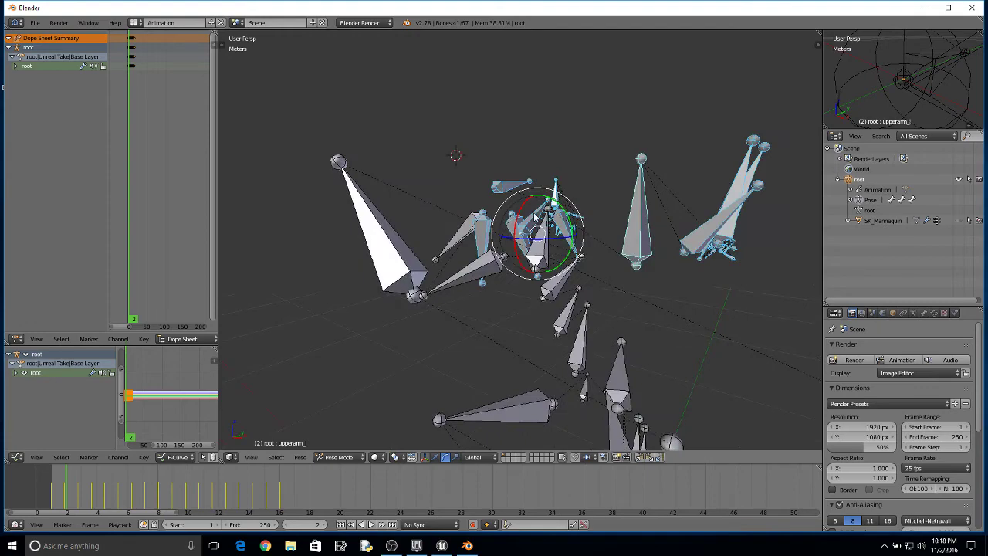
{"action": "right_click", "coordinate": [527, 211]}
{"action": "middle_click_drag", "start_coordinate": [448, 197], "coordinate": [475, 332]}
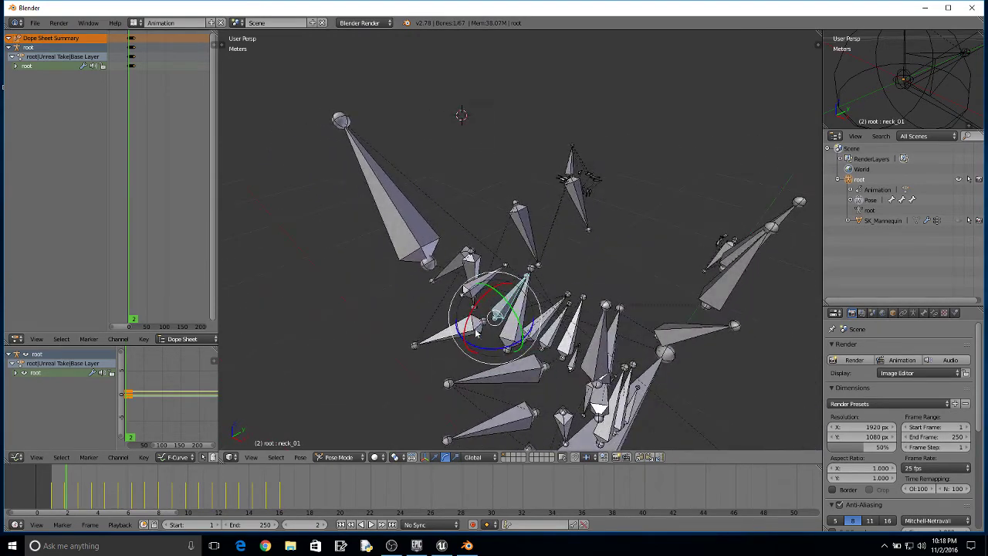
{"action": "right_click", "coordinate": [451, 340]}
{"action": "middle_click_drag", "start_coordinate": [361, 332], "coordinate": [500, 337]}
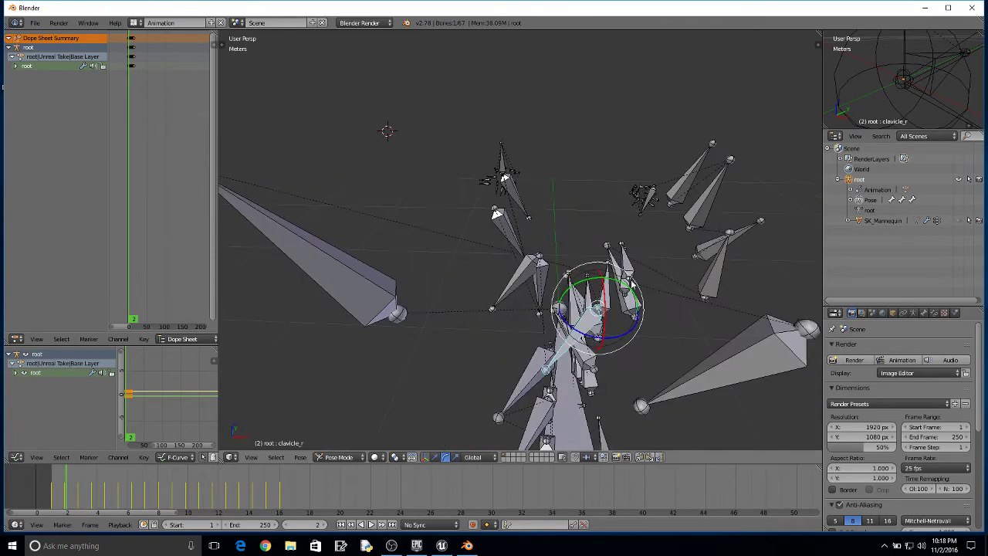
{"action": "right_click", "coordinate": [631, 284]}
{"action": "middle_click_drag", "start_coordinate": [631, 284], "coordinate": [575, 274]}
{"action": "right_click", "coordinate": [531, 252]}
{"action": "right_click", "coordinate": [597, 286]}
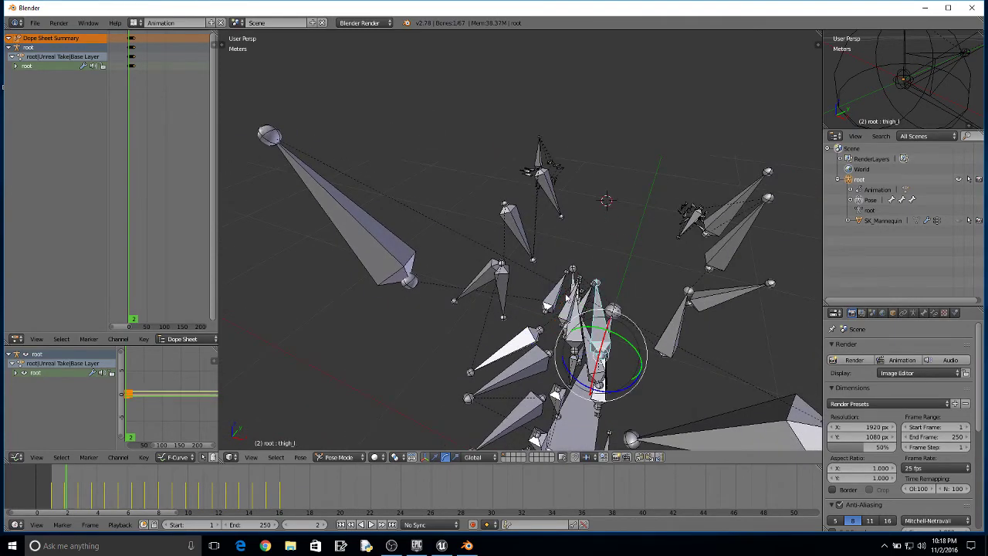
{"action": "right_click", "coordinate": [567, 299]}
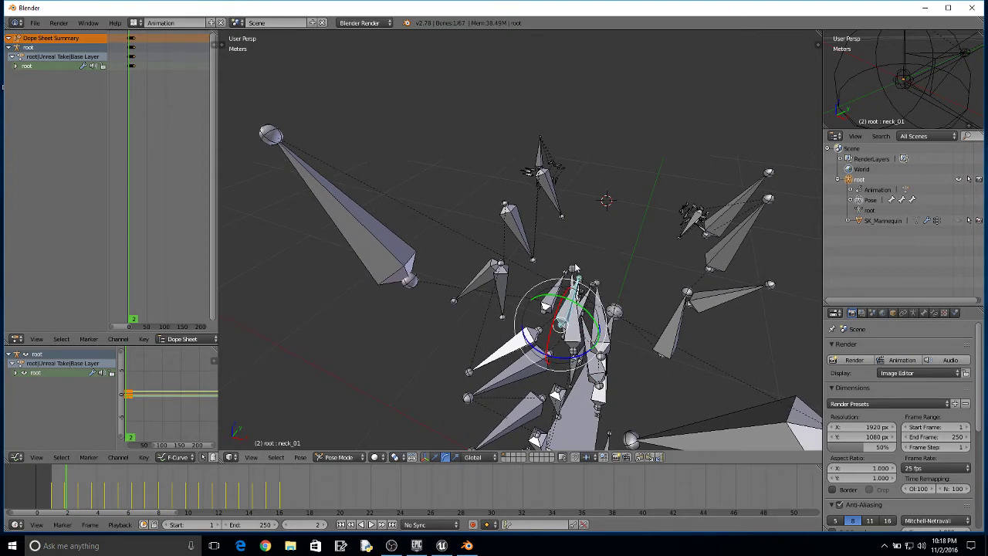
Circle-select the bones of both arms with the mesh hidden, and deselect the left upper arm bones
{"action": "key", "text": "c"}
{"action": "left_click_drag", "start_coordinate": [501, 271], "coordinate": [540, 168]}
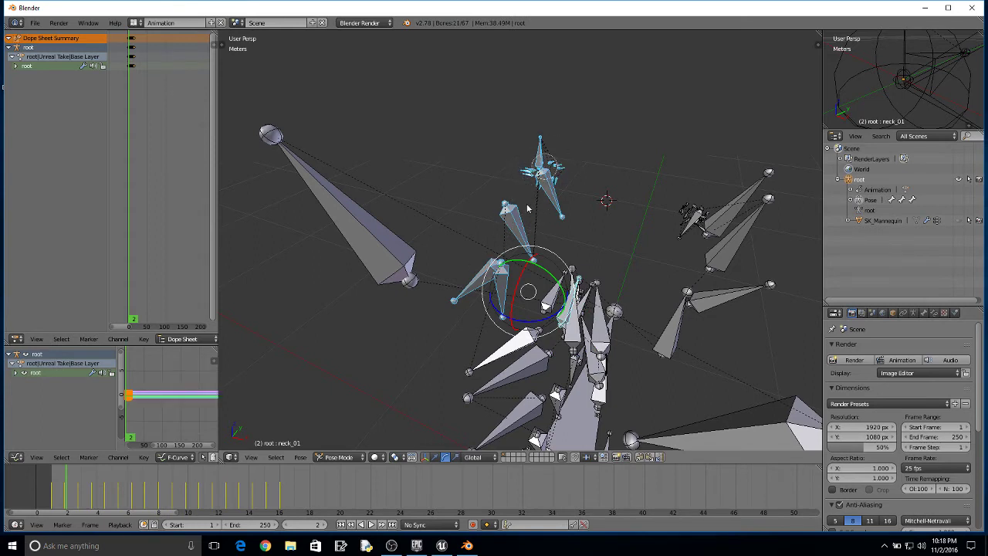
{"action": "mouse_move", "coordinate": [683, 304]}
{"action": "left_mouse_down"}
{"action": "mouse_move", "coordinate": [714, 227]}
{"action": "mouse_move", "coordinate": [694, 224]}
{"action": "mouse_move", "coordinate": [672, 274]}
{"action": "left_mouse_up"}
{"action": "key", "text": "Escape"}
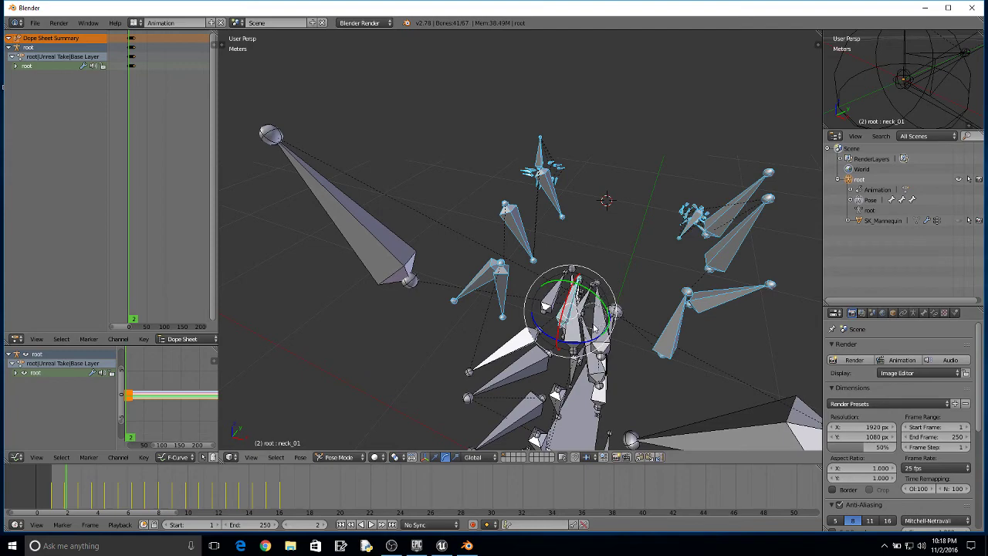
{"action": "middle_click", "coordinate": [693, 309]}
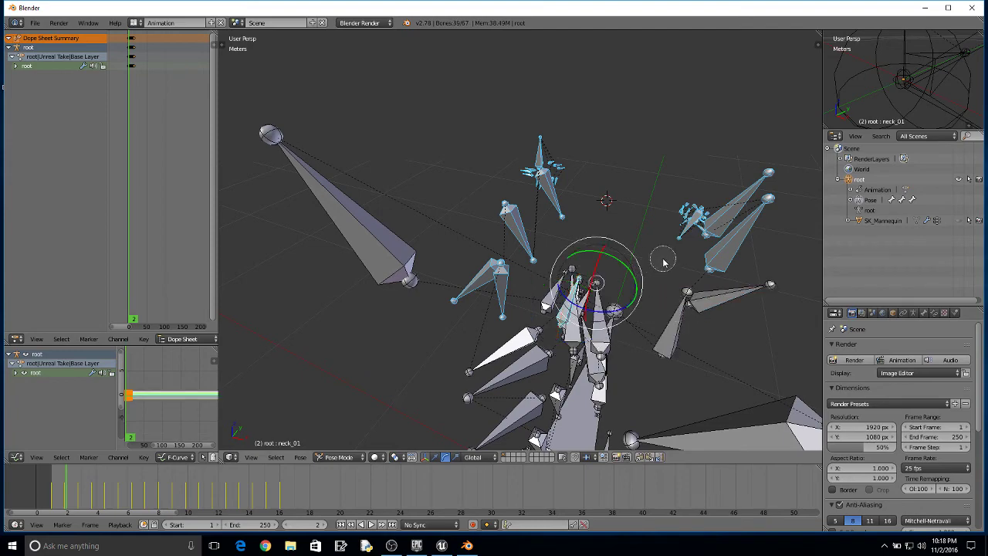
Select the upperarm_twist_01_r bone alone and try to move it
{"action": "middle_click_drag", "start_coordinate": [662, 263], "coordinate": [522, 237]}
{"action": "right_click", "coordinate": [429, 236]}
{"action": "right_click", "coordinate": [430, 235]}
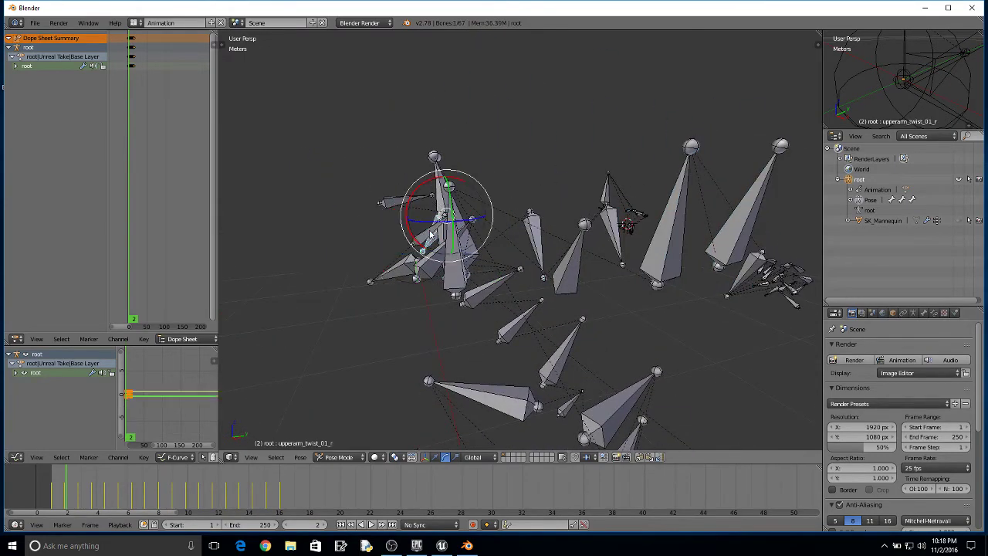
{"action": "key", "text": "g"}
{"action": "left_click", "coordinate": [386, 221]}
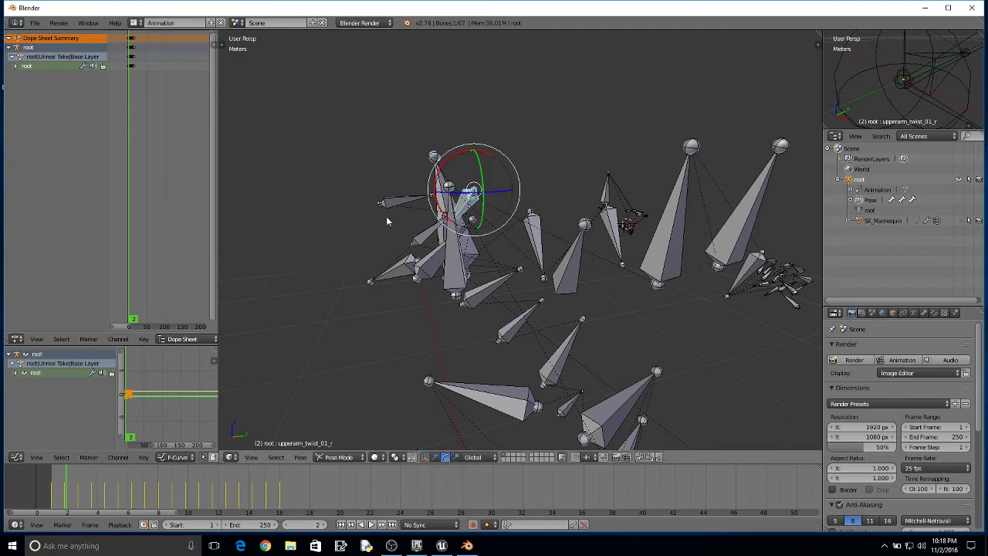
Circle-select both arms from the upper arms to the fingers and insert a Rotation keyframe for them at frame 2
{"action": "middle_click_drag", "start_coordinate": [367, 203], "coordinate": [375, 227]}
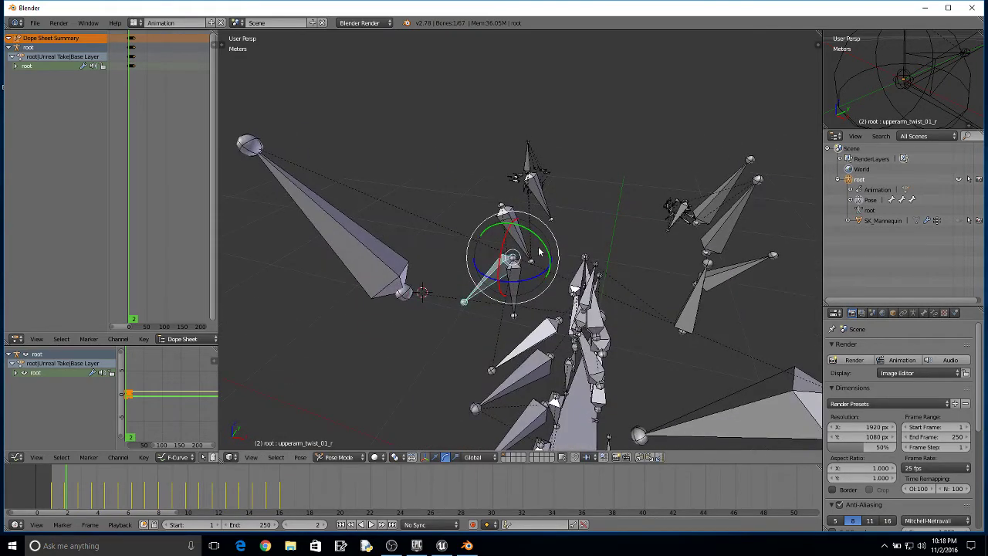
{"action": "mouse_move", "coordinate": [519, 276]}
{"action": "left_mouse_down"}
{"action": "mouse_move", "coordinate": [538, 171]}
{"action": "mouse_move", "coordinate": [518, 205]}
{"action": "mouse_move", "coordinate": [546, 168]}
{"action": "left_mouse_up"}
{"action": "mouse_move", "coordinate": [672, 195]}
{"action": "left_mouse_down"}
{"action": "mouse_move", "coordinate": [698, 301]}
{"action": "mouse_move", "coordinate": [714, 232]}
{"action": "left_mouse_up"}
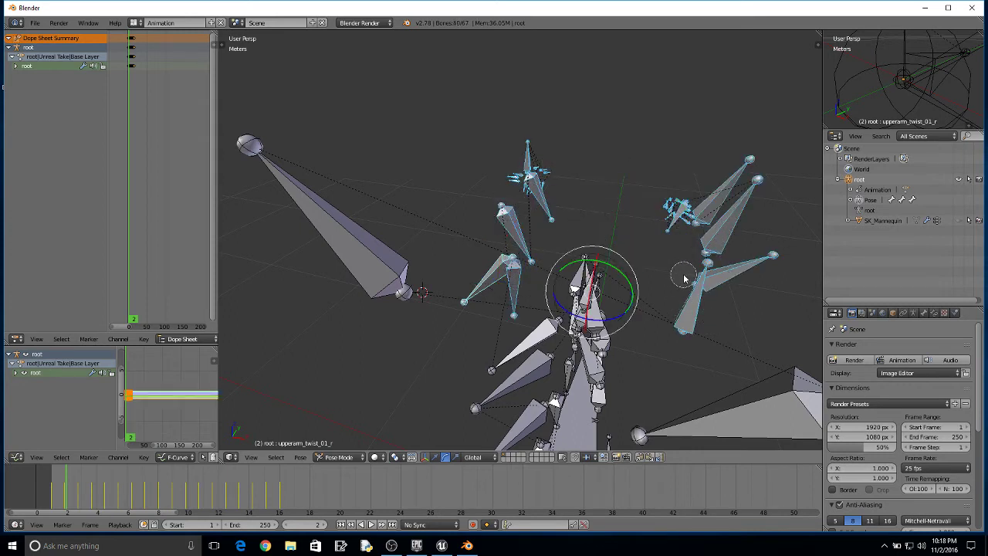
{"action": "middle_click_drag", "start_coordinate": [687, 256], "coordinate": [588, 233]}
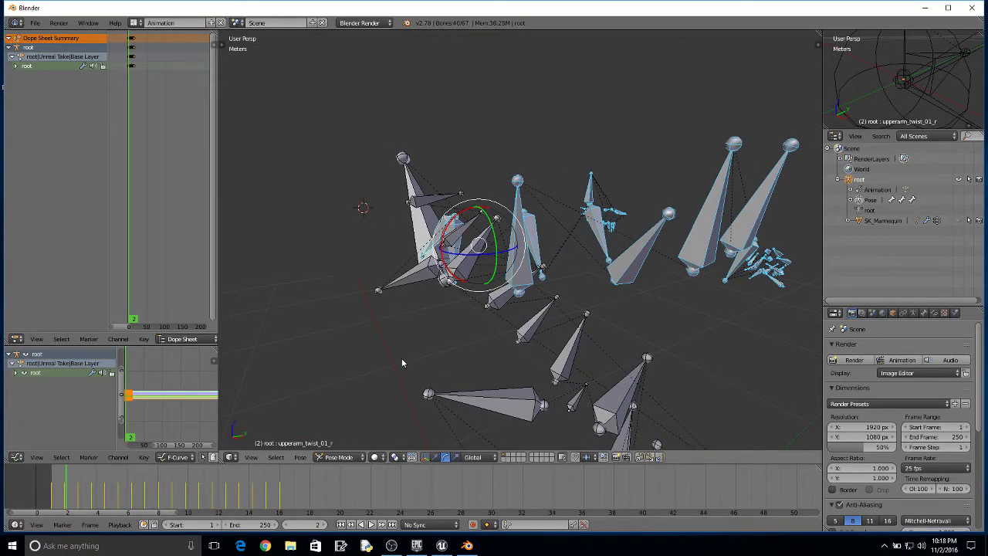
{"action": "key", "text": "i"}
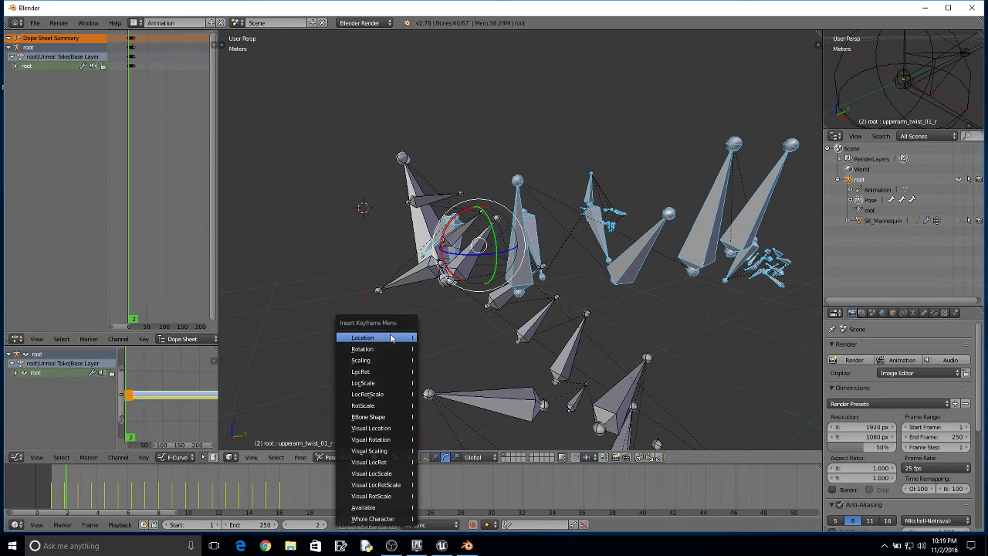
{"action": "left_click", "coordinate": [371, 347]}
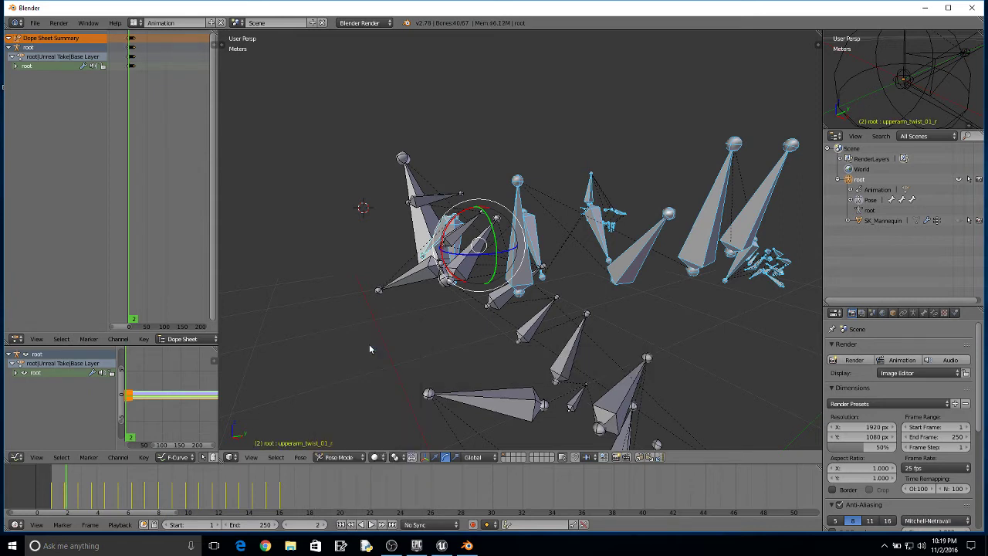
Paste the copied arm pose onto the selected bones at frame 1 and insert a Rotation keyframe there
{"action": "left_click", "coordinate": [53, 493]}
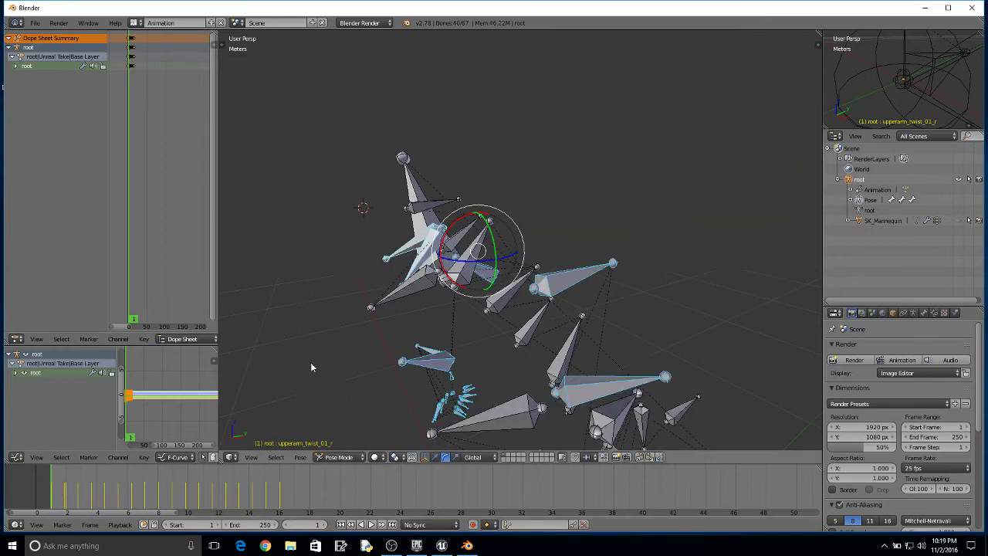
{"action": "key", "text": "ctrl+v"}
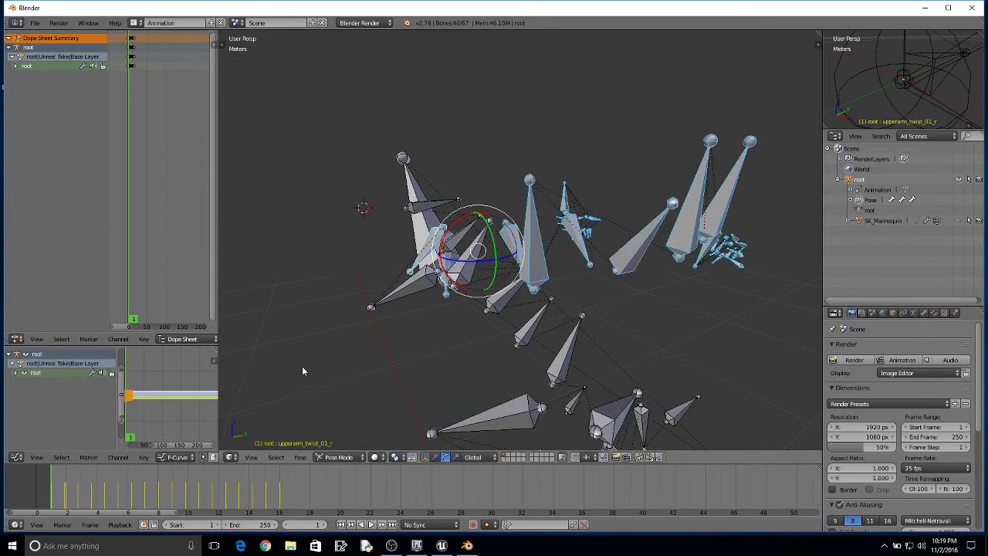
{"action": "key", "text": "i"}
{"action": "left_click", "coordinate": [277, 349]}
{"action": "key", "text": "i"}
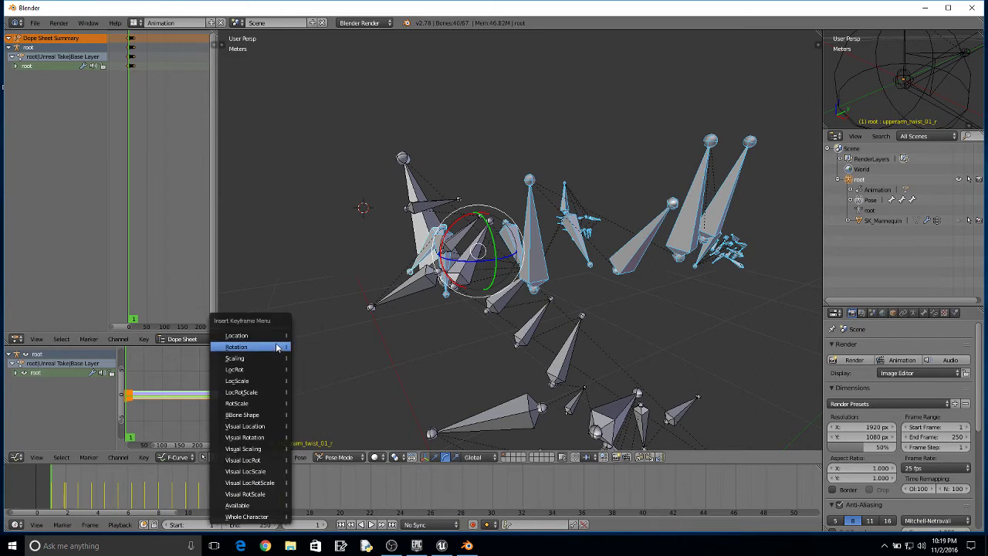
{"action": "left_click", "coordinate": [278, 341]}
Paste the copied arm pose onto the selected bones at frame 3 and insert Location and Rotation keyframes there
{"action": "left_click", "coordinate": [82, 486]}
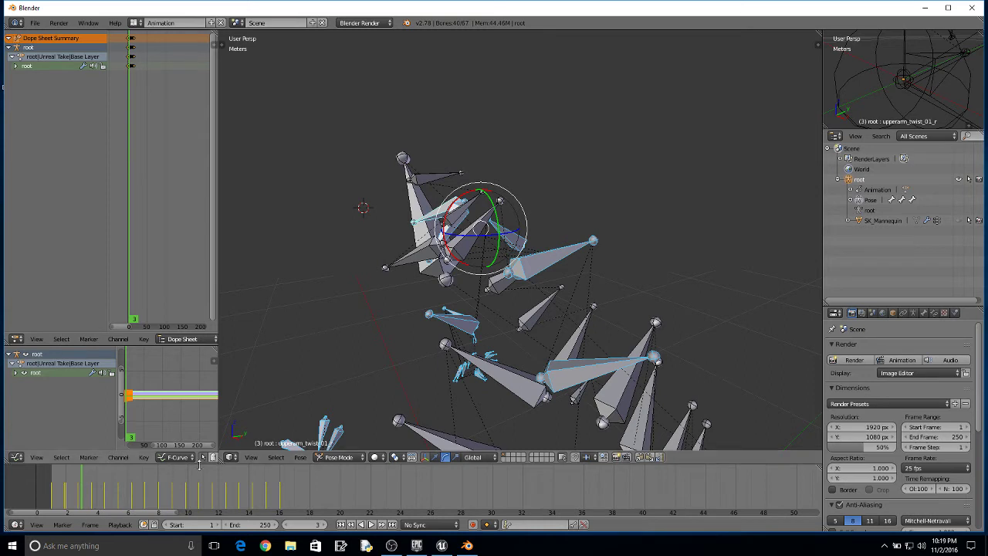
{"action": "left_click", "coordinate": [67, 484]}
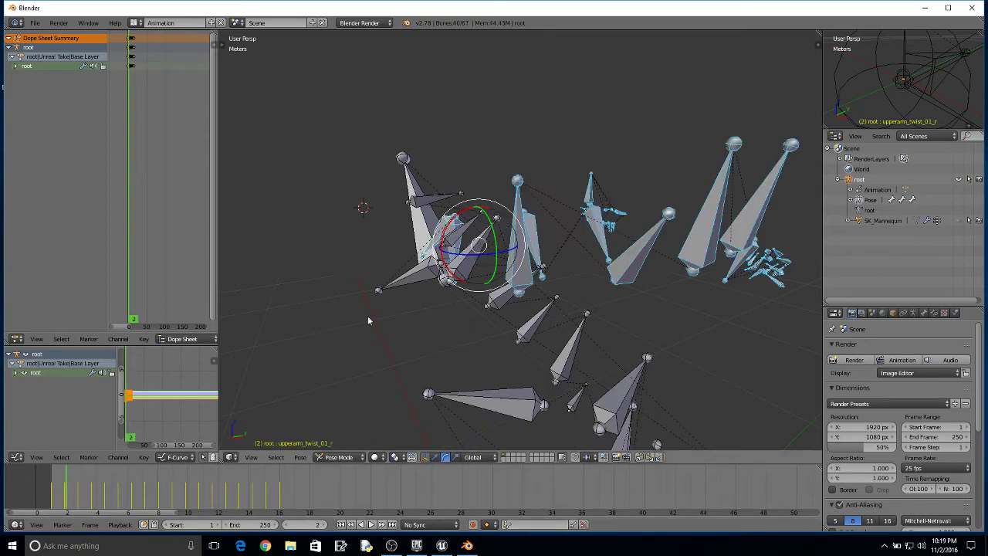
{"action": "left_click", "coordinate": [78, 483]}
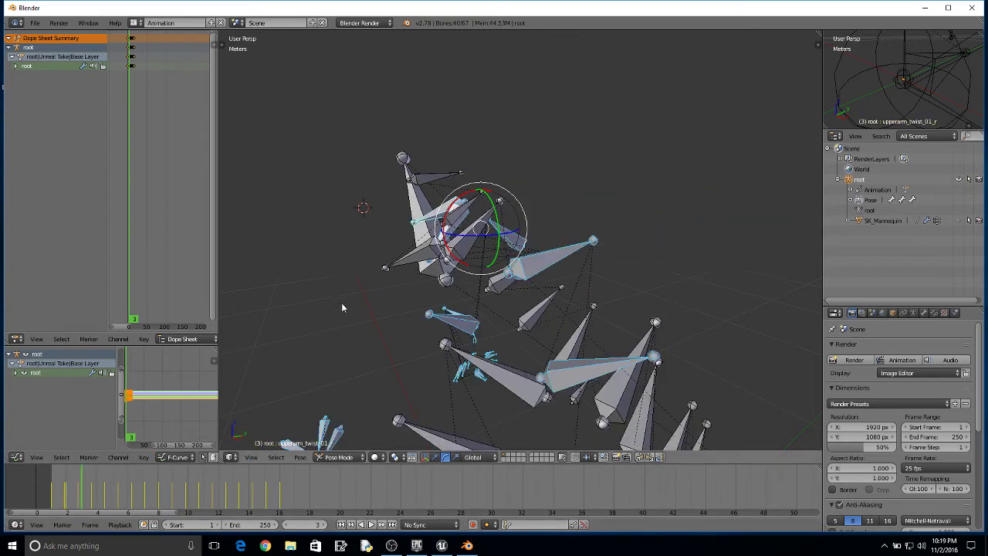
{"action": "key", "text": "i"}
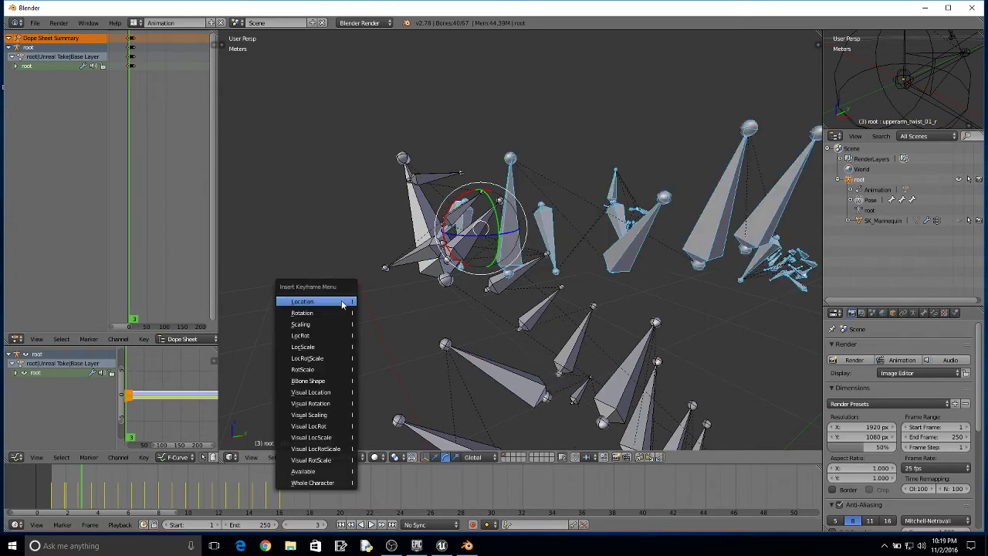
{"action": "left_click", "coordinate": [311, 326]}
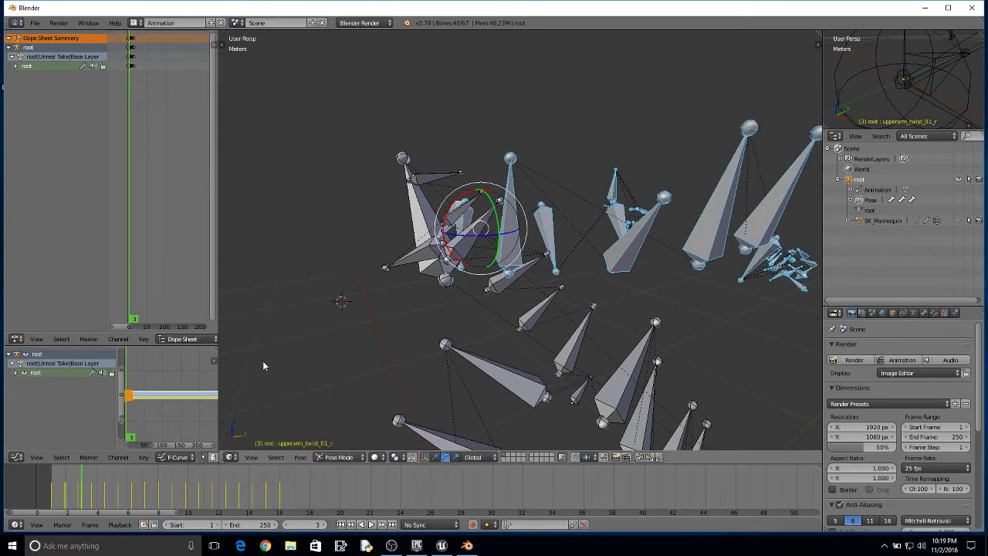
Advance to frame 4, paste the copied arm pose onto the selected bones, and insert Location and Rotation keyframes
{"action": "key", "text": "Right"}
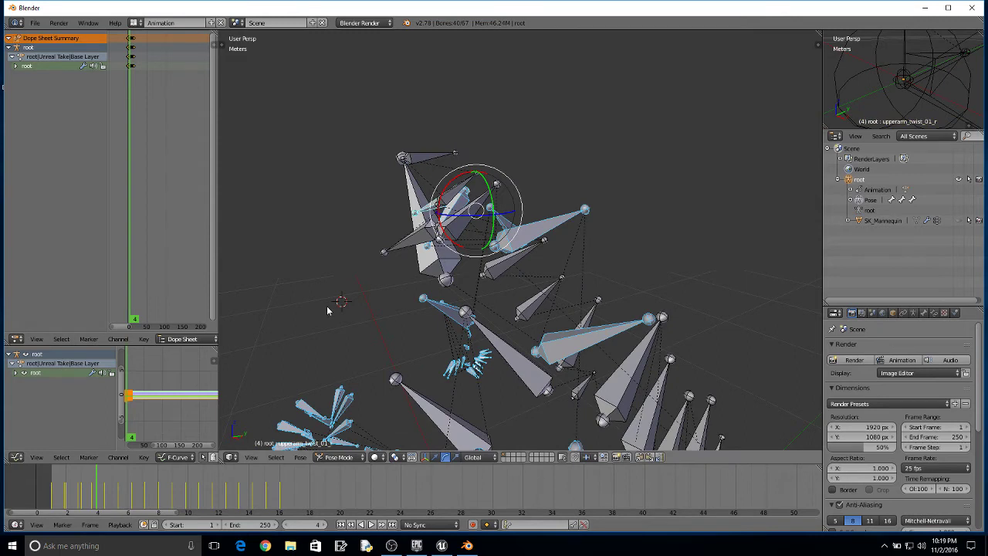
{"action": "key", "text": "alt+r"}
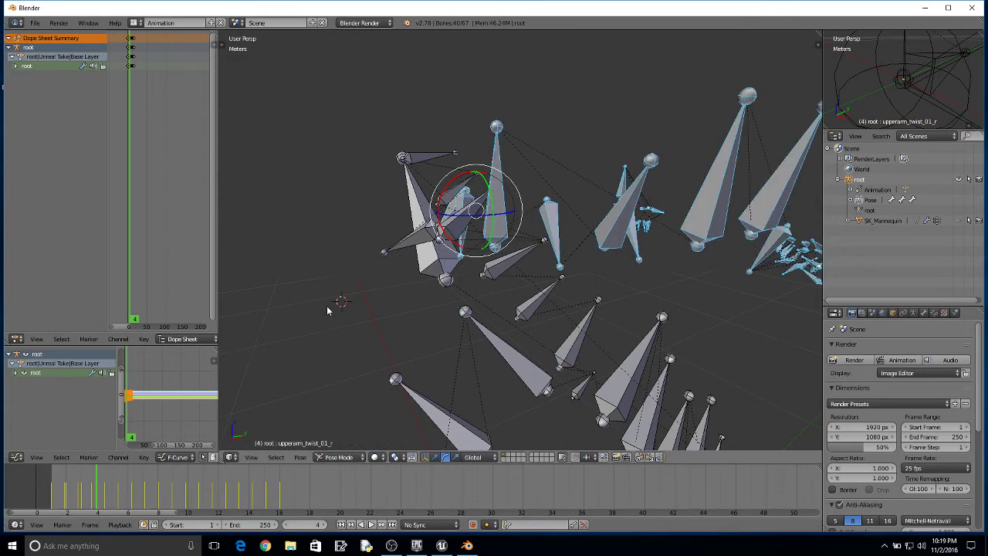
{"action": "key", "text": "i"}
{"action": "left_click", "coordinate": [326, 307]}
Apply the copied arm pose to the selected bones at frame 5 and key their Location and Rotation
{"action": "left_click", "coordinate": [109, 495]}
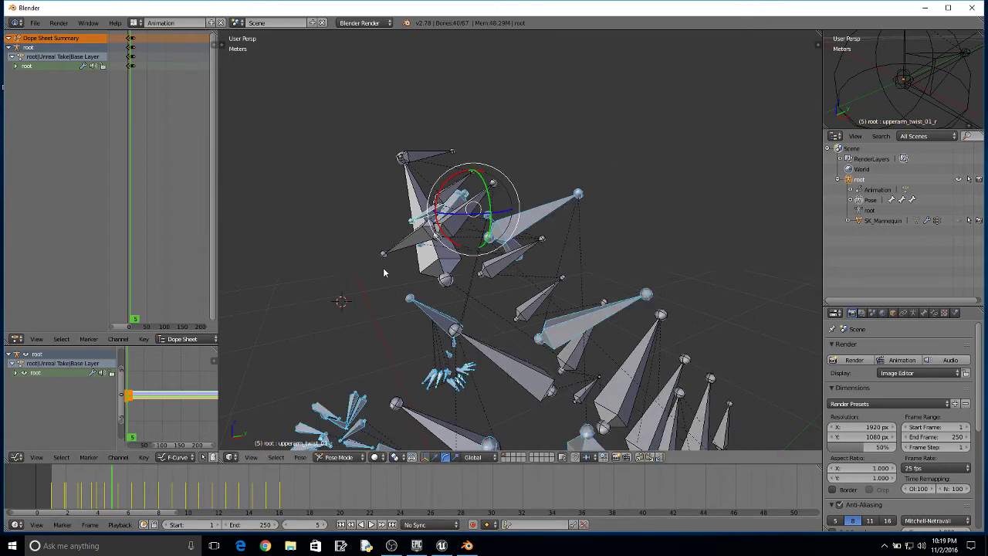
{"action": "key", "text": "alt+r"}
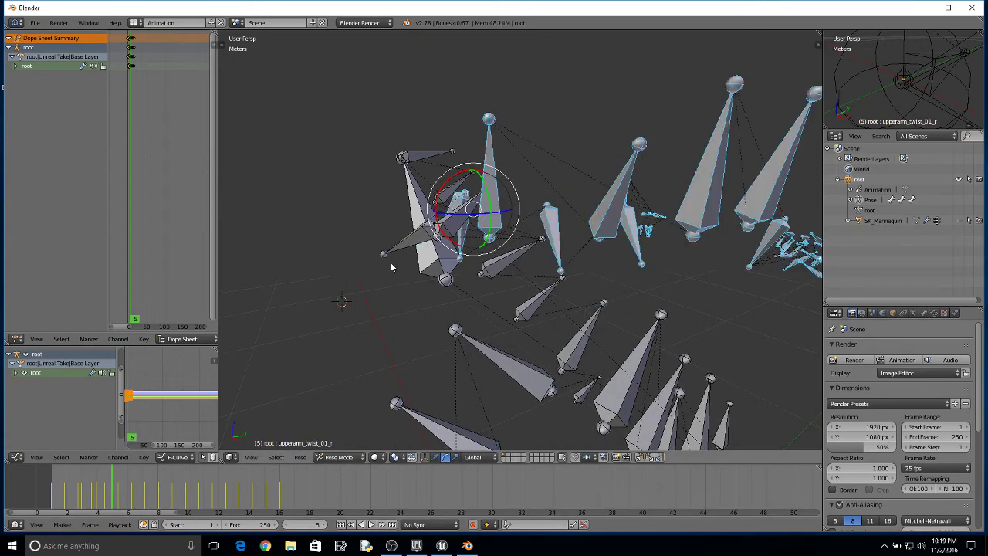
{"action": "key", "text": "i"}
{"action": "left_click", "coordinate": [391, 268]}
{"action": "key", "text": "i"}
{"action": "left_click", "coordinate": [382, 286]}
Paste the copied arm pose at frame 6 and insert Rotation and Location keyframes for the selected arm bones
{"action": "left_click", "coordinate": [132, 486]}
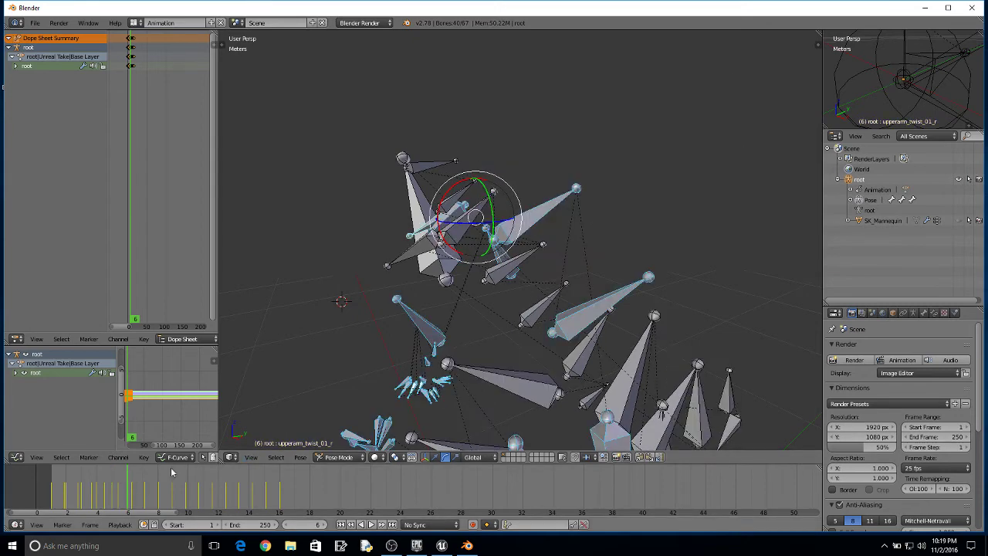
{"action": "key", "text": "alt+r"}
{"action": "key", "text": "i"}
{"action": "left_click", "coordinate": [363, 310]}
{"action": "key", "text": "i"}
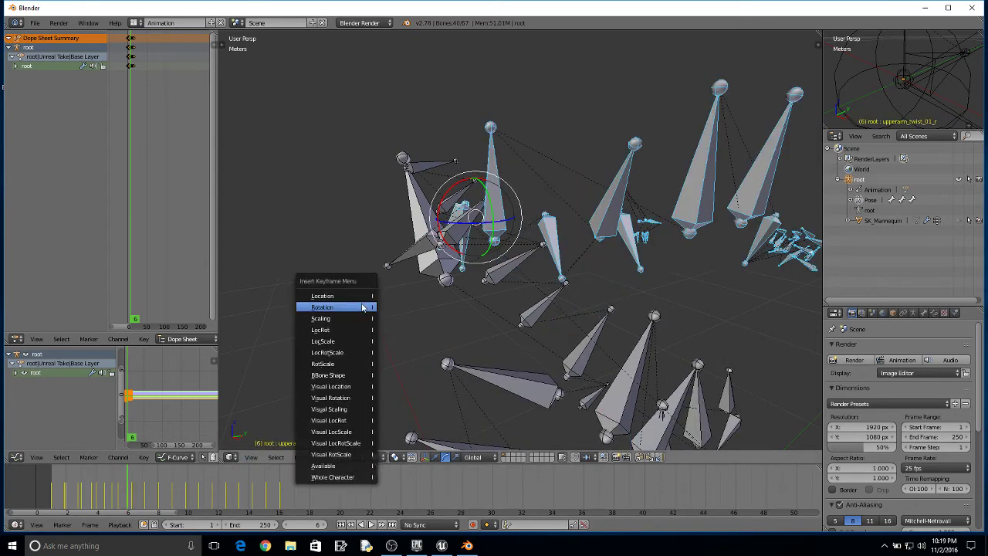
{"action": "left_click", "coordinate": [349, 299]}
Paste the copied arm pose at frame 7 and insert Rotation and Location keyframes for the selected arm bones
{"action": "left_click", "coordinate": [143, 488]}
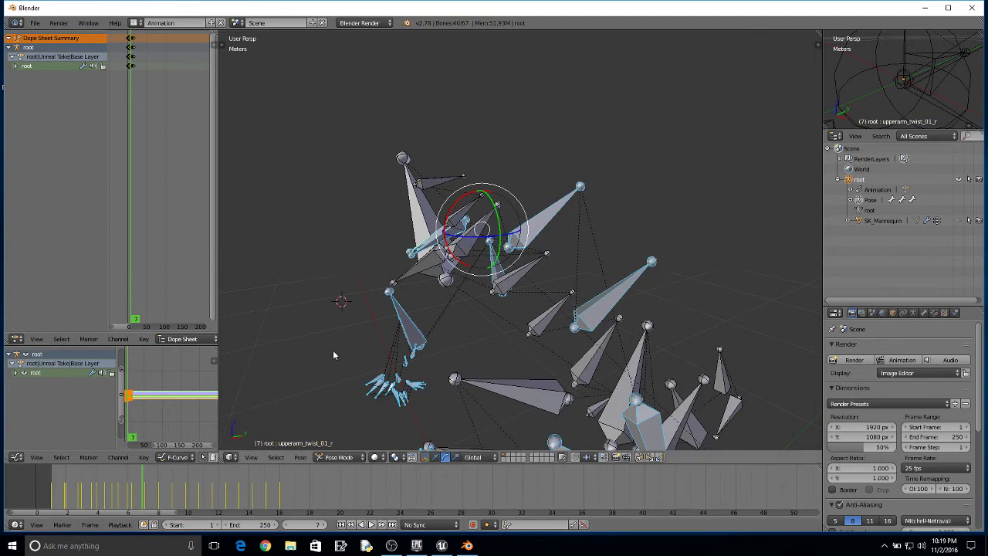
{"action": "key", "text": "alt+r"}
{"action": "key", "text": "i"}
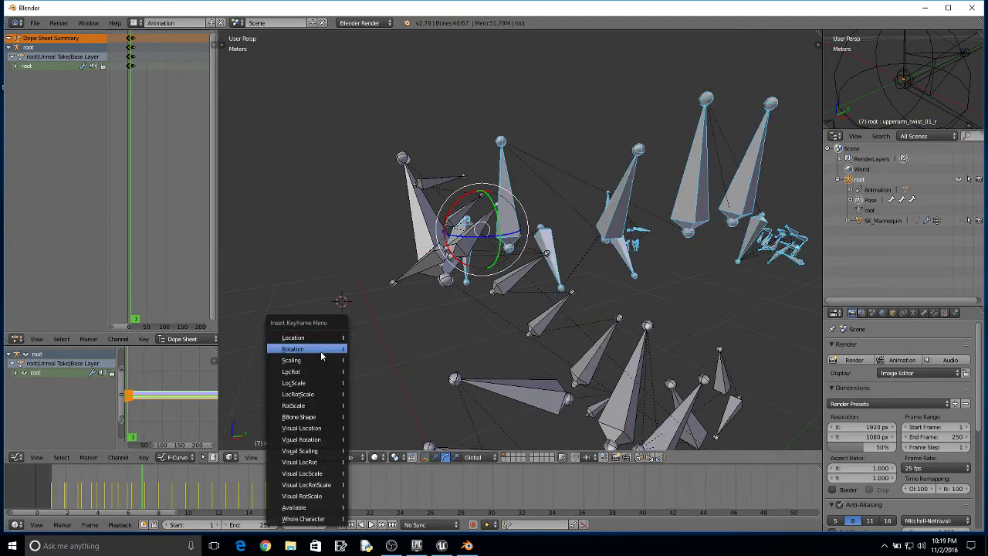
{"action": "left_click", "coordinate": [318, 342]}
{"action": "key", "text": "i"}
{"action": "left_click", "coordinate": [316, 331]}
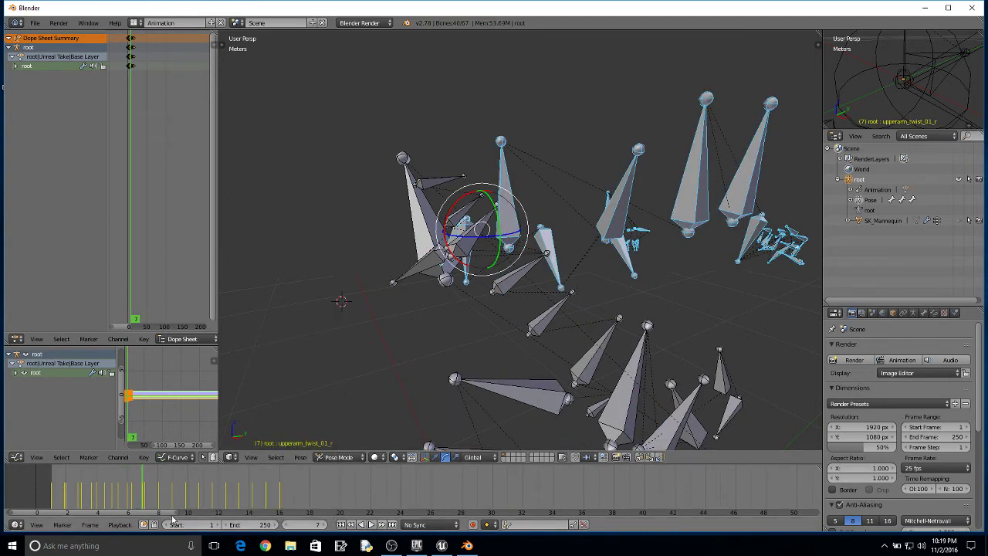
Paste the copied arm pose at frame 8 and key the selected bones' Rotation and Location
{"action": "left_click", "coordinate": [159, 477]}
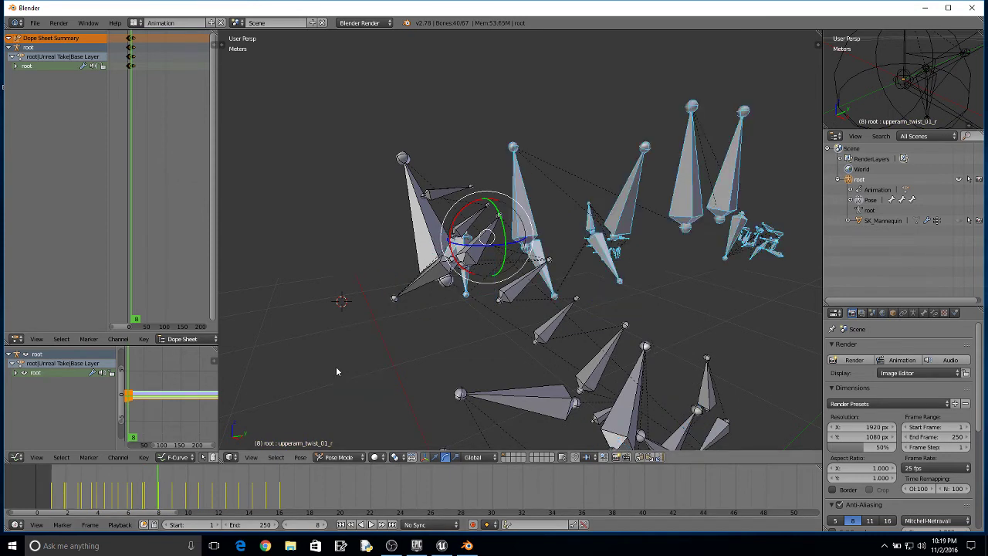
{"action": "key", "text": "i"}
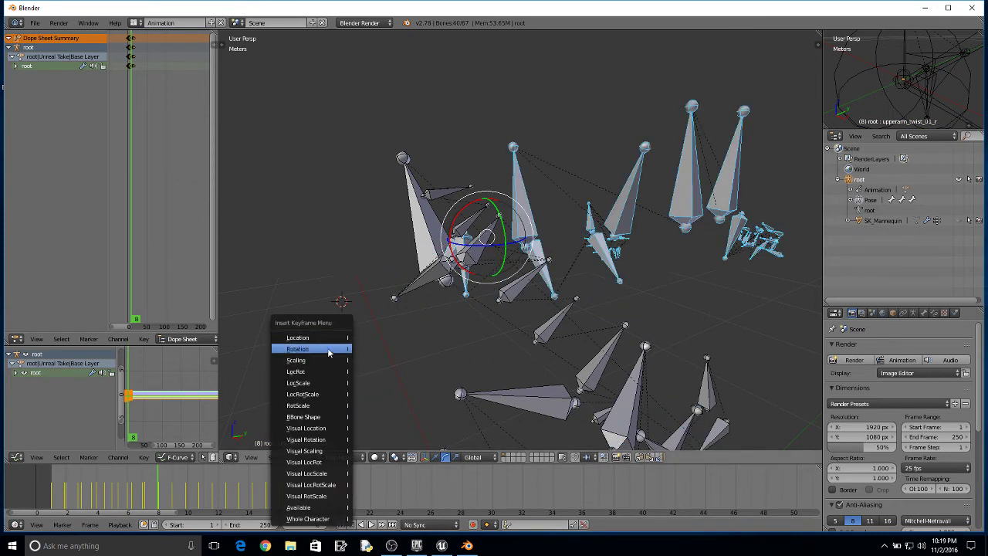
{"action": "left_click", "coordinate": [328, 349]}
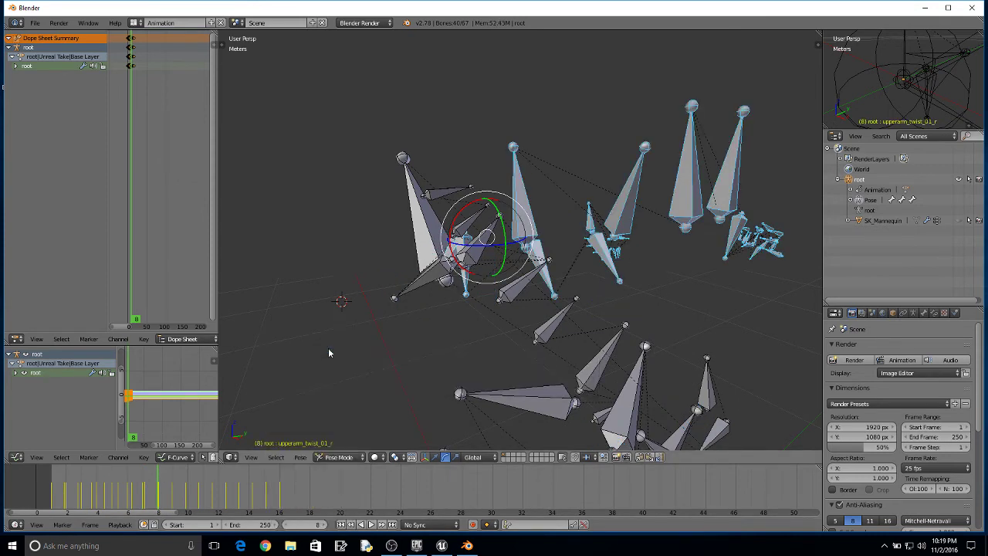
{"action": "key", "text": "i"}
{"action": "left_click", "coordinate": [323, 344]}
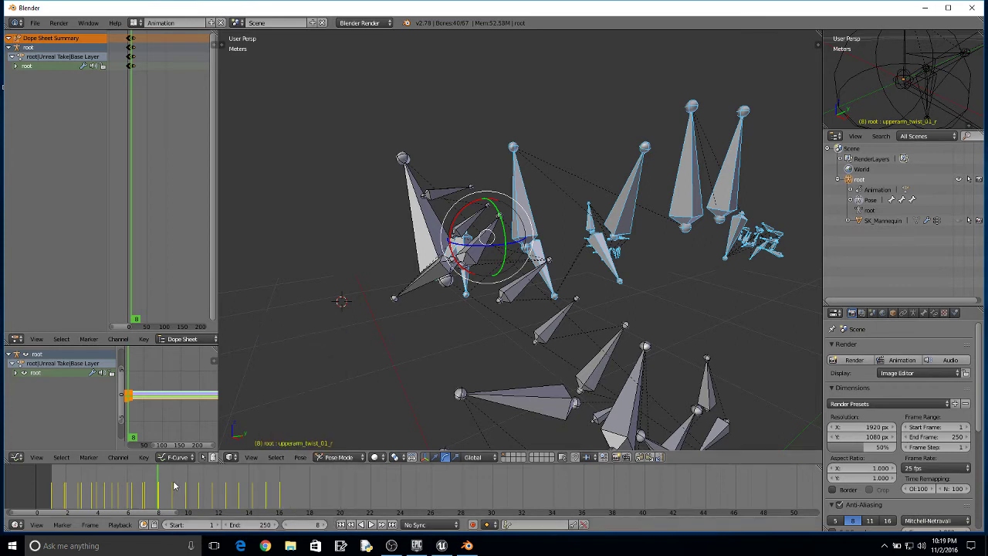
Advance to frame 9, paste the copied arm pose onto the selected bones, and insert Rotation and Location keyframes
{"action": "key", "text": "Right"}
{"action": "key", "text": "ctrl+v"}
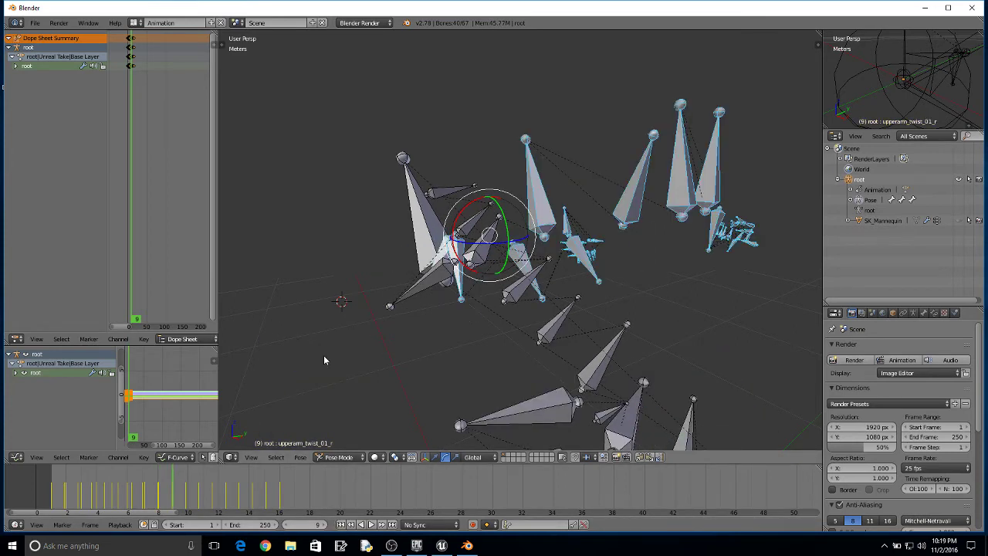
{"action": "key", "text": "i"}
{"action": "left_click", "coordinate": [324, 345]}
{"action": "key", "text": "i"}
{"action": "left_click", "coordinate": [325, 346]}
Paste the copied arm pose onto the selected bones at frame 10 and insert Location and Rotation keyframes
{"action": "key", "text": "Right"}
{"action": "key", "text": "ctrl+v"}
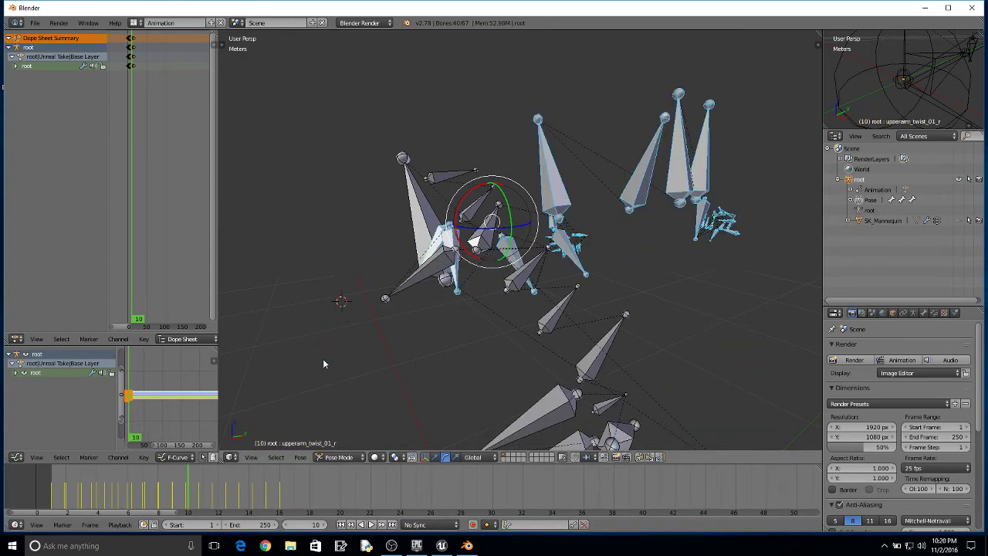
{"action": "key", "text": "i"}
{"action": "left_click", "coordinate": [325, 348]}
{"action": "key", "text": "i"}
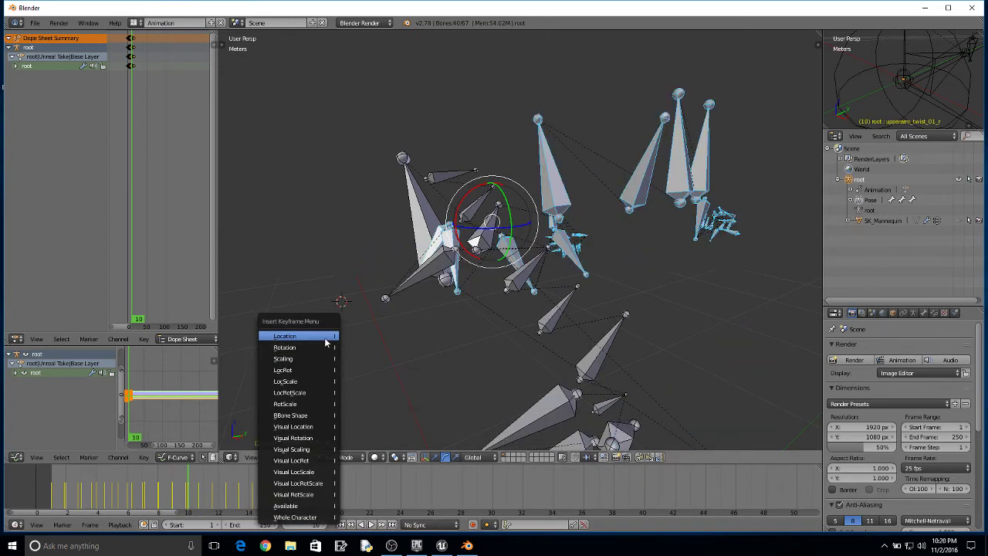
{"action": "left_click", "coordinate": [324, 349]}
Apply the copied arm pose to the selected bones at frame 11 and insert Location and Rotation keyframes
{"action": "left_click", "coordinate": [203, 480]}
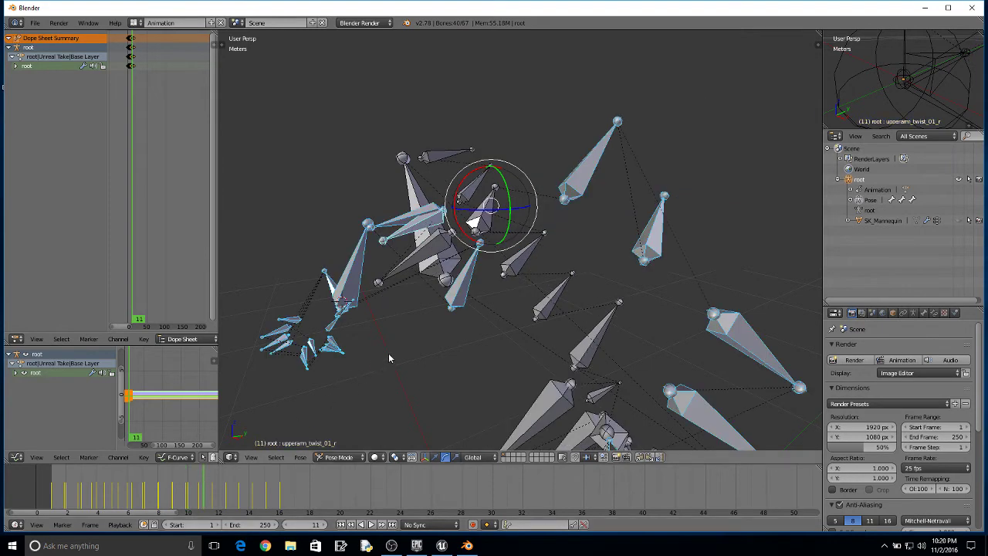
{"action": "key", "text": "ctrl+shift+v"}
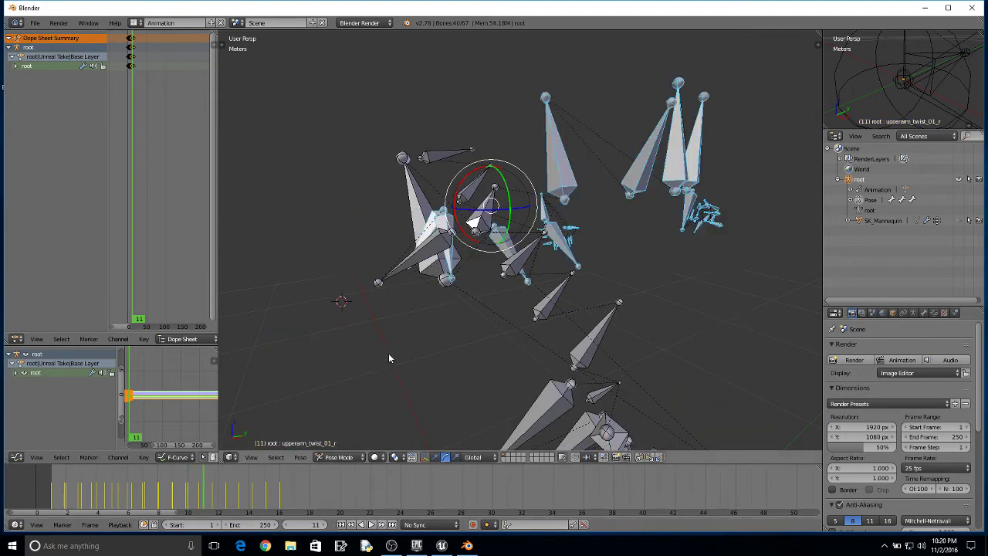
{"action": "key", "text": "i"}
{"action": "left_click", "coordinate": [364, 347]}
{"action": "key", "text": "i"}
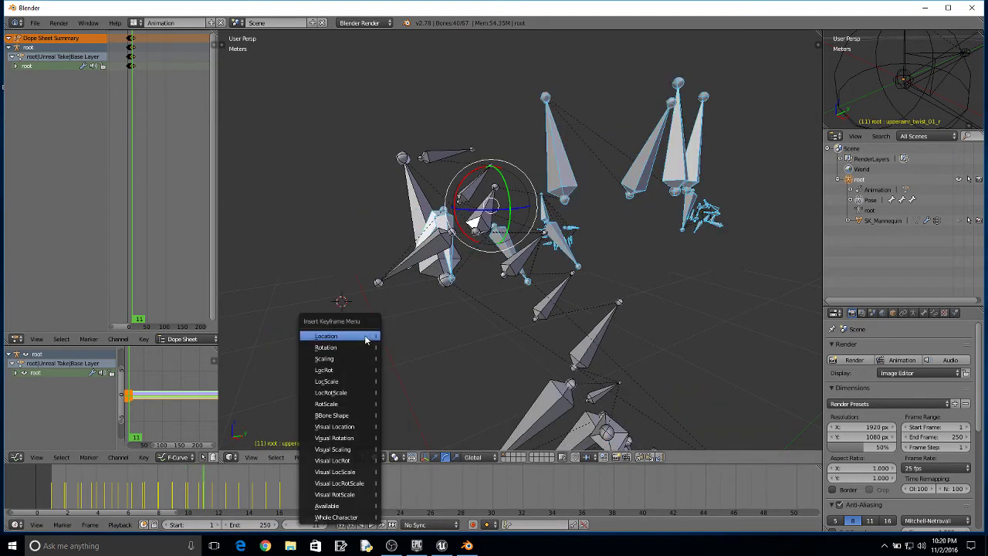
{"action": "left_click", "coordinate": [364, 347]}
Advance to frame 12, paste the copied arm pose, and key the selected bones' Location and Rotation
{"action": "key", "text": "Right"}
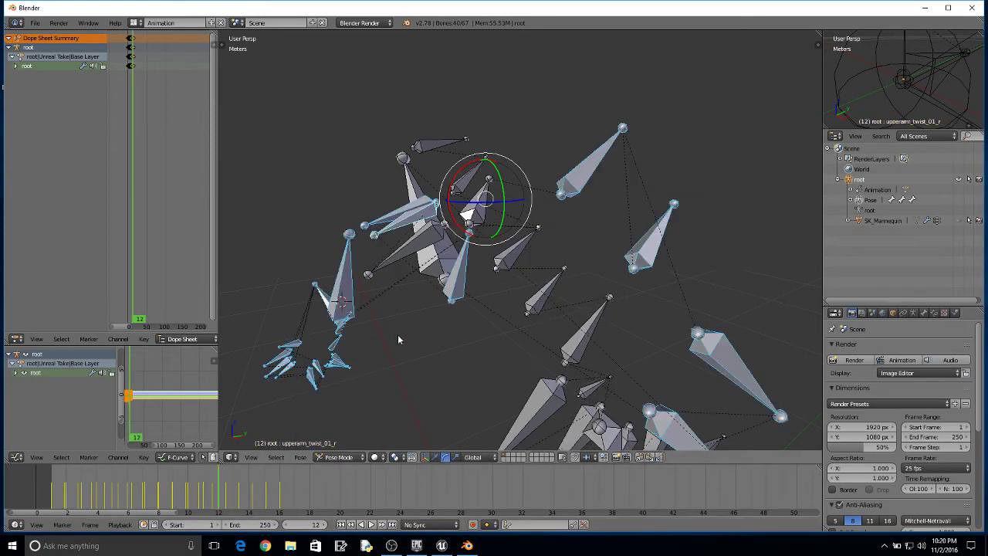
{"action": "key", "text": "ctrl+shift+v"}
{"action": "key", "text": "i"}
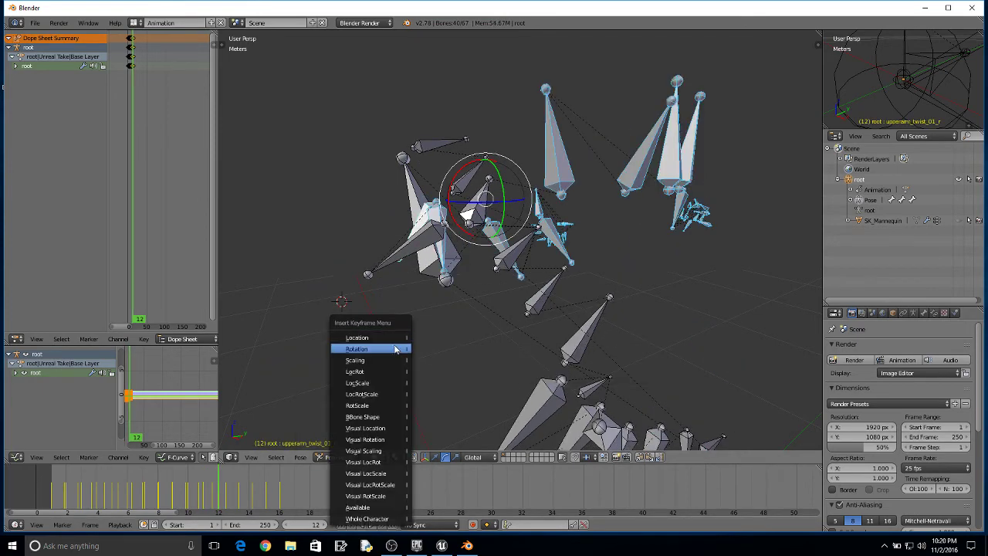
{"action": "left_click", "coordinate": [398, 347]}
Paste the copied arm pose onto the selected bones at frame 13 and insert Location and Rotation keyframes
{"action": "left_click", "coordinate": [237, 480]}
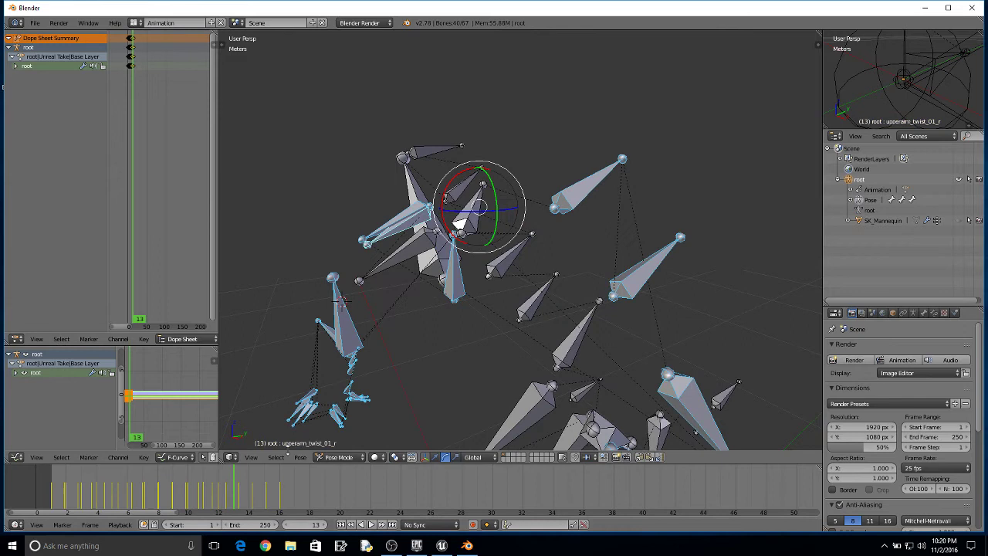
{"action": "key", "text": "ctrl+shift+v"}
{"action": "key", "text": "i"}
{"action": "left_click", "coordinate": [388, 352]}
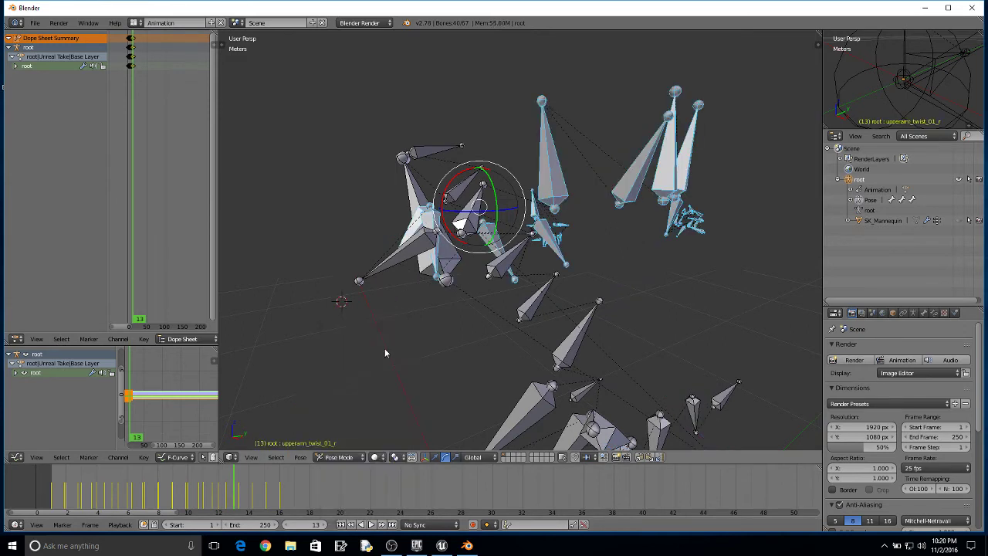
{"action": "key", "text": "i"}
{"action": "left_click", "coordinate": [380, 348]}
Paste the copied arm pose at frame 14 and insert a Location and a Rotation keyframe for the selected bones
{"action": "left_click", "coordinate": [252, 488]}
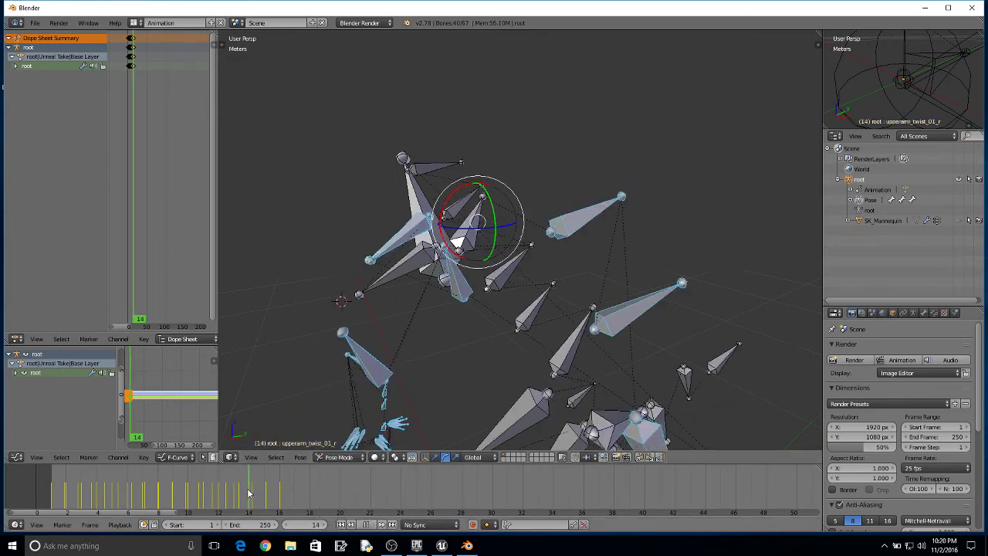
{"action": "key", "text": "ctrl+shift+v"}
{"action": "key", "text": "i"}
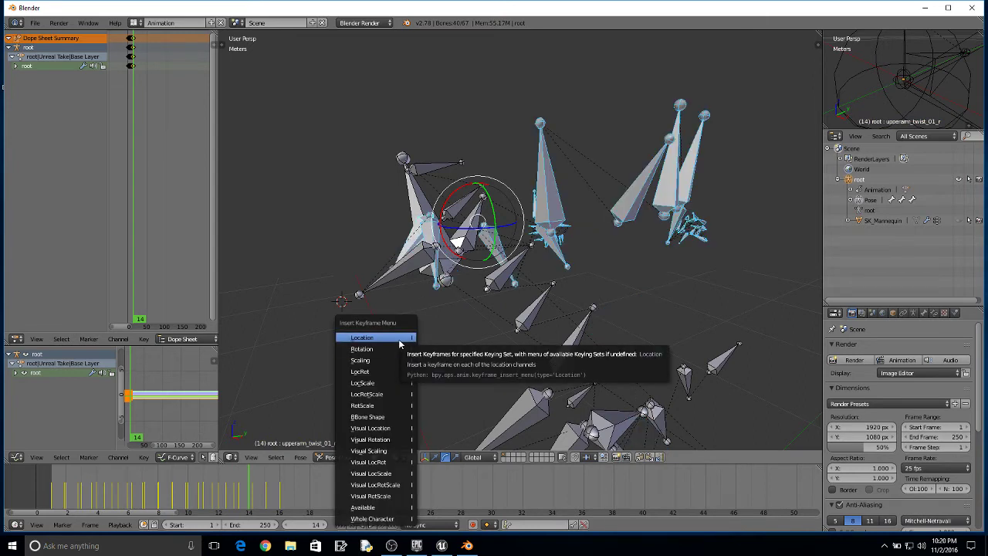
{"action": "left_click", "coordinate": [399, 338]}
{"action": "key", "text": "i"}
{"action": "left_click", "coordinate": [399, 349]}
Paste the copied arm pose onto the selected bones at frame 15 and key their Rotation and Location
{"action": "left_click", "coordinate": [265, 492]}
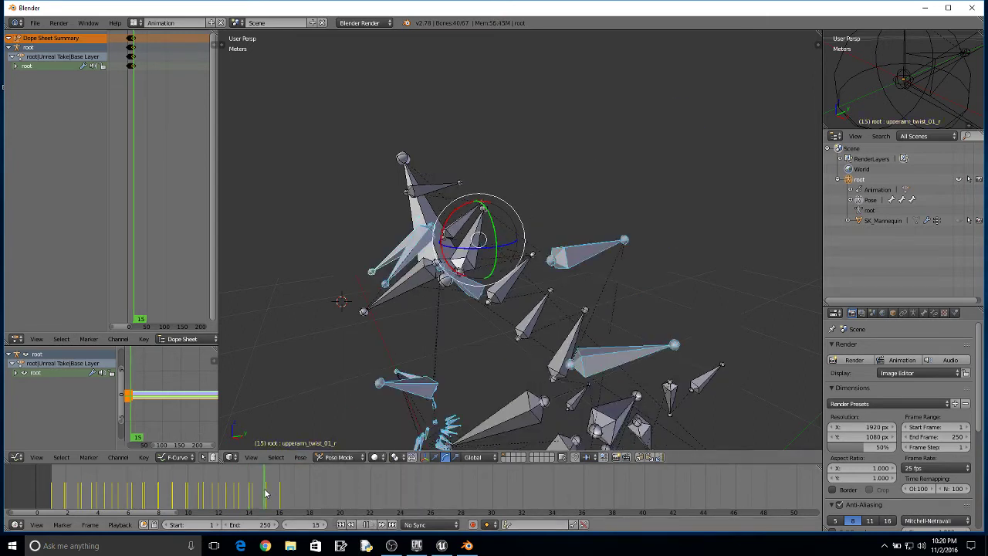
{"action": "key", "text": "alt+r"}
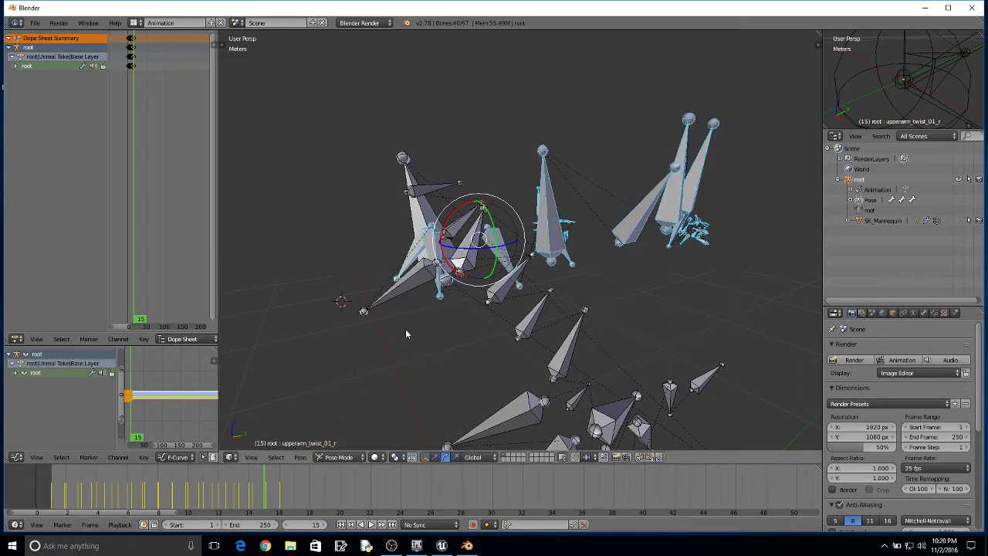
{"action": "key", "text": "i"}
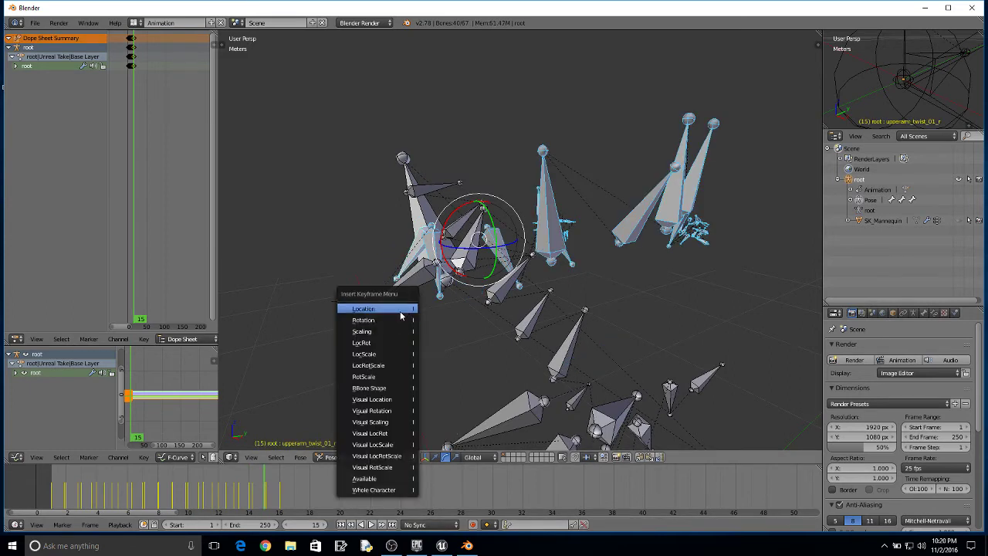
{"action": "left_click", "coordinate": [401, 310]}
Paste the copied arm pose onto the selected bones at frame 16 and insert a Location keyframe
{"action": "left_click", "coordinate": [281, 477]}
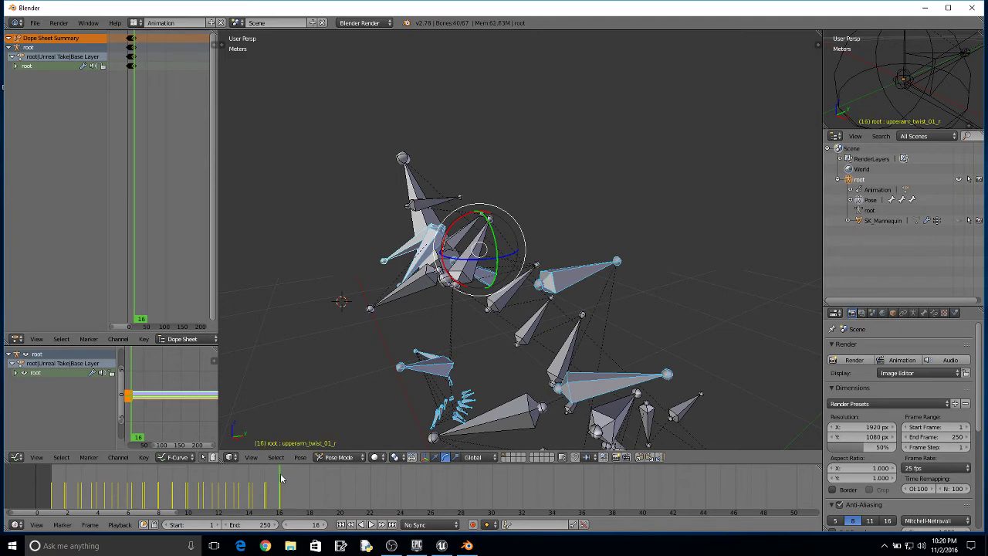
{"action": "key", "text": "alt+r"}
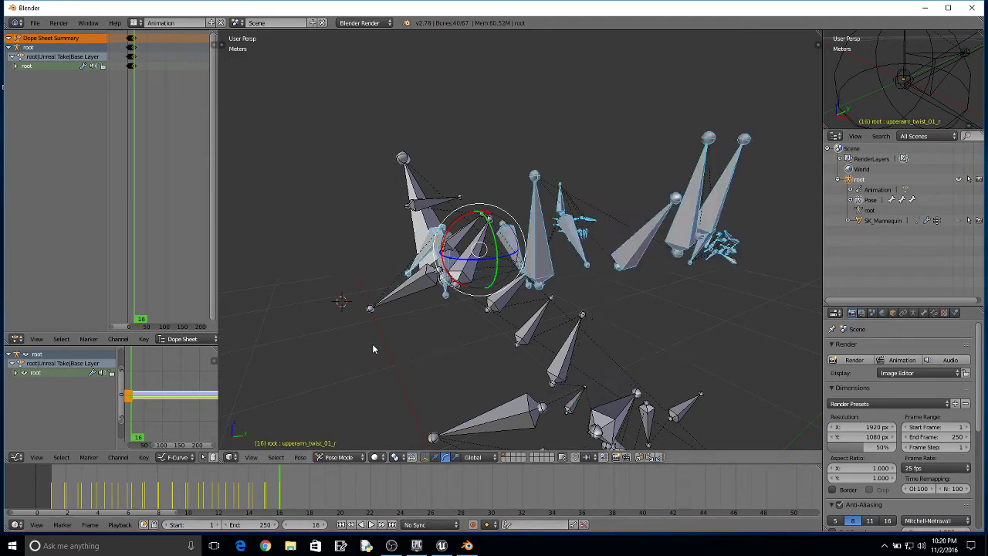
{"action": "key", "text": "i"}
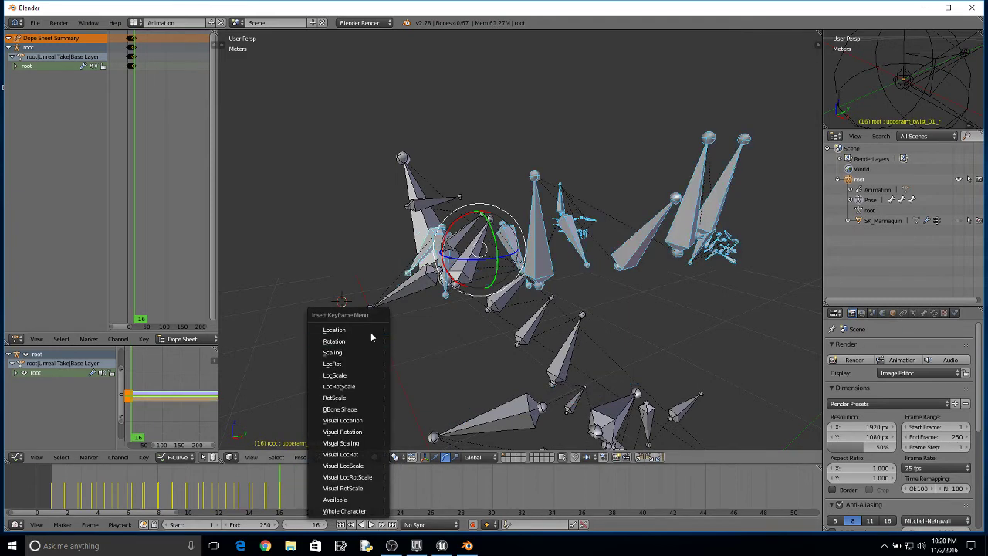
{"action": "left_click", "coordinate": [370, 332]}
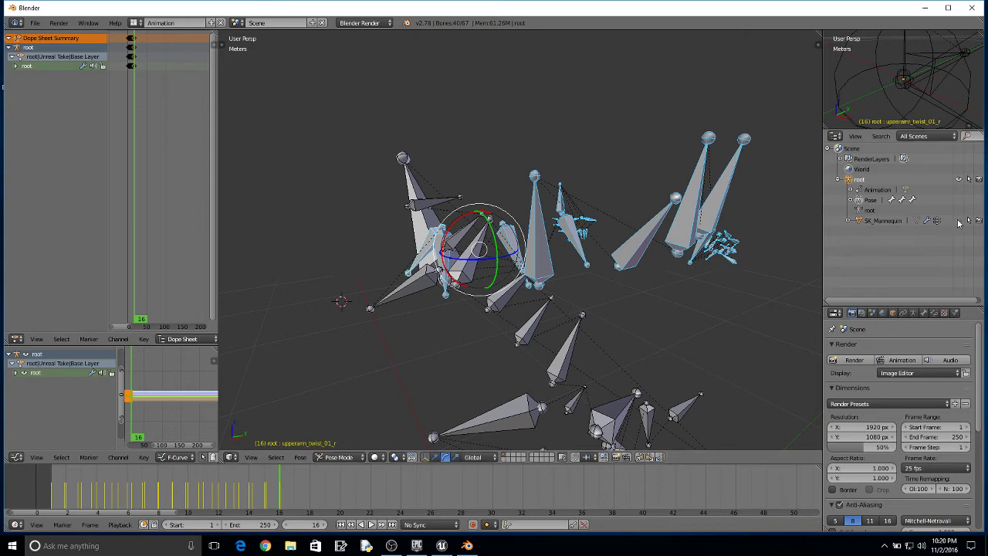
Show the SK_Mannequin mesh and play the run animation from frame 1 to review the arm pose from behind
{"action": "left_click", "coordinate": [959, 221]}
{"action": "middle_click_drag", "start_coordinate": [603, 361], "coordinate": [329, 321]}
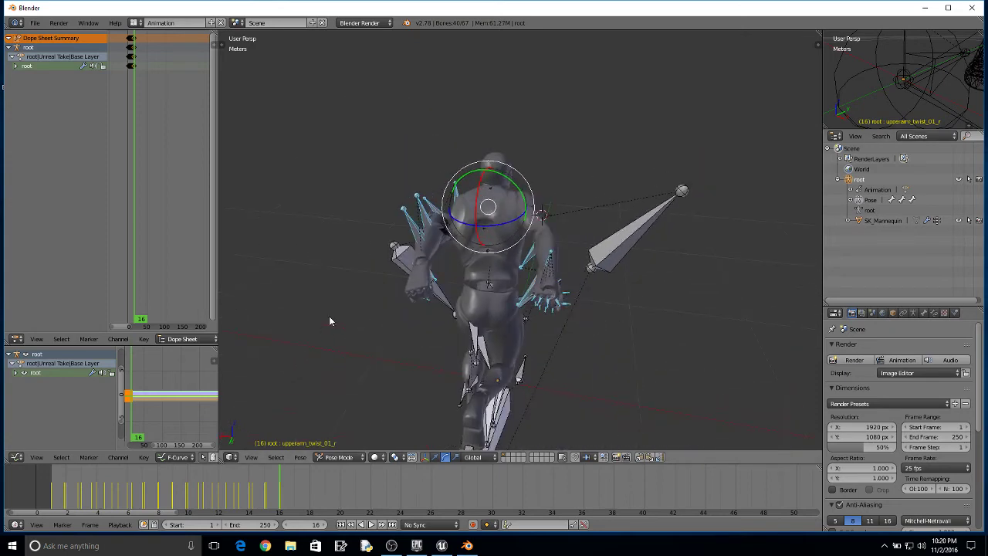
{"action": "left_click", "coordinate": [52, 493]}
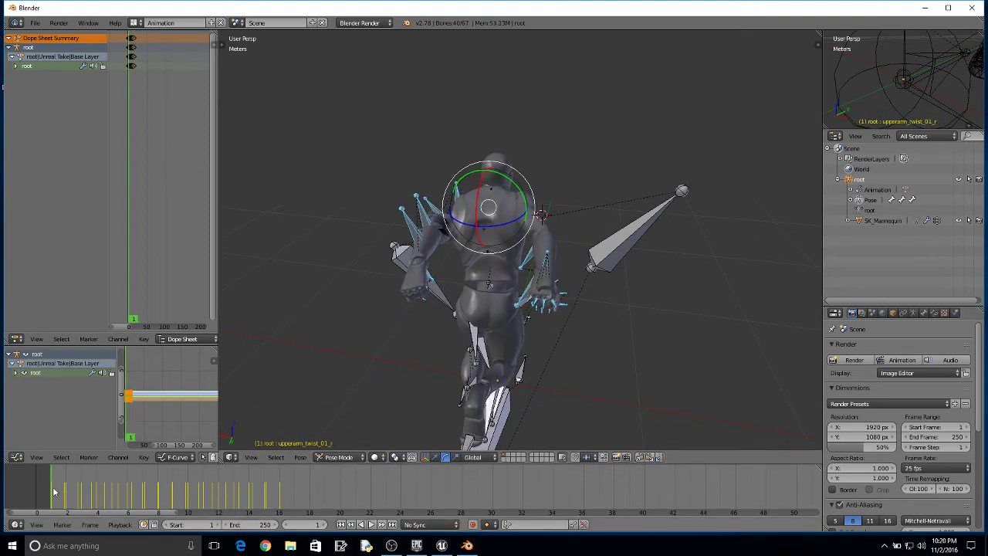
{"action": "key", "text": "alt+a"}
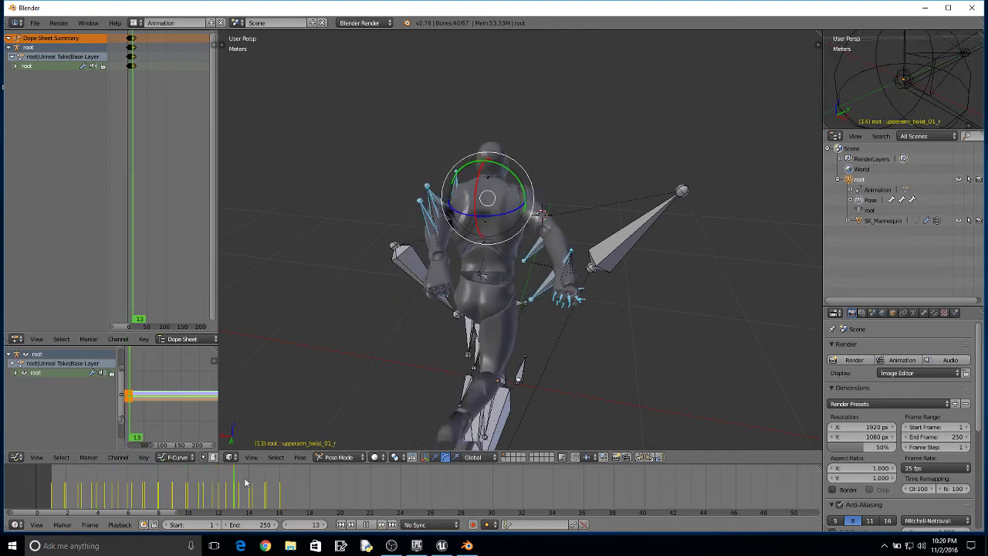
{"action": "left_click_drag", "start_coordinate": [280, 481], "coordinate": [55, 489]}
{"action": "key", "text": "alt+a"}
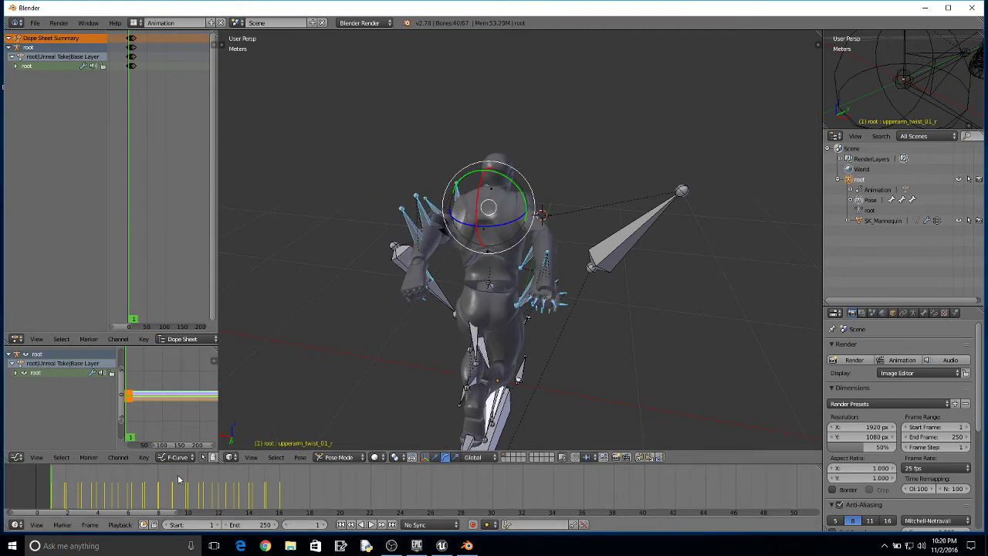
Export the animated character as an FBX file named NinjaRun.fbx into the BlenderAnimation folder on the Desktop
{"action": "left_click", "coordinate": [34, 23]}
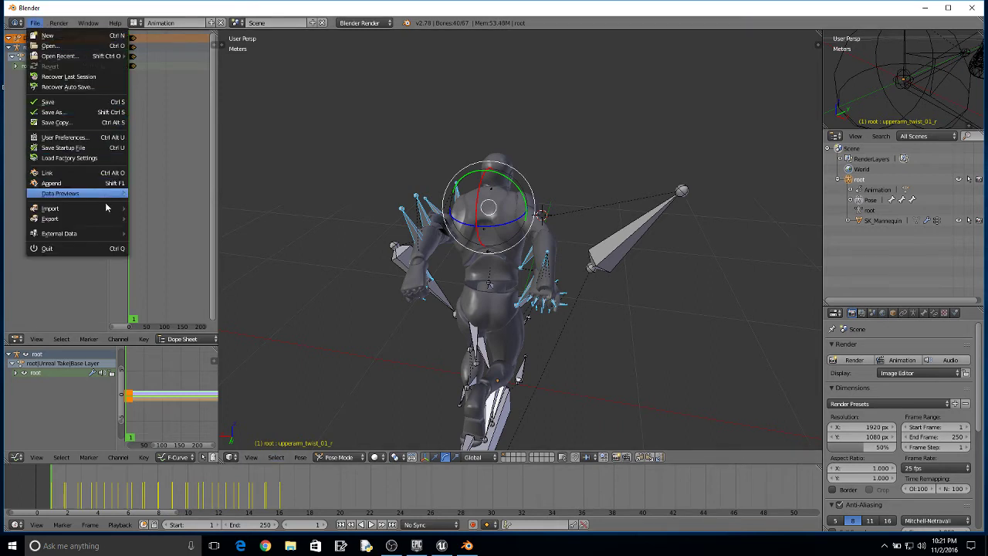
{"action": "mouse_move", "coordinate": [108, 223]}
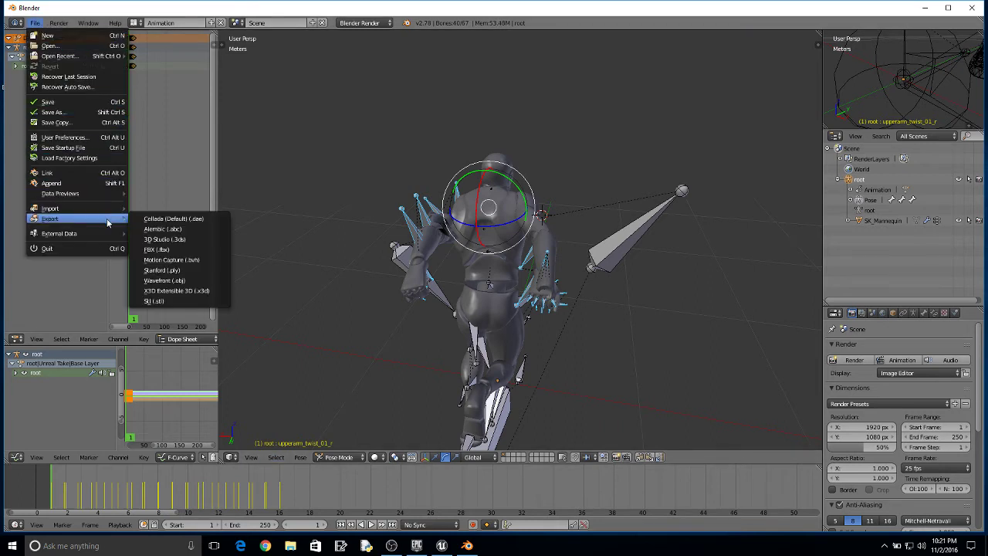
{"action": "left_click", "coordinate": [193, 250]}
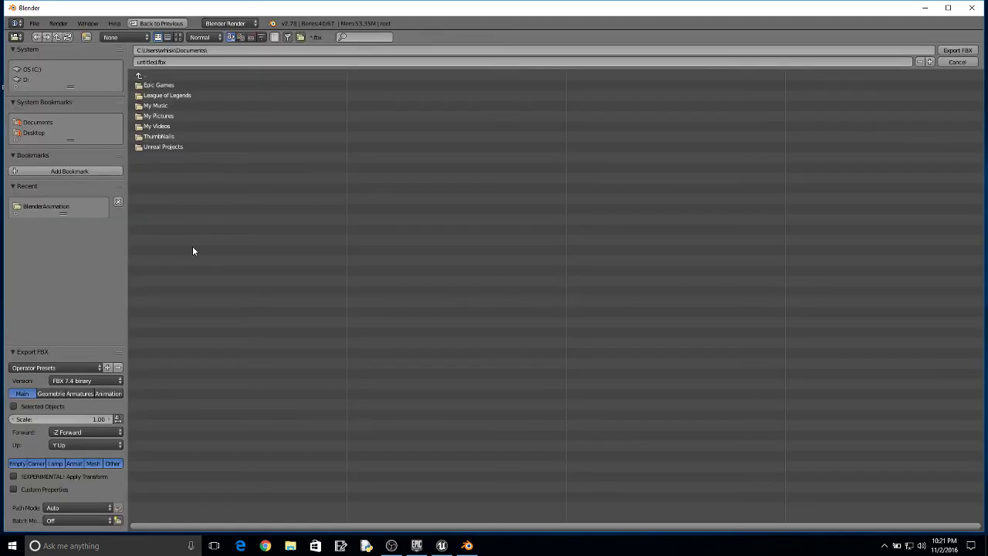
{"action": "left_click", "coordinate": [44, 135]}
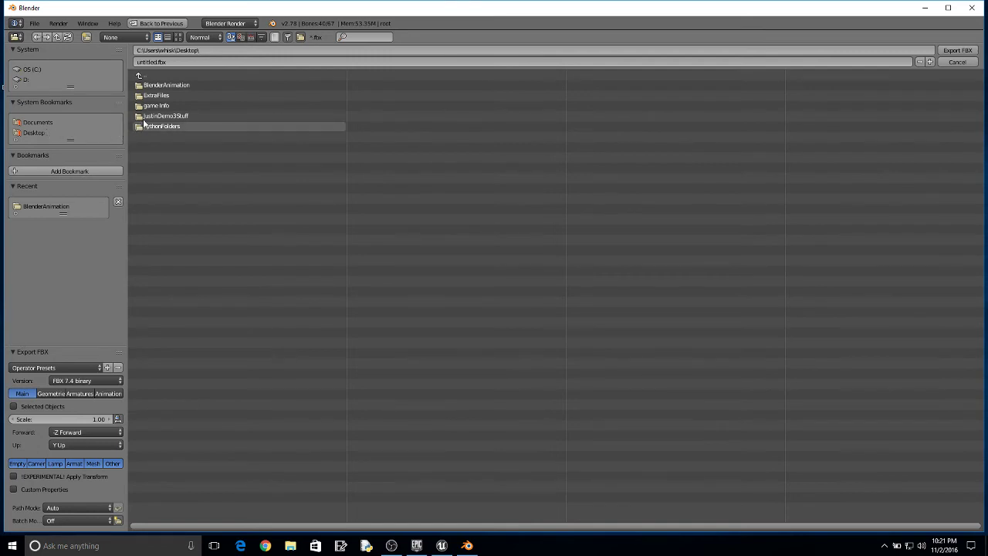
{"action": "left_click", "coordinate": [177, 85]}
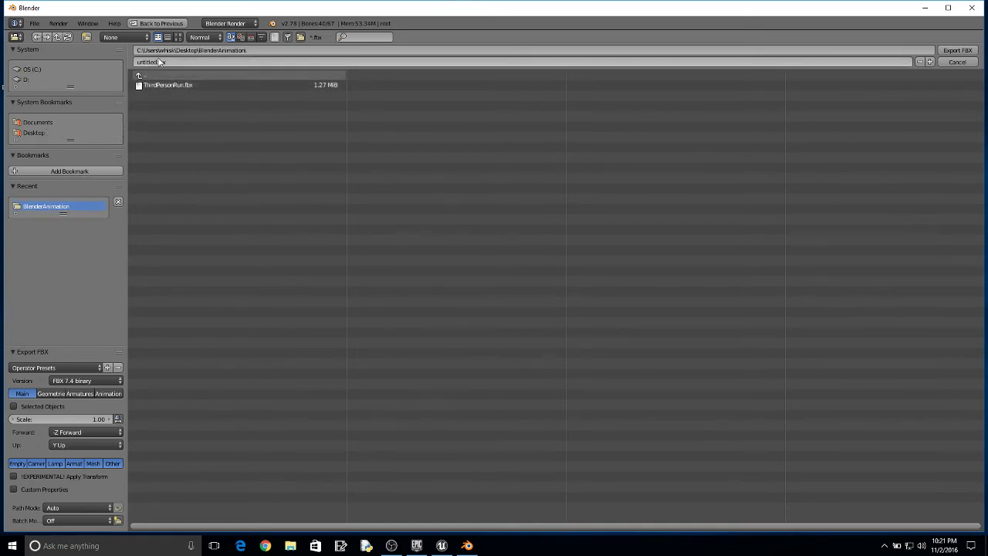
{"action": "left_click", "coordinate": [157, 61]}
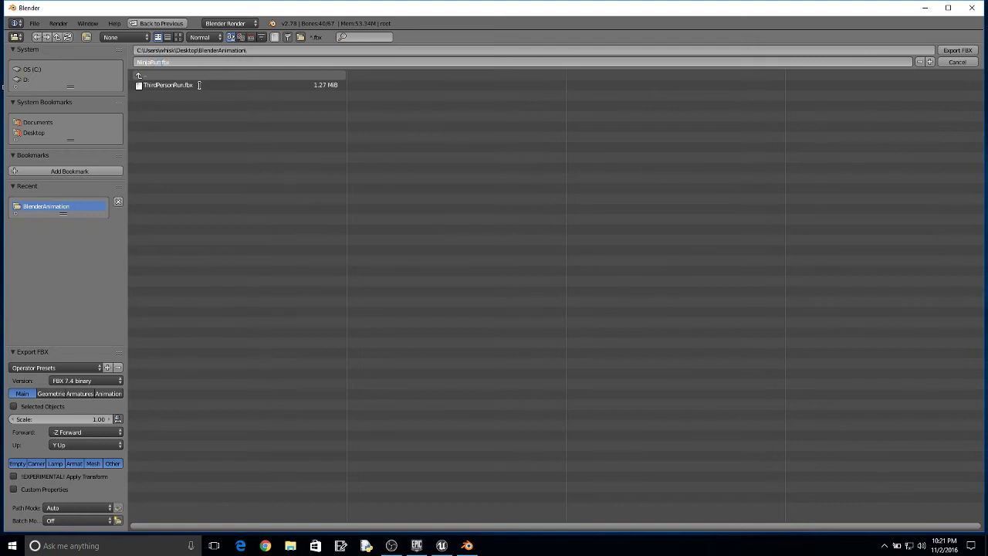
{"action": "left_click", "coordinate": [964, 50]}
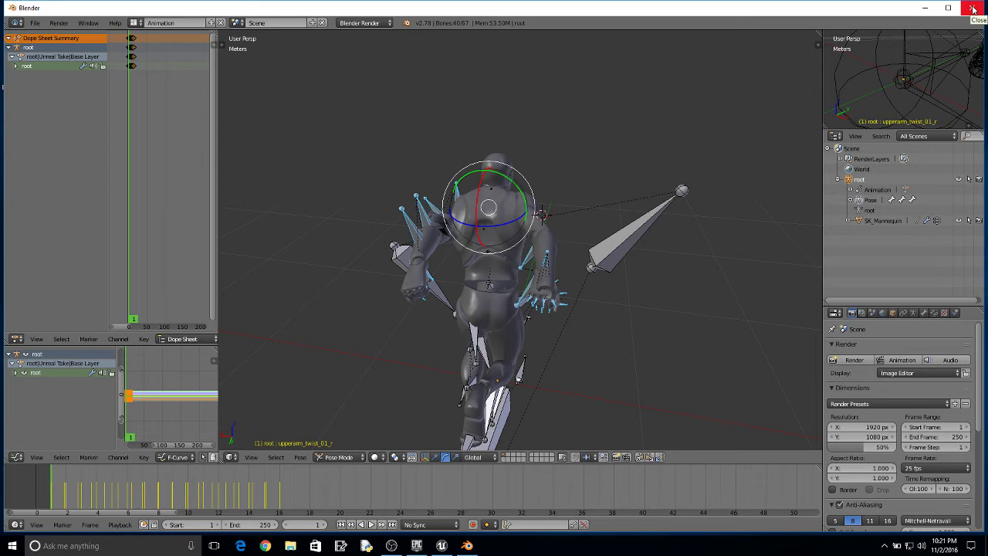
Quit Blender without saving the changes and switch to the Unreal Editor
{"action": "left_click", "coordinate": [972, 9]}
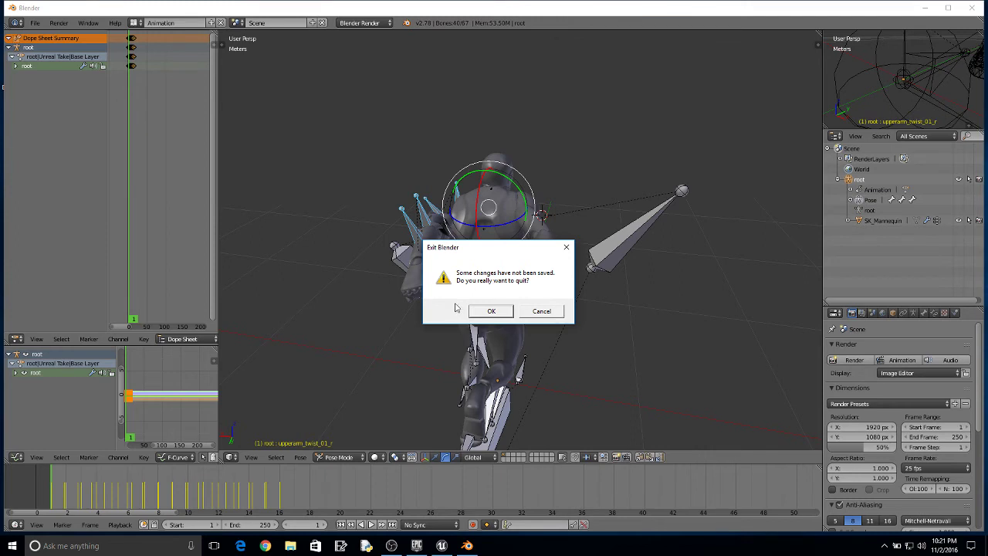
{"action": "left_click", "coordinate": [549, 314]}
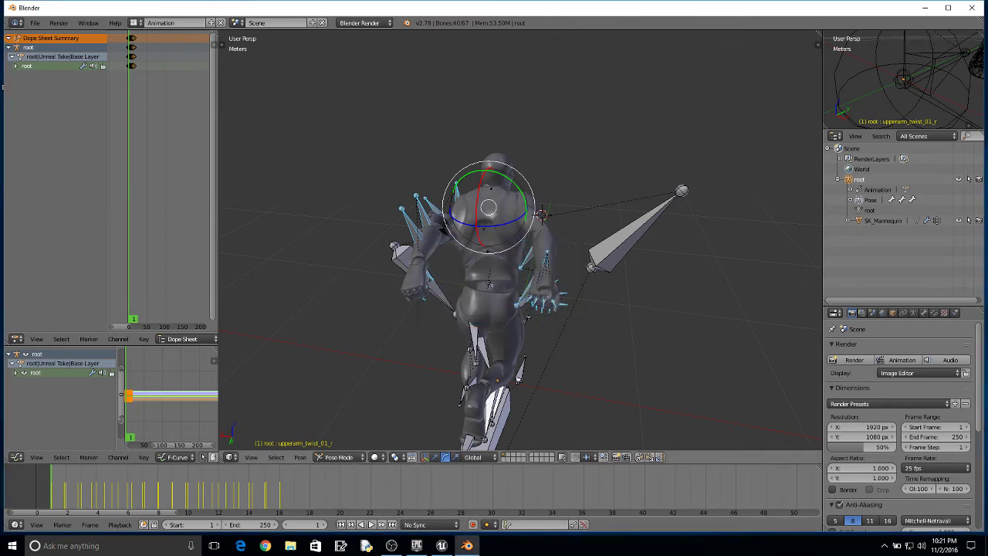
{"action": "left_click", "coordinate": [972, 9]}
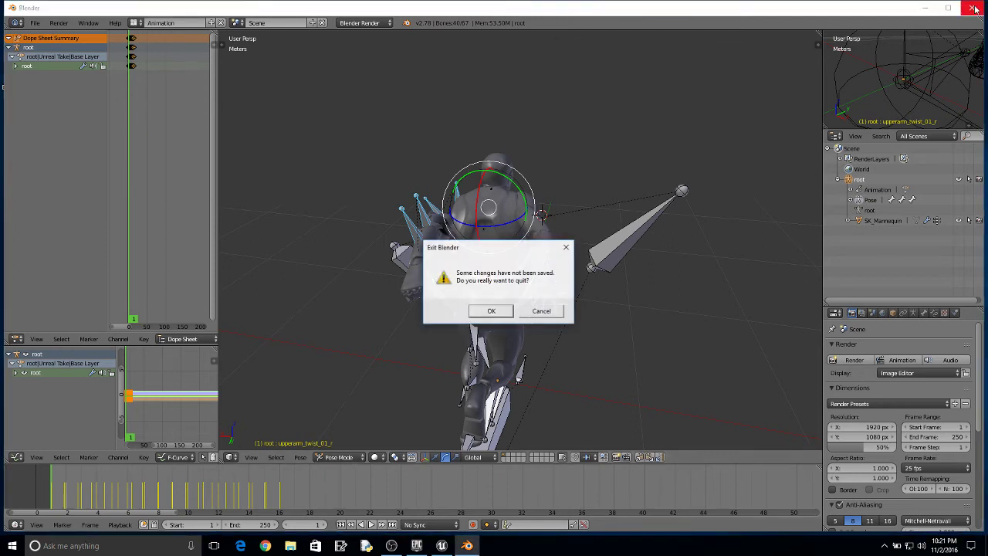
{"action": "left_click", "coordinate": [501, 313]}
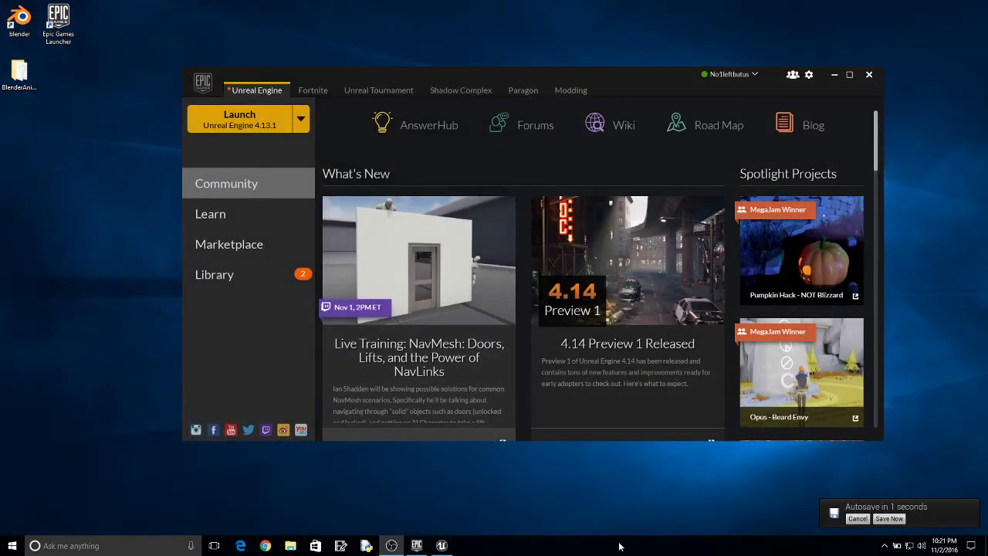
{"action": "left_click", "coordinate": [441, 544]}
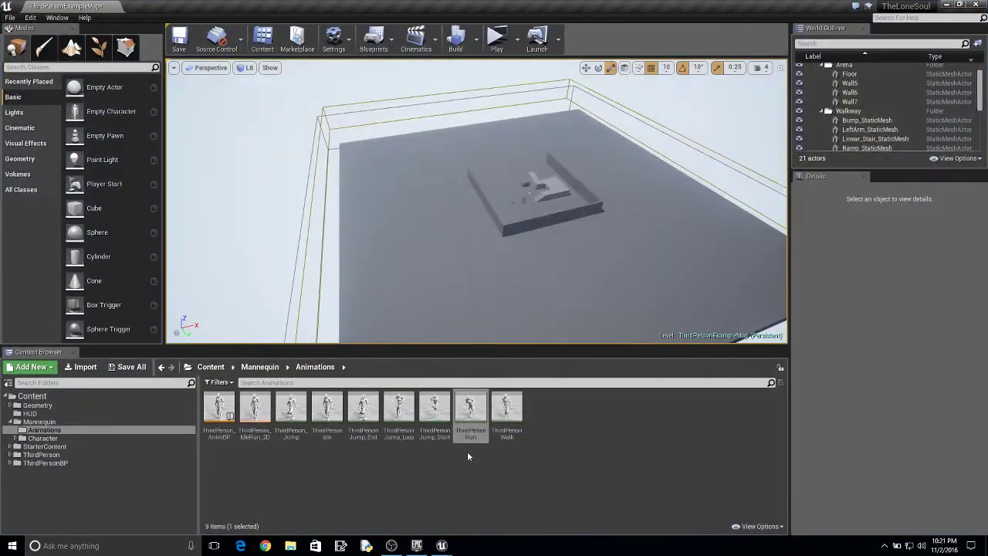
Collapse the Mannequin folder and create a new folder named CustomMadeAnimations directly under Content
{"action": "left_click", "coordinate": [10, 422]}
{"action": "left_click", "coordinate": [10, 422]}
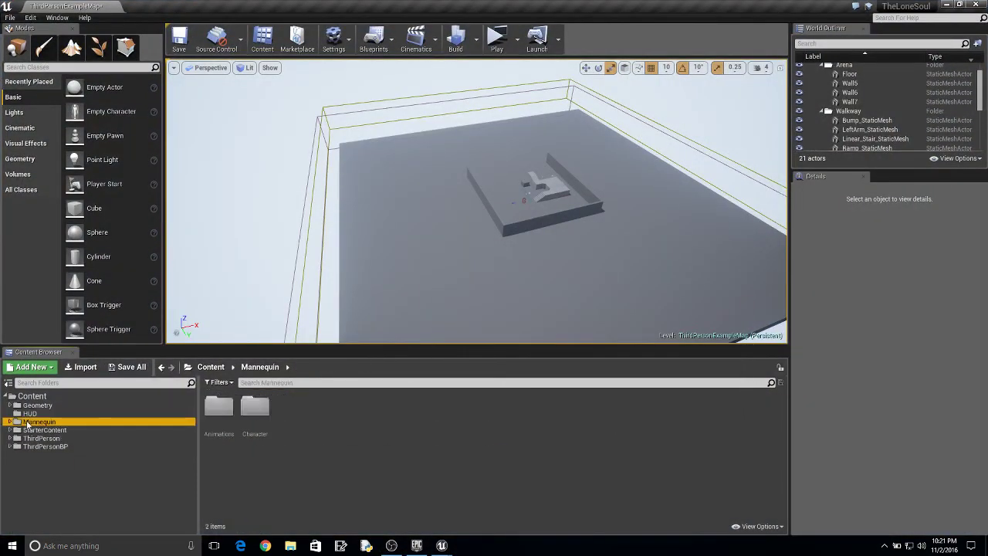
{"action": "left_click", "coordinate": [75, 396]}
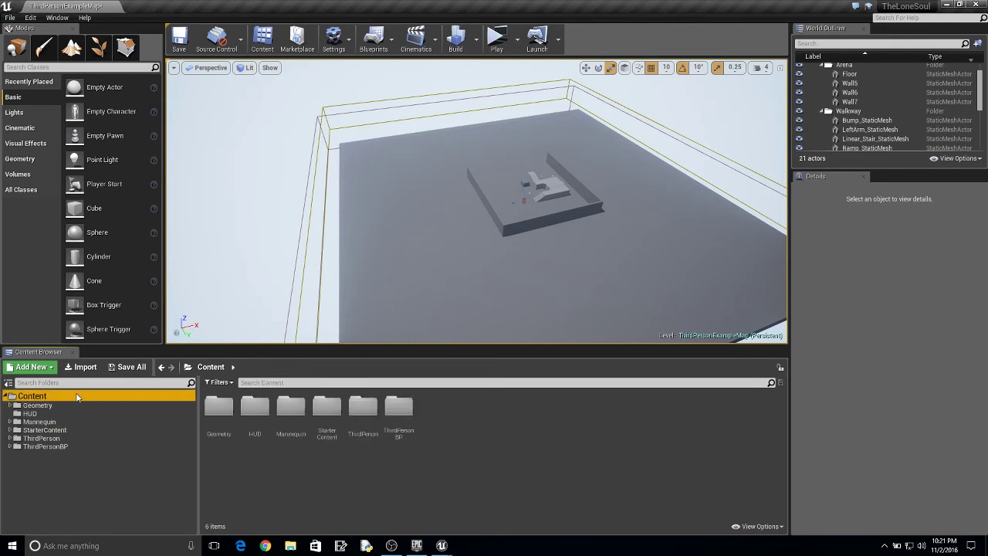
{"action": "right_click", "coordinate": [75, 396]}
{"action": "mouse_move", "coordinate": [108, 226]}
{"action": "left_click", "coordinate": [197, 225]}
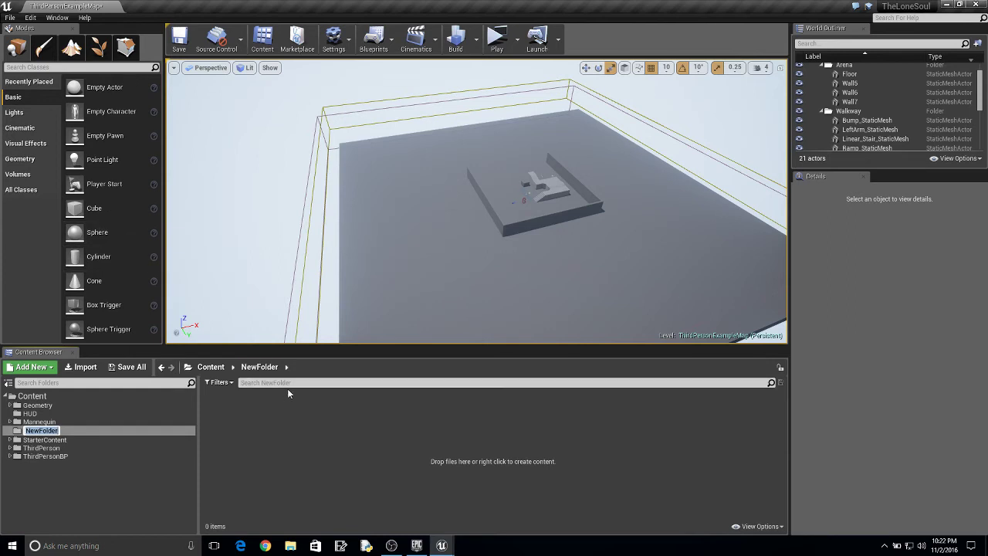
{"action": "type", "text": "Custom"}
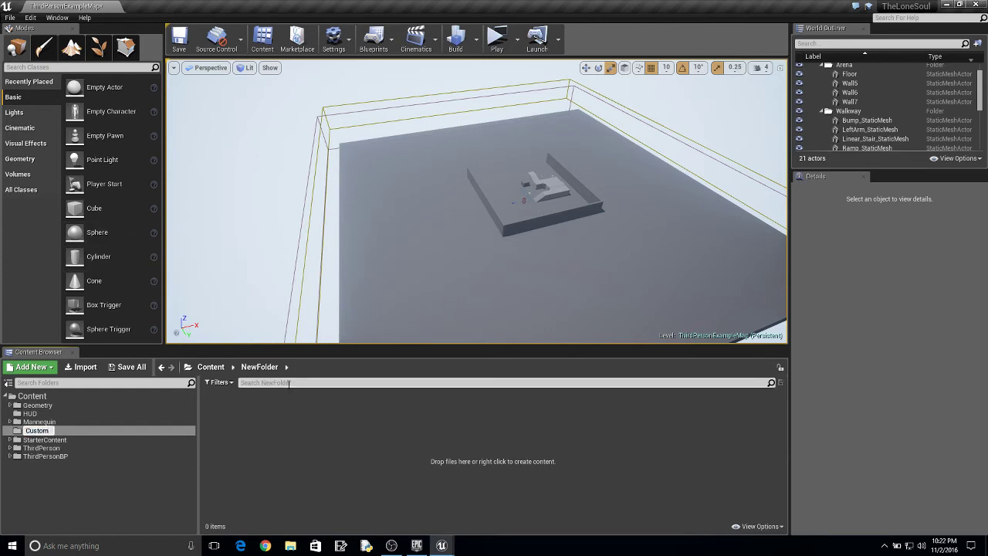
{"action": "type", "text": "MadeAnimations"}
{"action": "key", "text": "Return"}
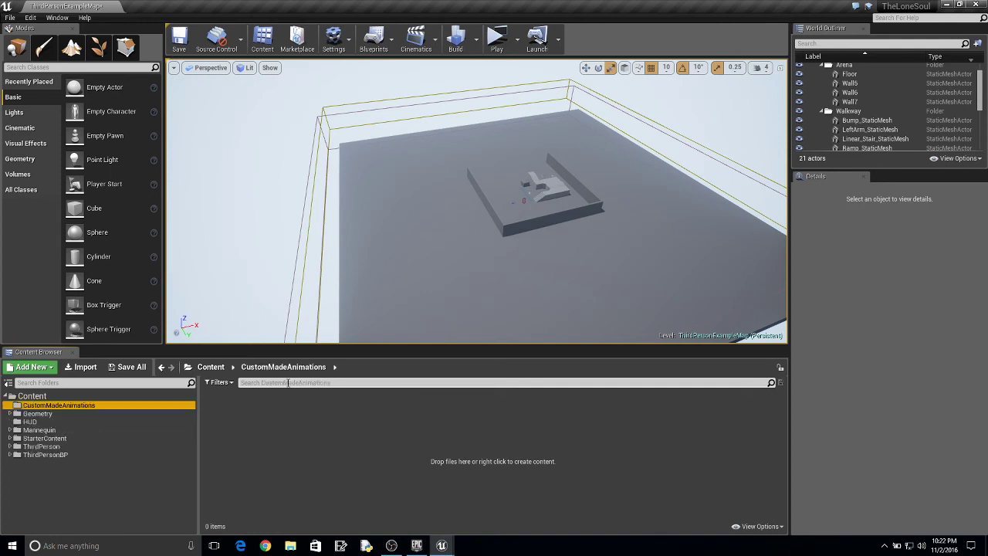
Start importing NinjaRun.fbx from the Desktop's BlenderAnimation folder into CustomMadeAnimations
{"action": "right_click", "coordinate": [287, 423]}
{"action": "left_click", "coordinate": [287, 423]}
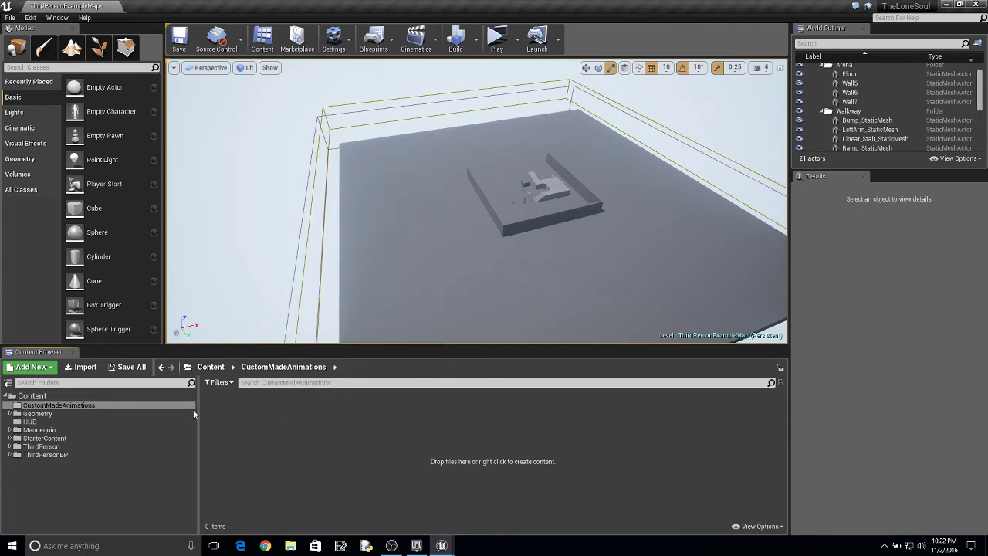
{"action": "left_click", "coordinate": [85, 367]}
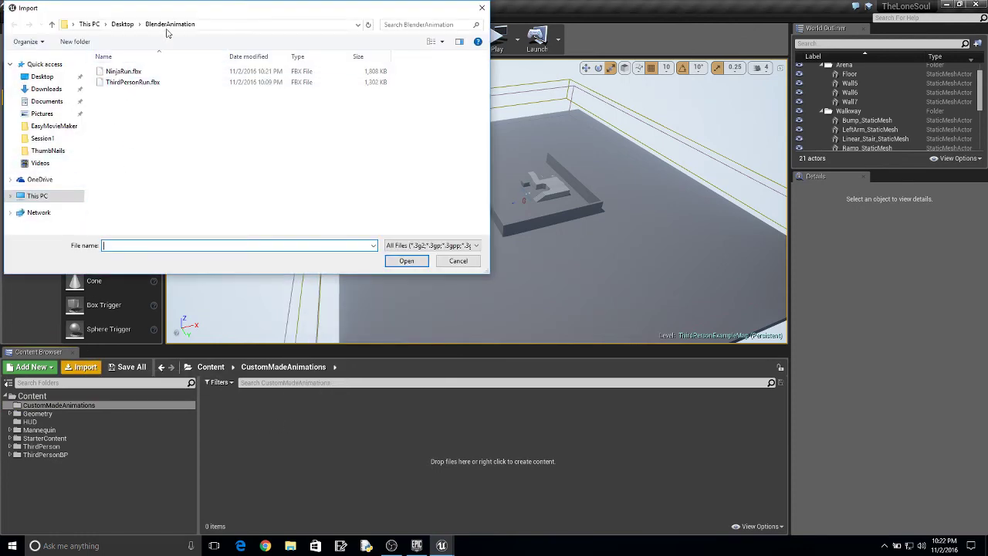
{"action": "left_click", "coordinate": [93, 25]}
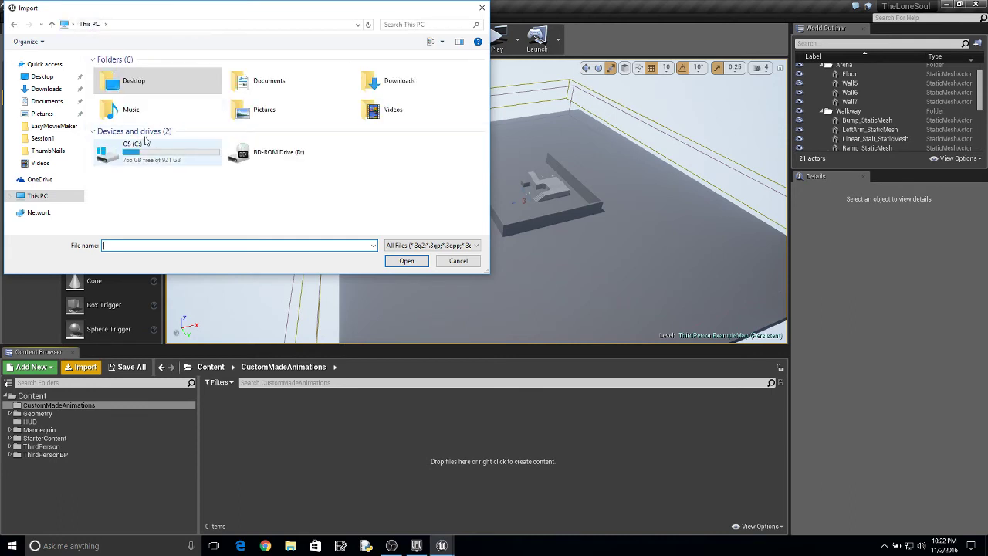
{"action": "double_click", "coordinate": [153, 82]}
{"action": "double_click", "coordinate": [152, 72]}
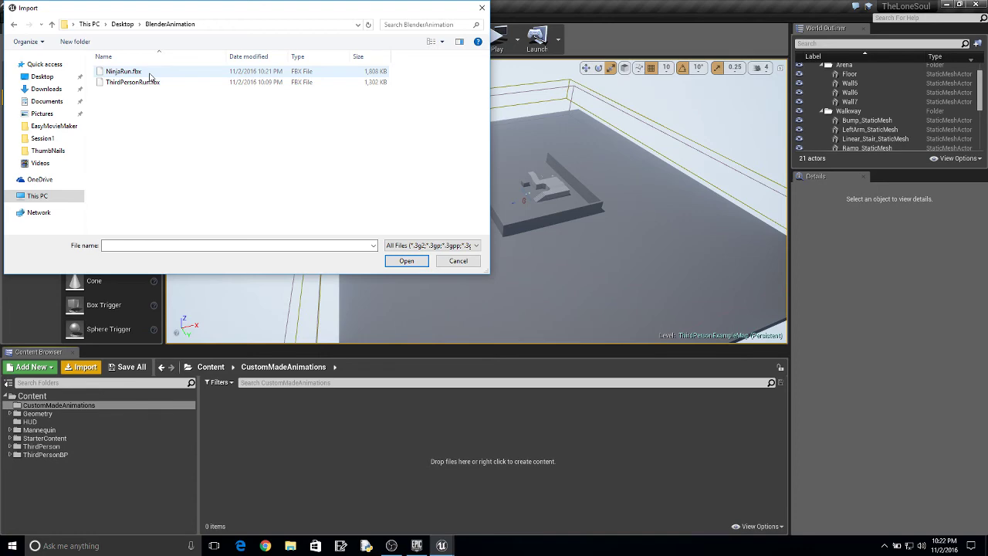
{"action": "left_click", "coordinate": [151, 73]}
{"action": "left_click", "coordinate": [421, 262]}
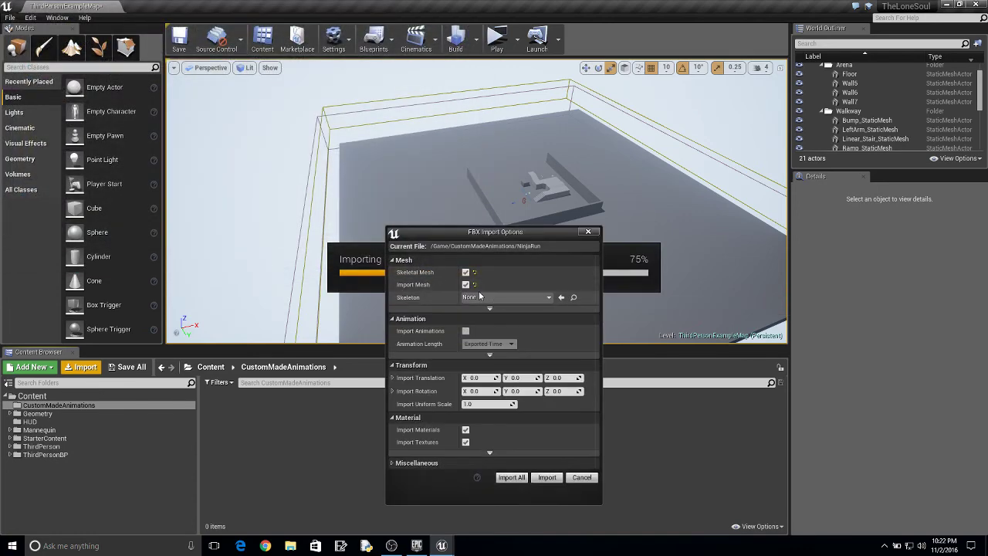
Assign UE4_Mannequin_Skeleton as the skeleton, import all of NinjaRun's content, and dismiss the message log
{"action": "left_click", "coordinate": [521, 297]}
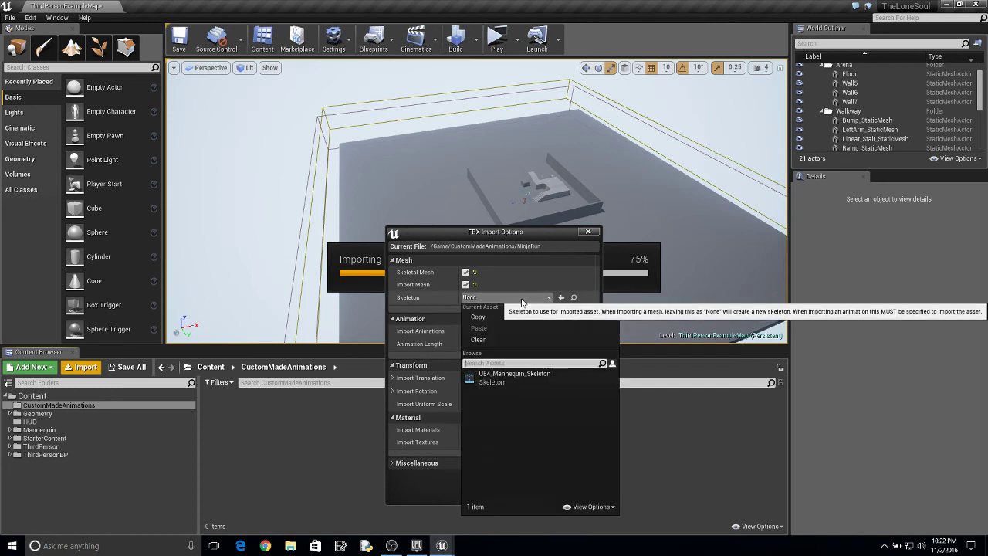
{"action": "left_click", "coordinate": [522, 377]}
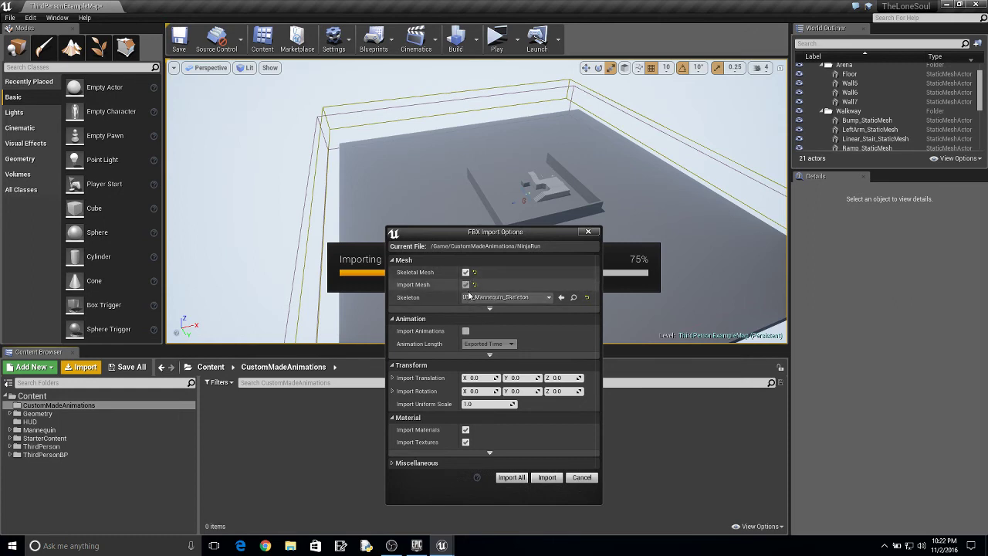
{"action": "left_click", "coordinate": [516, 477]}
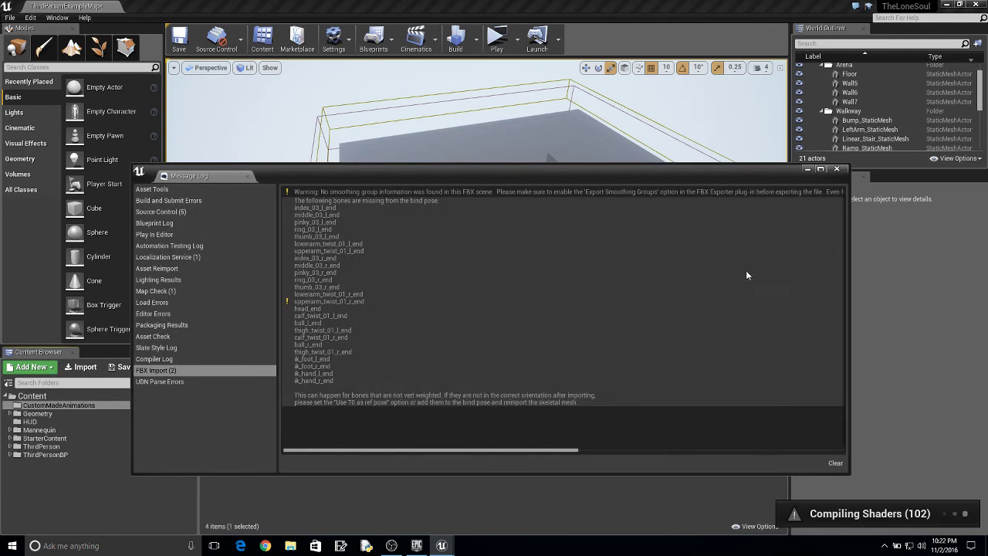
{"action": "left_click", "coordinate": [837, 170]}
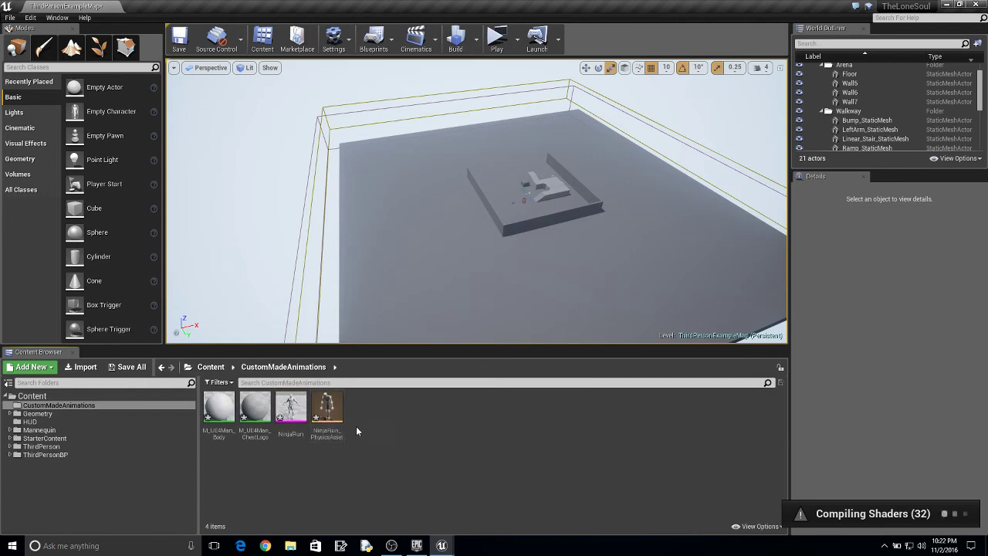
{"action": "mouse_move", "coordinate": [294, 402]}
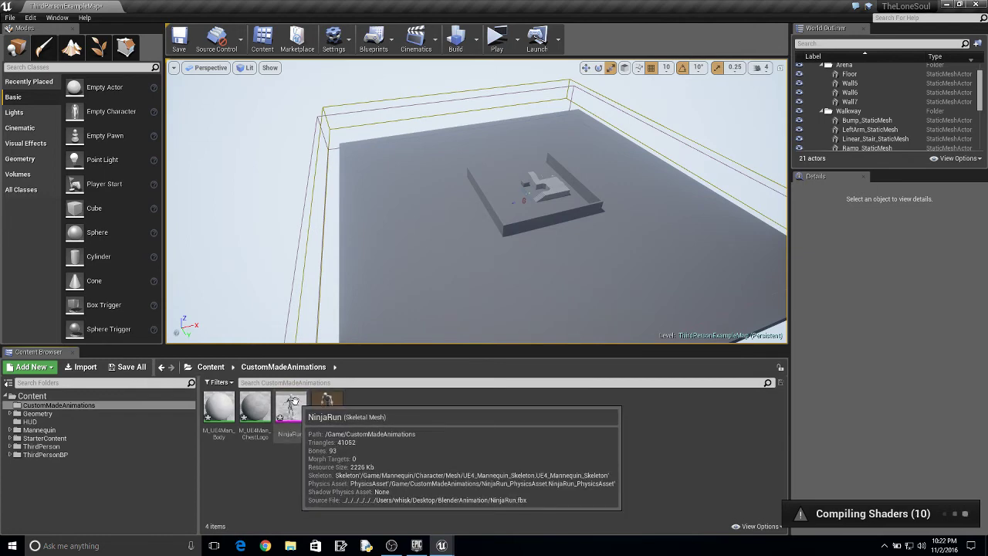
Inspect the imported NinjaRun skeletal mesh and NinjaRun_PhysicsAsset in their editors, closing each one after viewing
{"action": "double_click", "coordinate": [291, 405]}
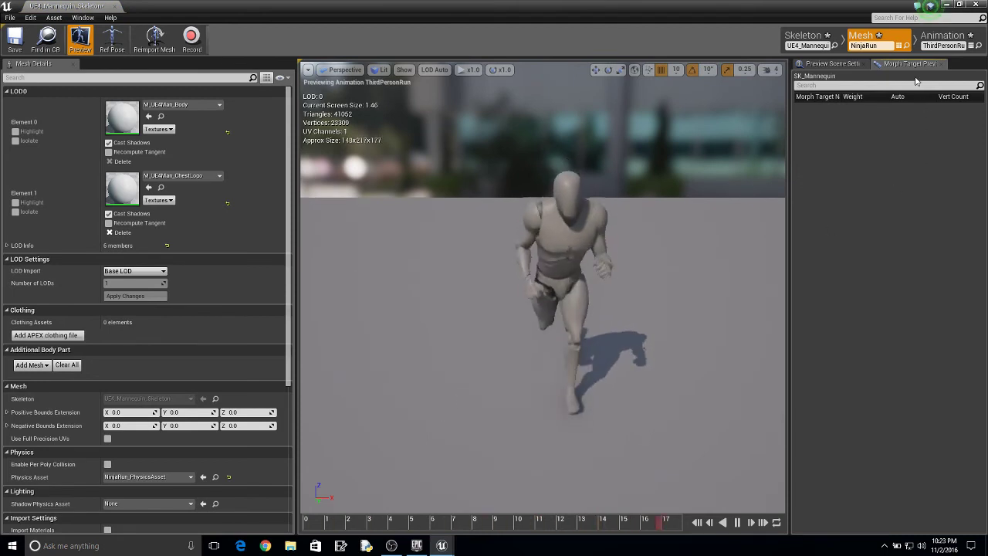
{"action": "mouse_move", "coordinate": [635, 213]}
{"action": "right_mouse_down"}
{"action": "mouse_move", "coordinate": [648, 224]}
{"action": "mouse_move", "coordinate": [662, 201]}
{"action": "mouse_move", "coordinate": [629, 205]}
{"action": "mouse_move", "coordinate": [642, 205]}
{"action": "right_mouse_up"}
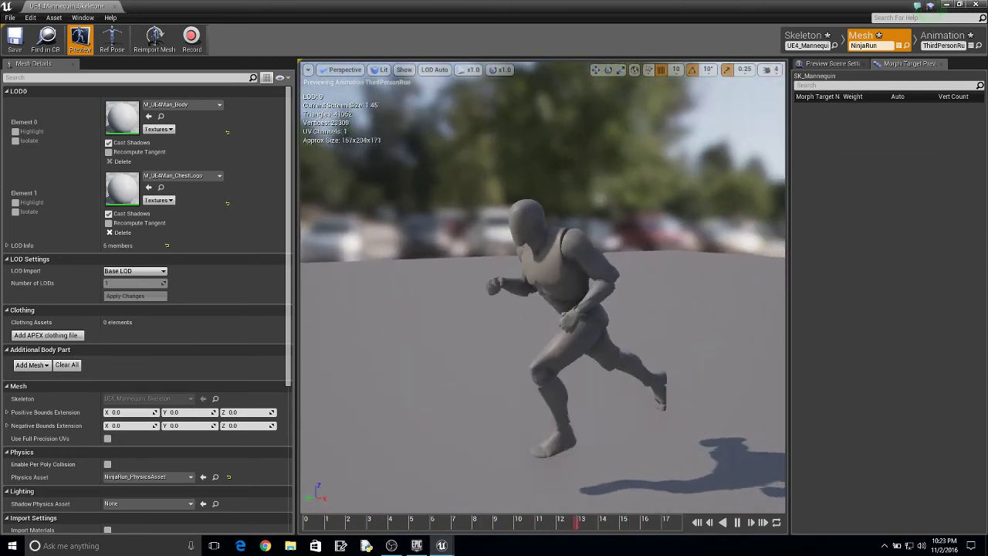
{"action": "left_click", "coordinate": [975, 5]}
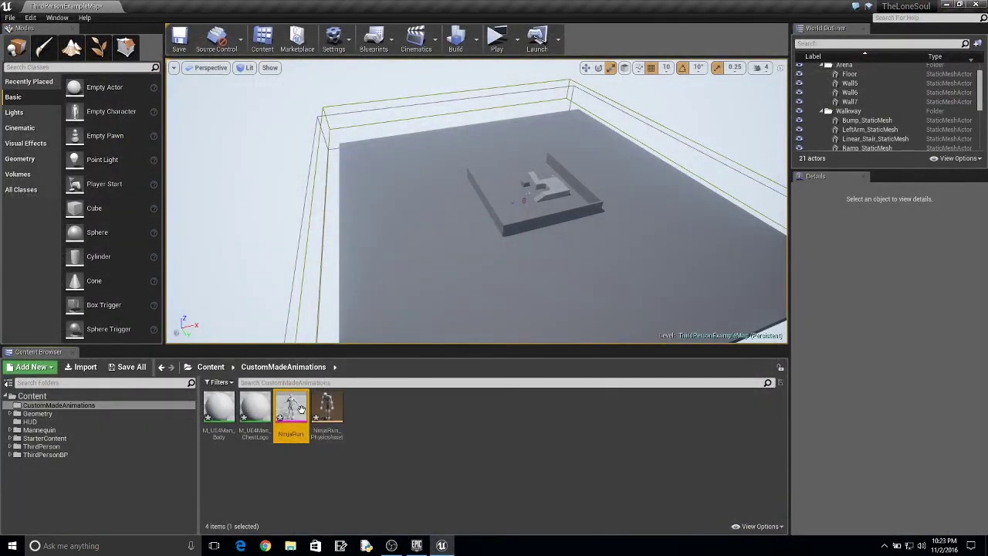
{"action": "double_click", "coordinate": [334, 415]}
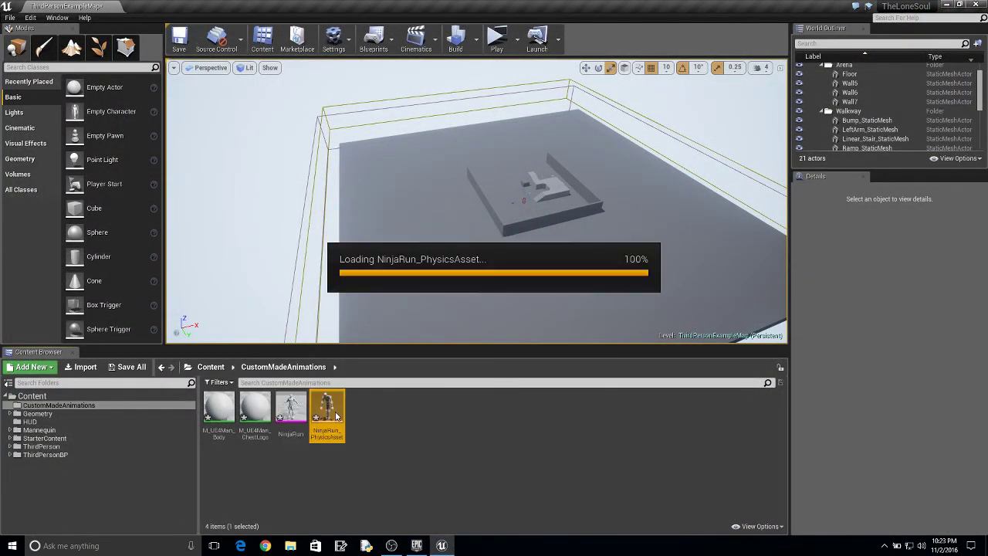
{"action": "left_click", "coordinate": [975, 5]}
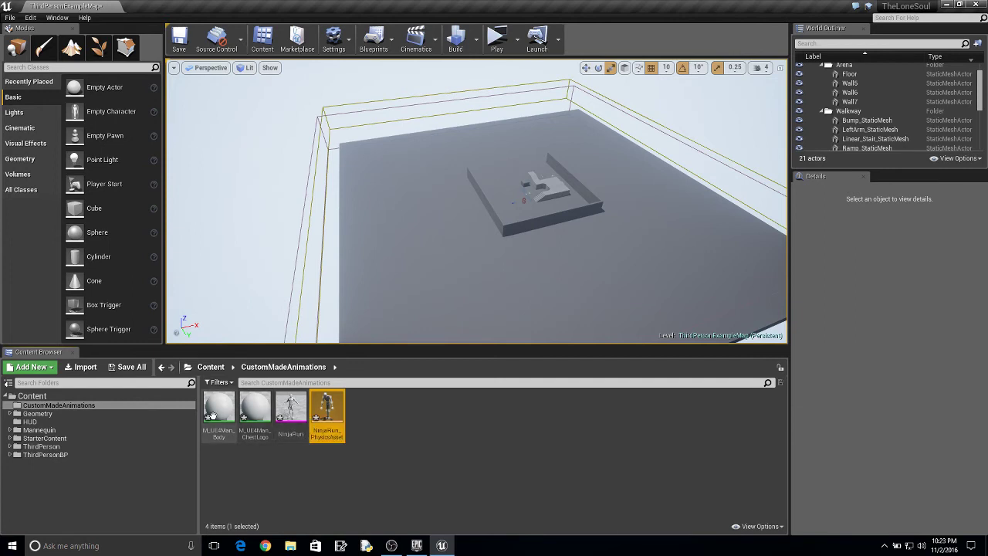
Browse the Content folder tree for the imported animation and return to the CustomMadeAnimations folder
{"action": "left_click", "coordinate": [48, 405]}
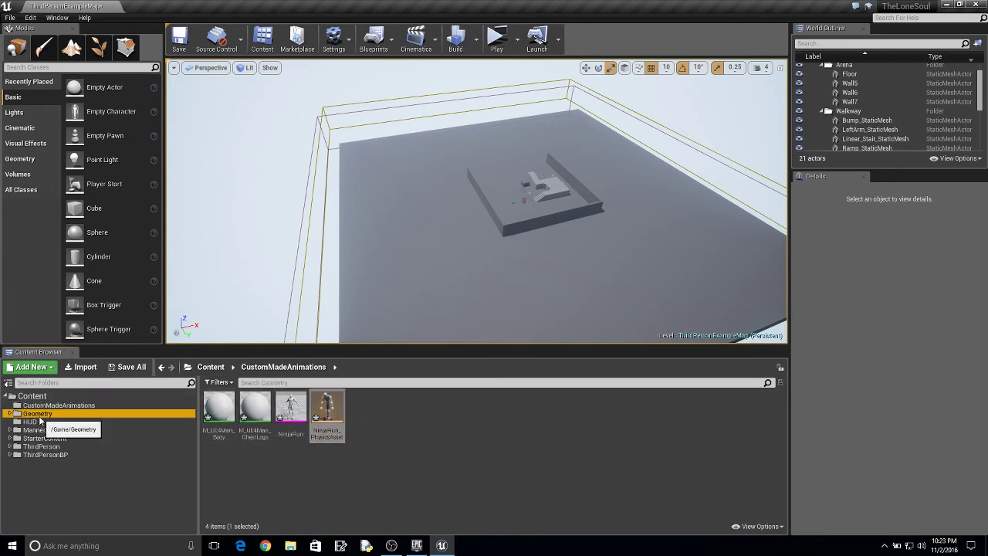
{"action": "key", "text": "Down"}
{"action": "key", "text": "Down"}
{"action": "key", "text": "Up"}
{"action": "key", "text": "Up"}
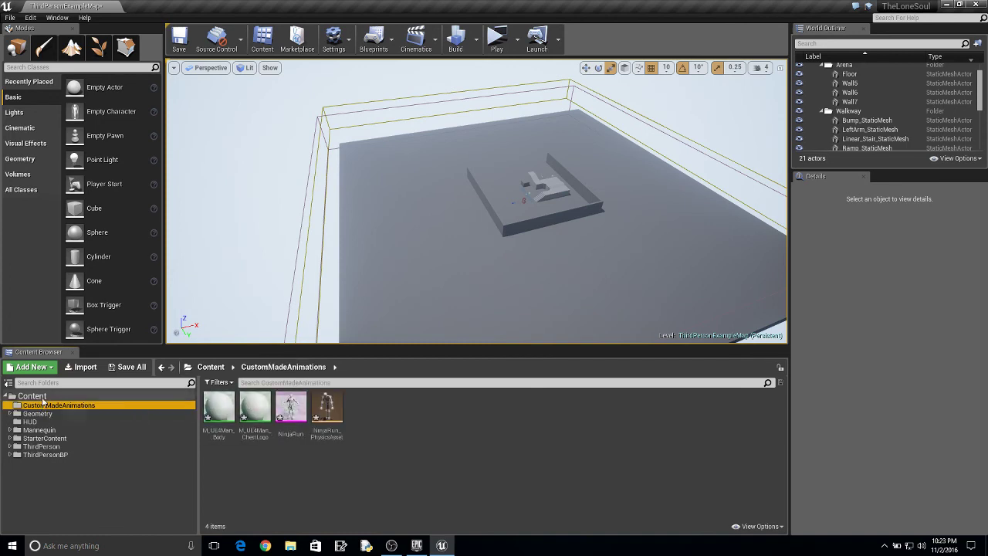
{"action": "key", "text": "Up"}
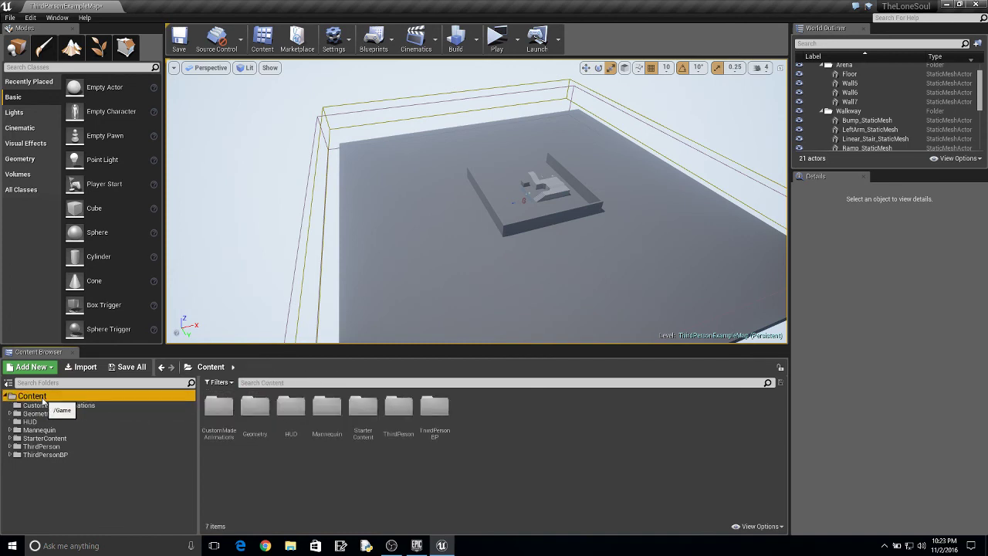
{"action": "double_click", "coordinate": [227, 407]}
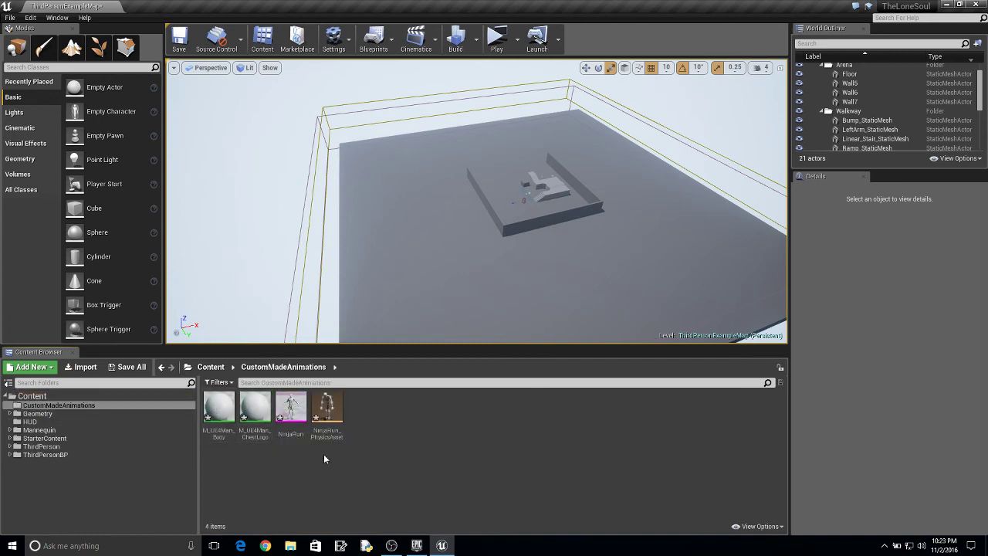
Force-delete both materials, the NinjaRun mesh and its physics asset from the CustomMadeAnimations folder
{"action": "left_click", "coordinate": [211, 410]}
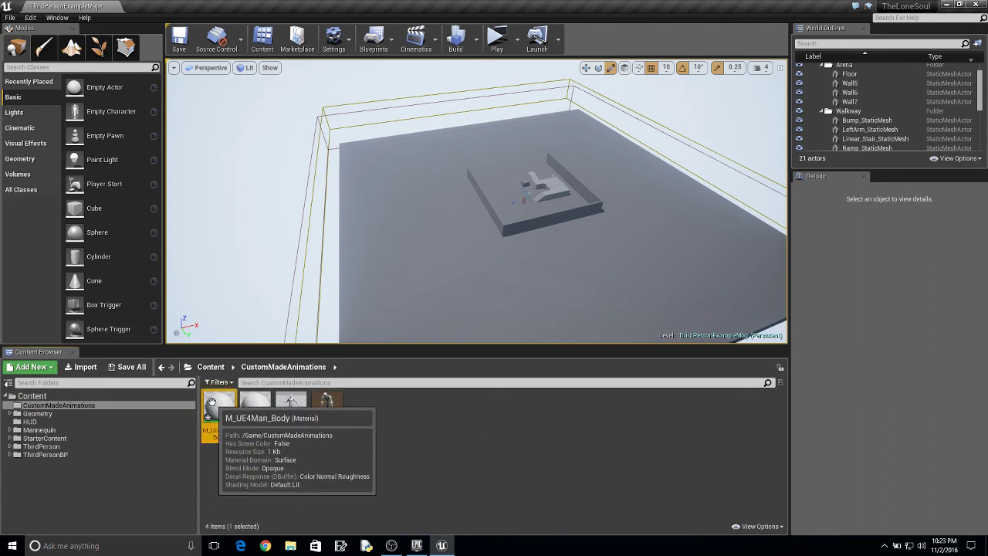
{"action": "left_click", "coordinate": [255, 406], "text": "ctrl"}
{"action": "left_click", "coordinate": [291, 406], "text": "ctrl"}
{"action": "left_click", "coordinate": [327, 400], "text": "ctrl"}
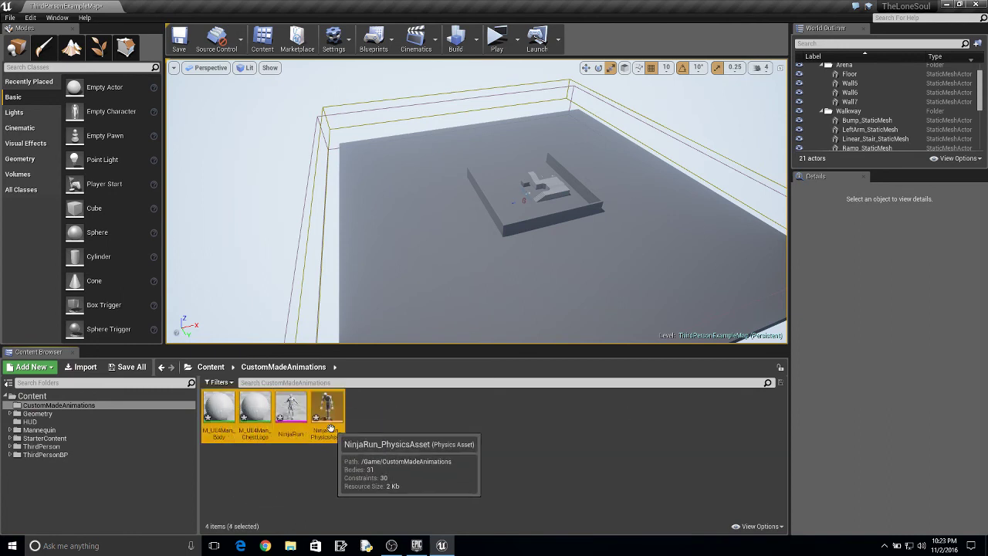
{"action": "key", "text": "Delete"}
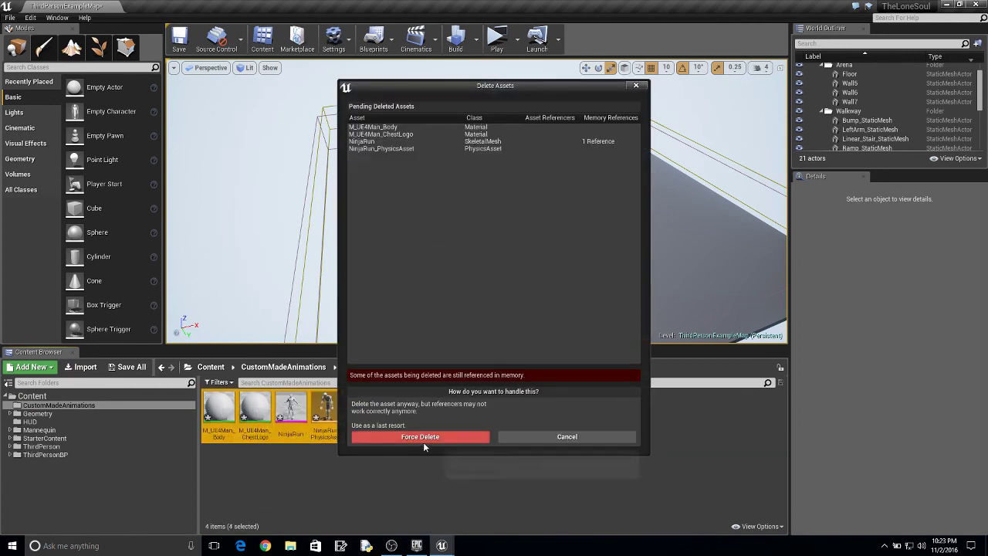
{"action": "left_click", "coordinate": [424, 440]}
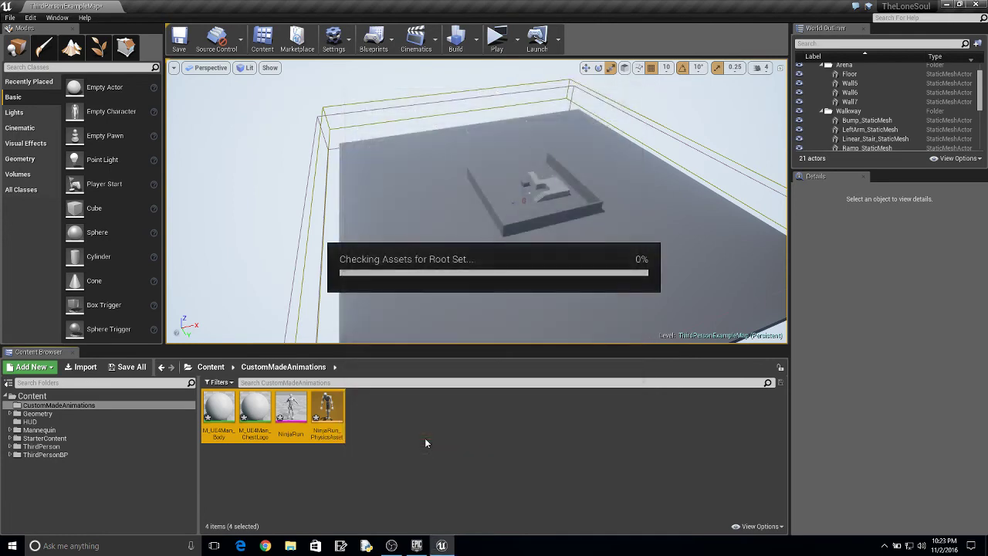
Start a fresh import of NinjaRun.fbx from the BlenderAnimation folder into the emptied CustomMadeAnimations folder
{"action": "left_click", "coordinate": [80, 367]}
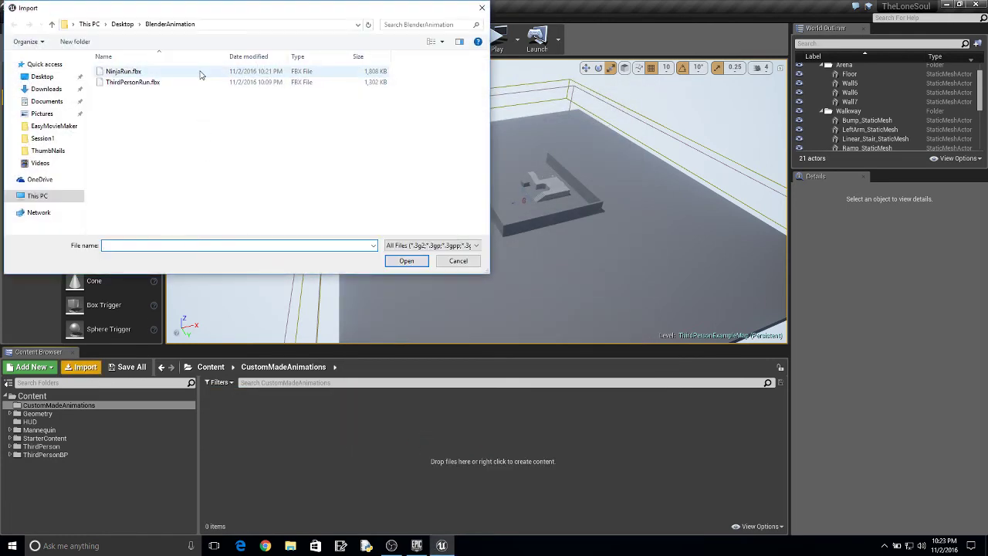
{"action": "left_click", "coordinate": [200, 72]}
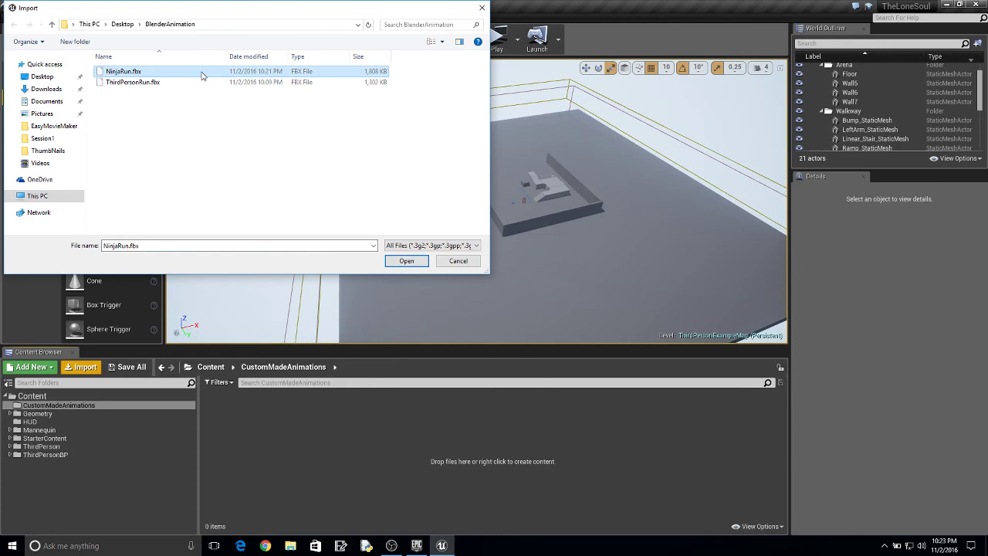
{"action": "left_click", "coordinate": [406, 261]}
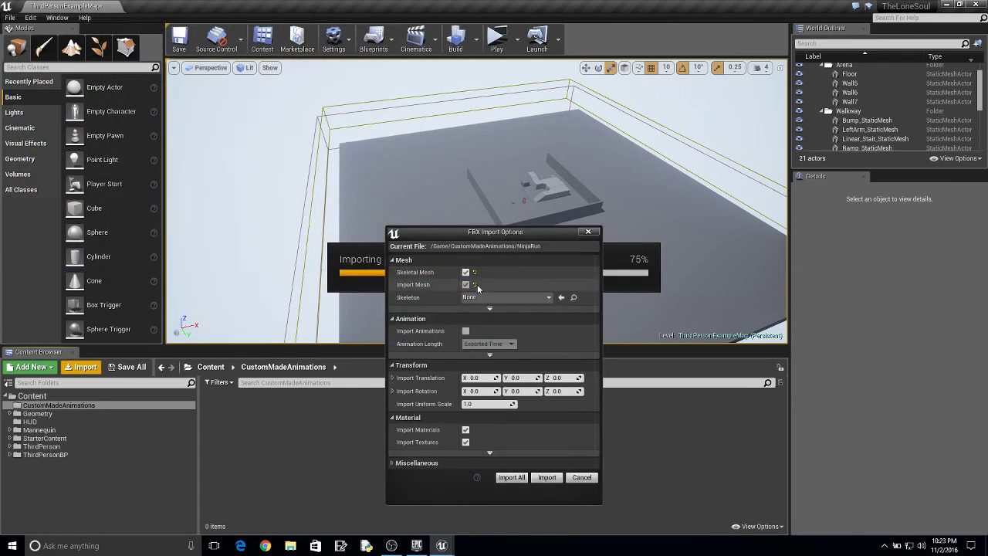
Assign UE4_Mannequin_Skeleton, enable Import Animations, import all of NinjaRun's content, and dismiss the message log
{"action": "left_click", "coordinate": [517, 298]}
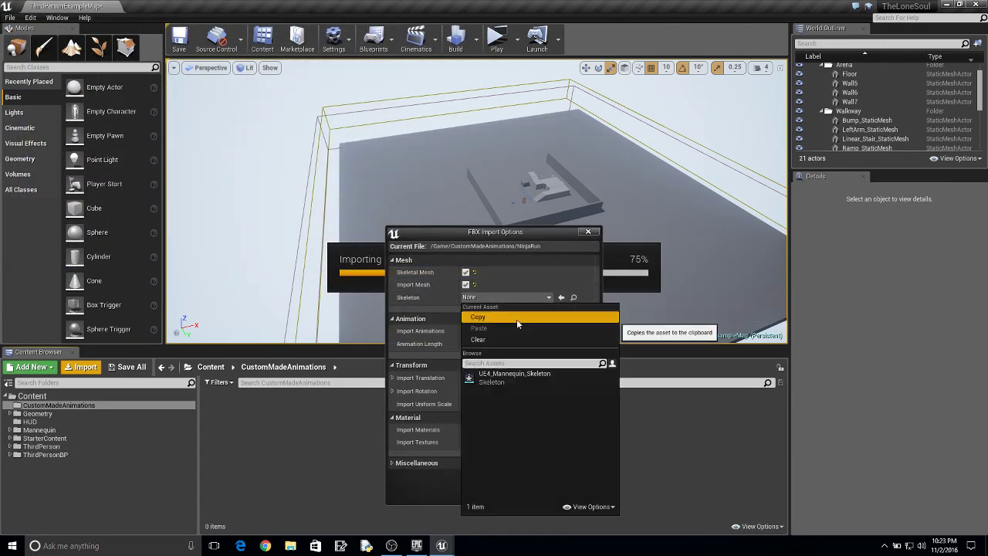
{"action": "left_click", "coordinate": [515, 376]}
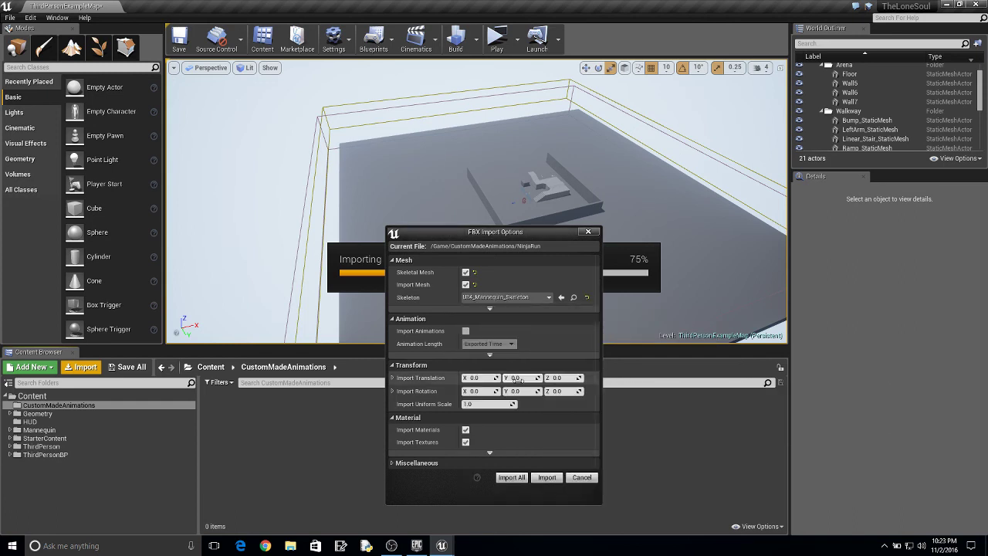
{"action": "left_click", "coordinate": [466, 331]}
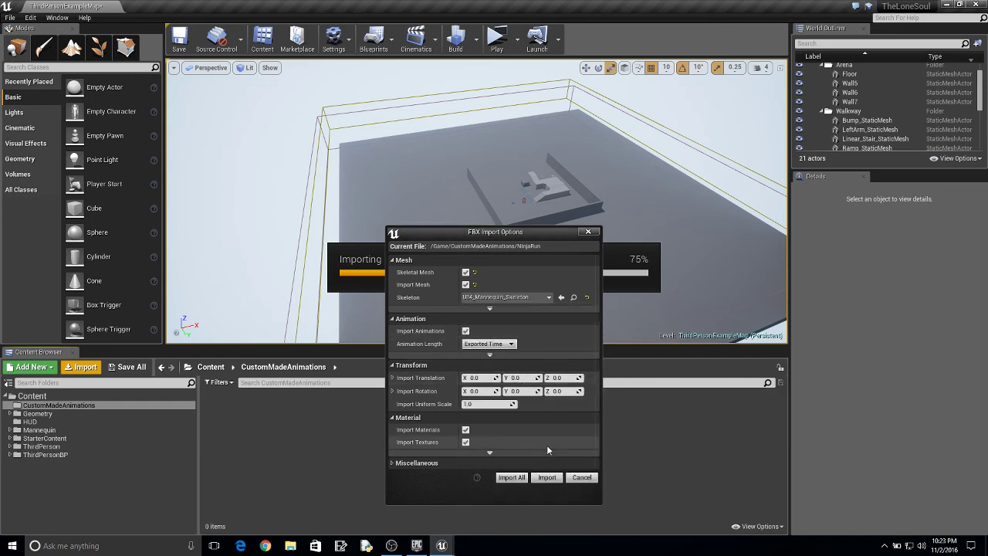
{"action": "left_click", "coordinate": [511, 477]}
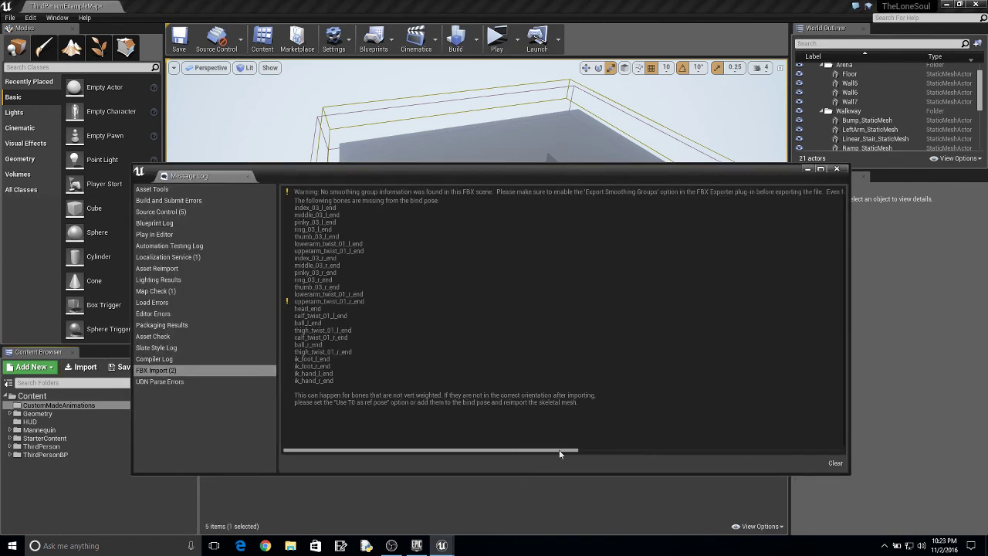
{"action": "left_click", "coordinate": [838, 169]}
{"action": "left_click", "coordinate": [435, 465]}
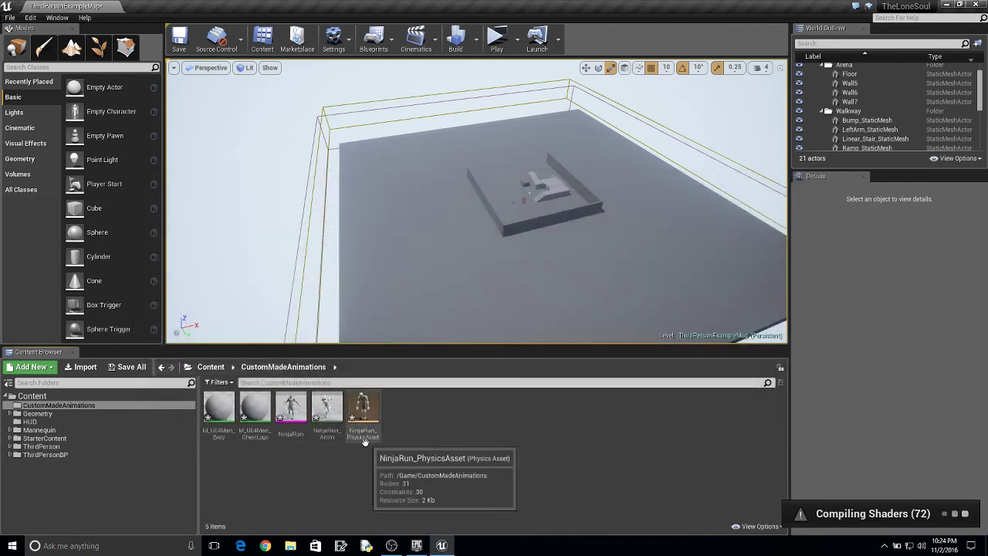
Preview the NinjaRun_Anim animation in its editor to check the backward-stretched arms, and close the editor
{"action": "mouse_move", "coordinate": [332, 408]}
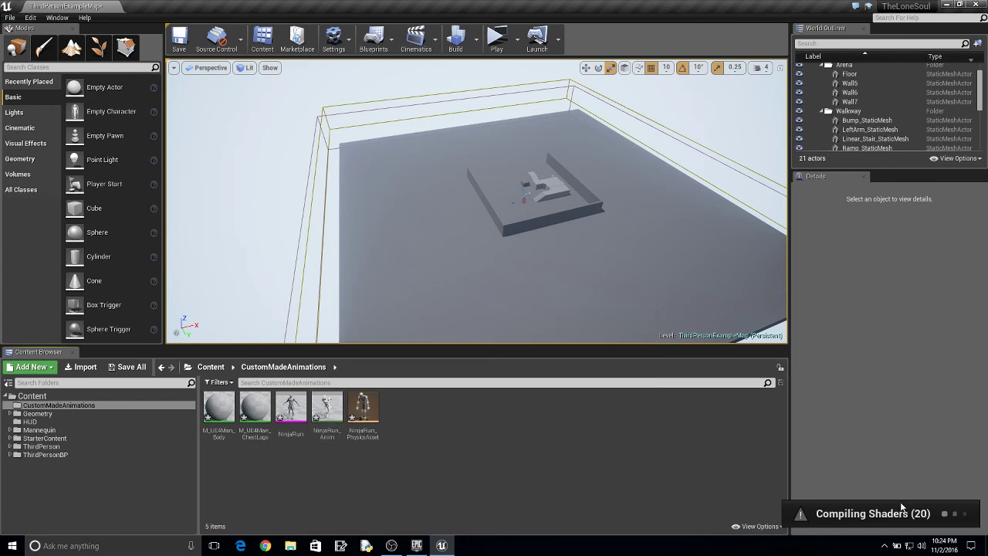
{"action": "double_click", "coordinate": [332, 409]}
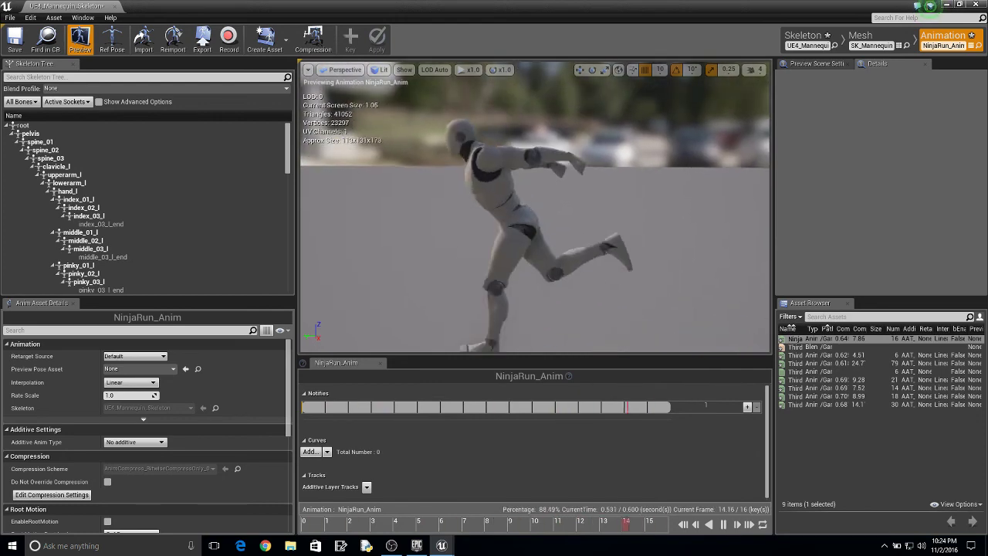
{"action": "left_click", "coordinate": [978, 5]}
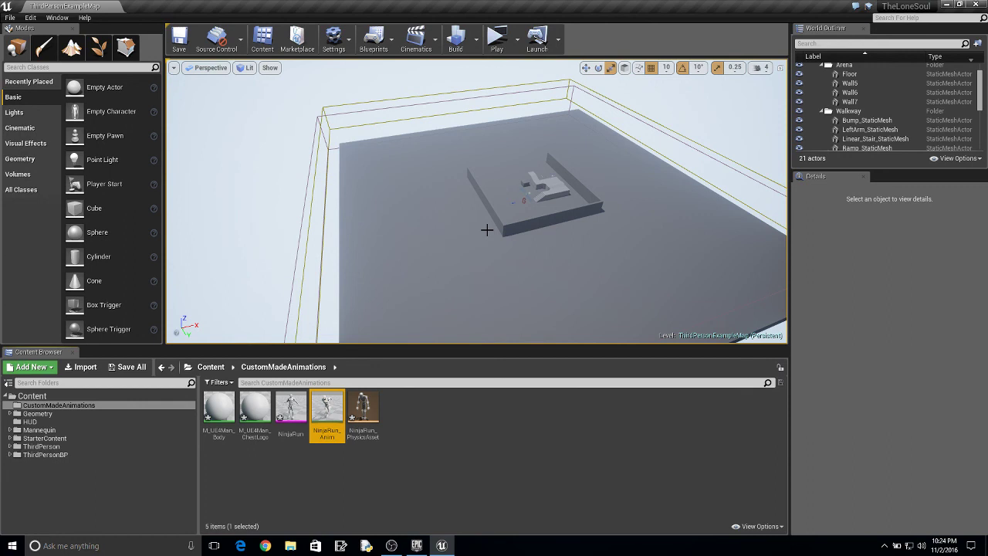
Play-test the level by running and sprinting with the character to check its current run animation, and stop the preview
{"action": "left_click", "coordinate": [497, 36]}
{"action": "key", "text": "w"}
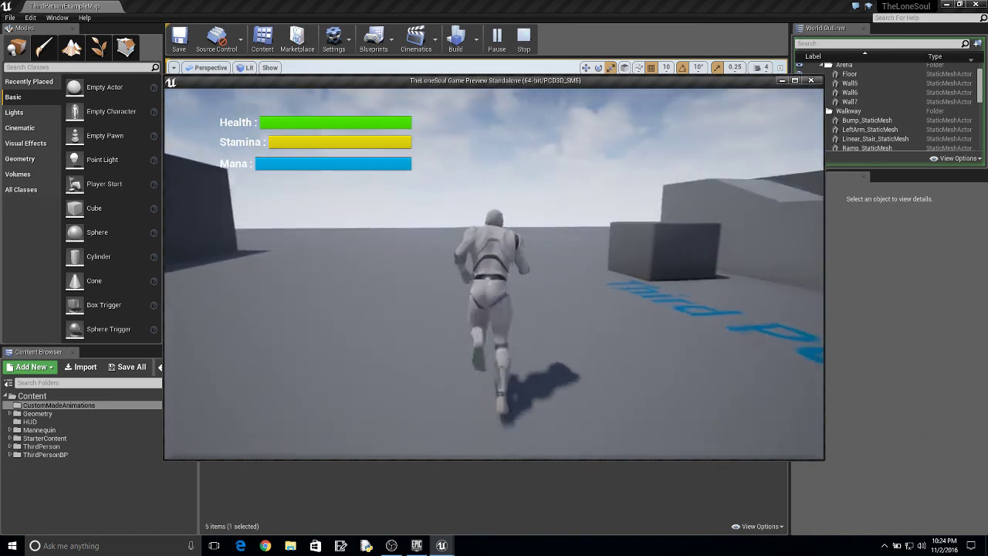
{"action": "key", "text": "shift"}
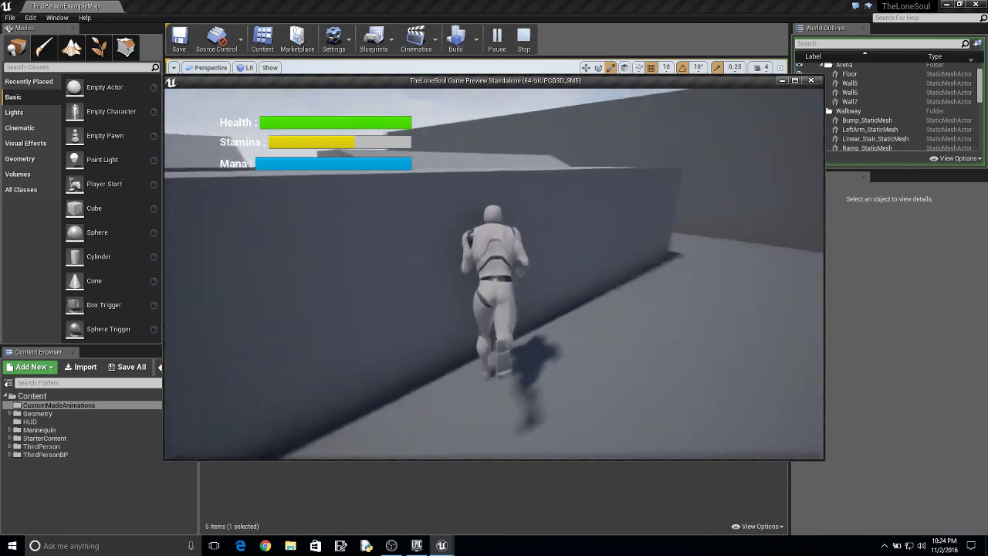
{"action": "key", "text": "Escape"}
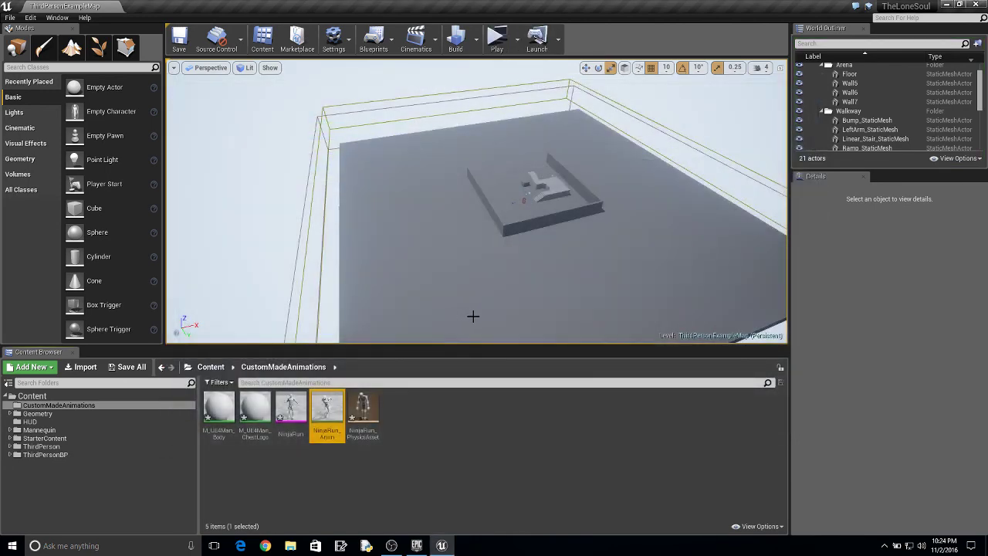